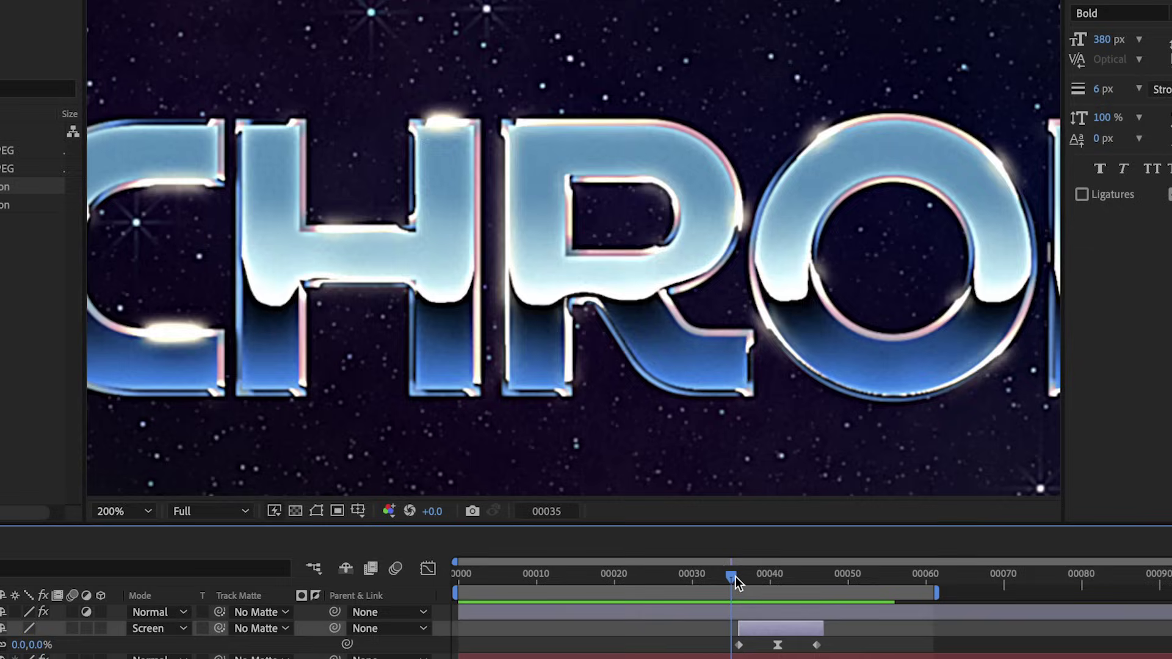
# Scrub the timeline to preview the finished chrome CHROME animation.
pyautogui.moveTo(737, 583); pyautogui.dragTo(807, 581)
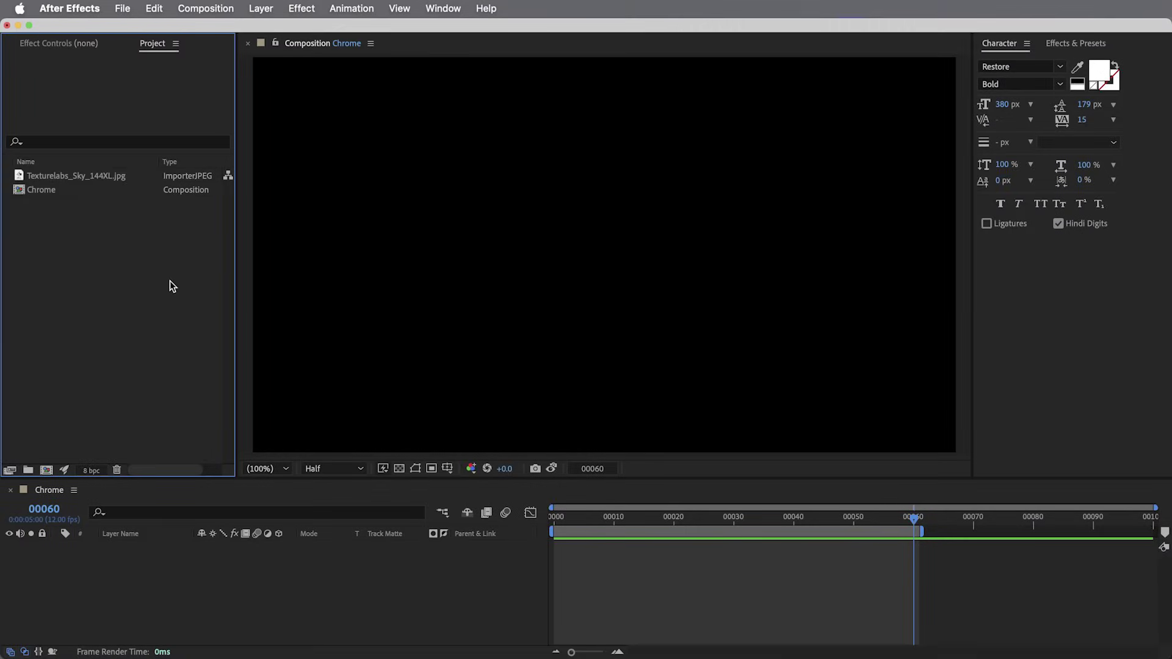
# Add Texturelabs_Sky_144XL.jpg fitted to comp width and type a 'Chrome' text layer over it.
pyautogui.moveTo(79, 177); pyautogui.dragTo(303, 597)
pyautogui.press('super+alt+shift+h')
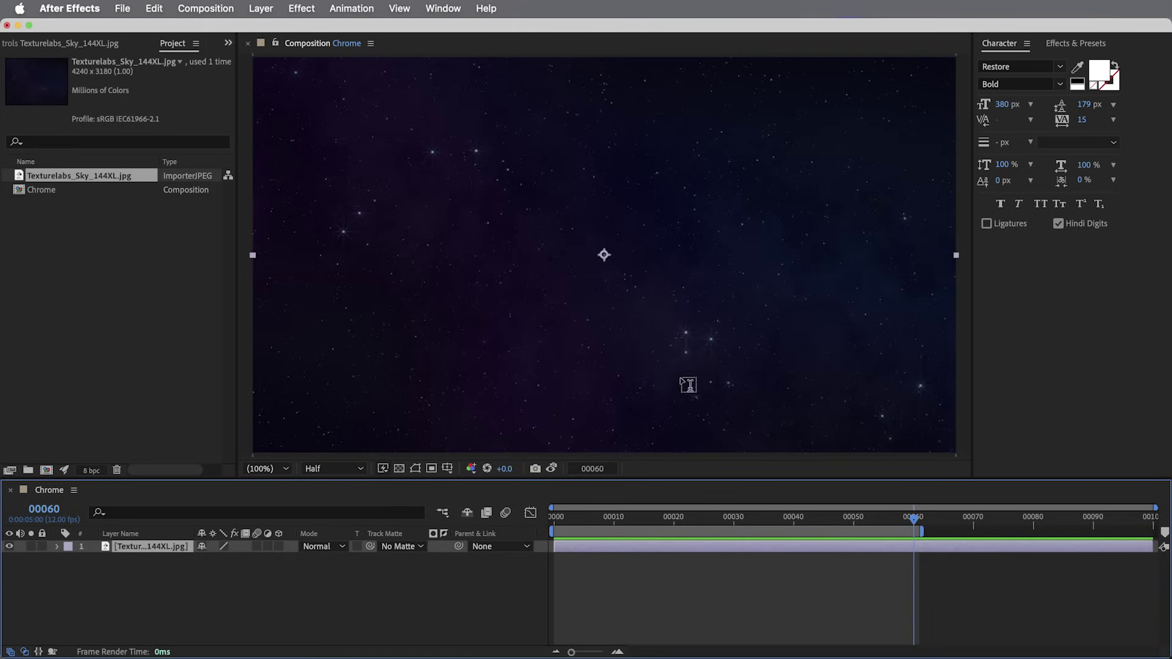
pyautogui.click(603, 244)
pyautogui.write('Chrome')
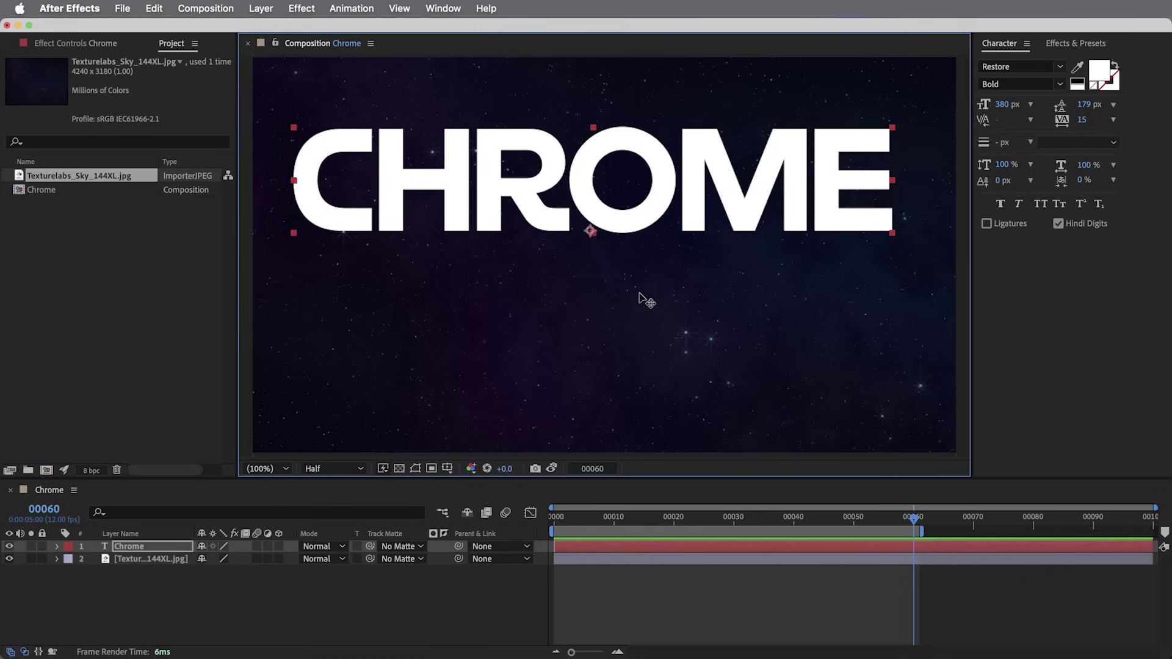
# Centre the CHROME text, duplicate it, and rename the lower copy FACE.
pyautogui.moveTo(660, 203); pyautogui.dragTo(674, 268)
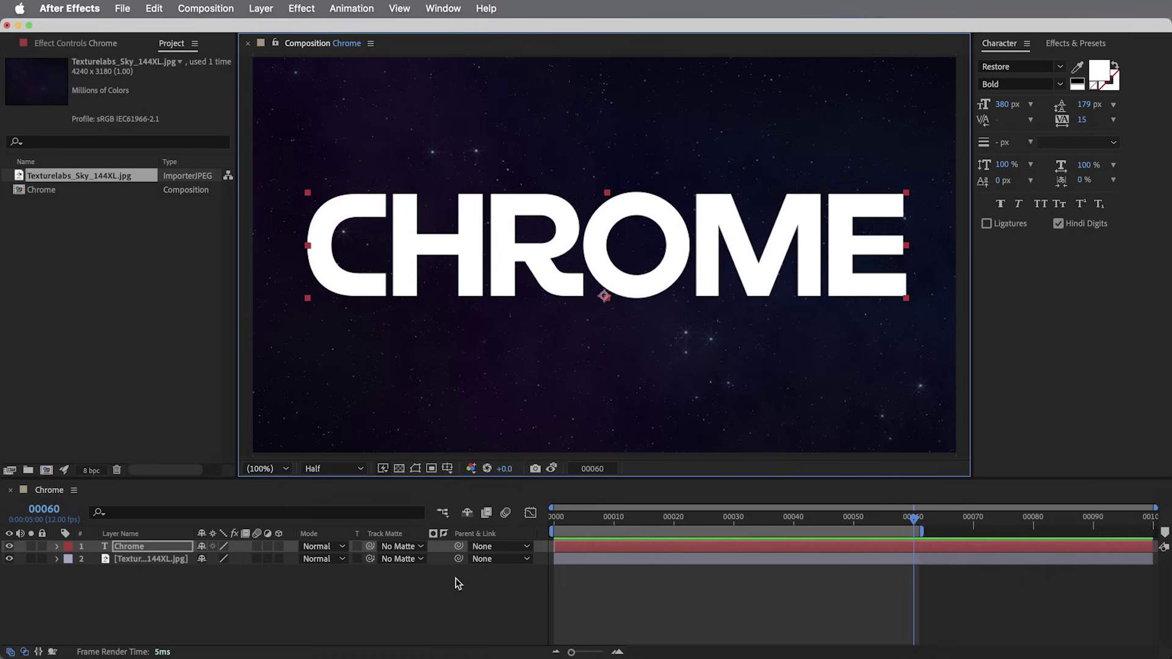
pyautogui.click(135, 546)
pyautogui.press('super+d')
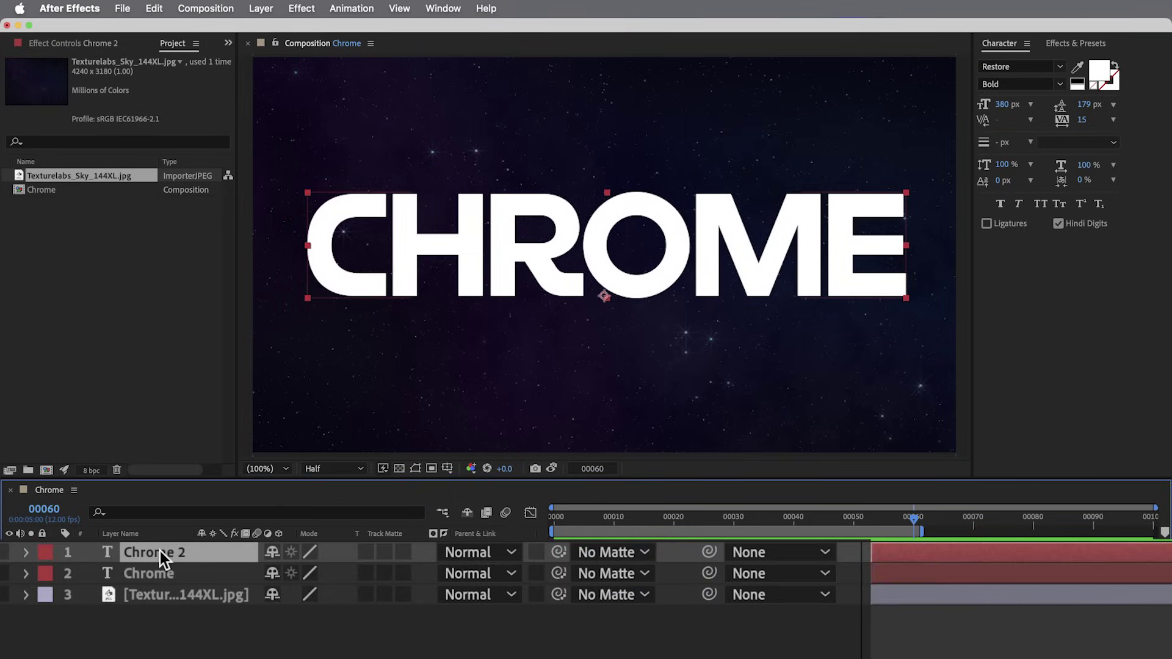
pyautogui.click(152, 574)
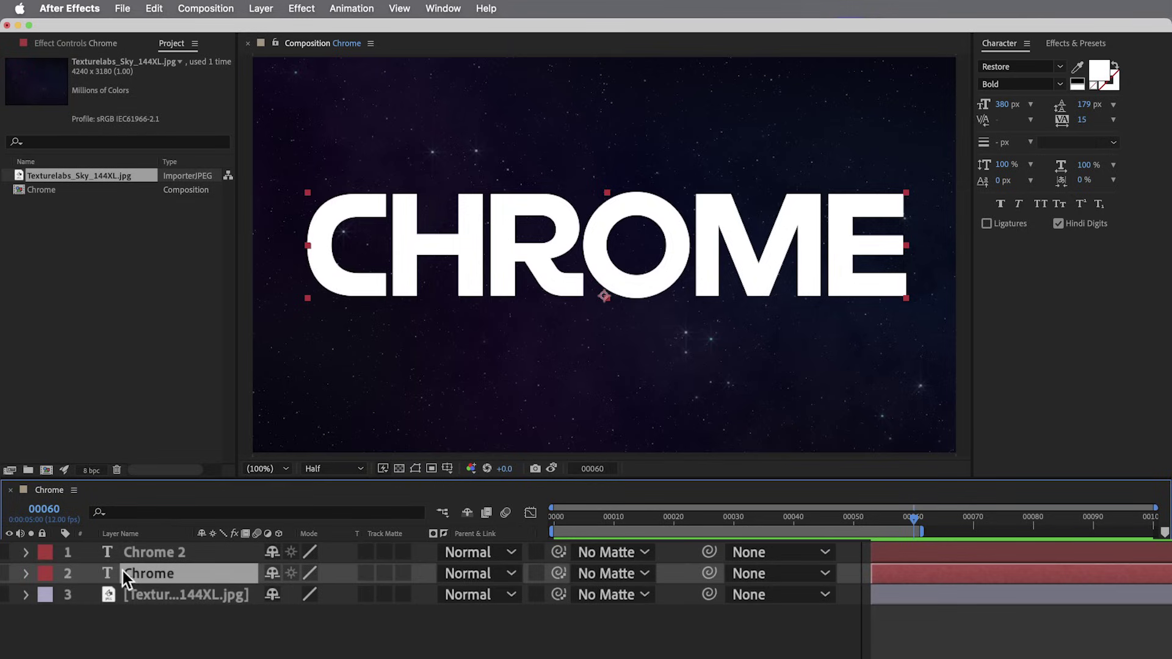
pyautogui.press('Return')
pyautogui.write('FACE')
pyautogui.press('Return')
# Rename the top copy BEVEL and hide it.
pyautogui.click(190, 553)
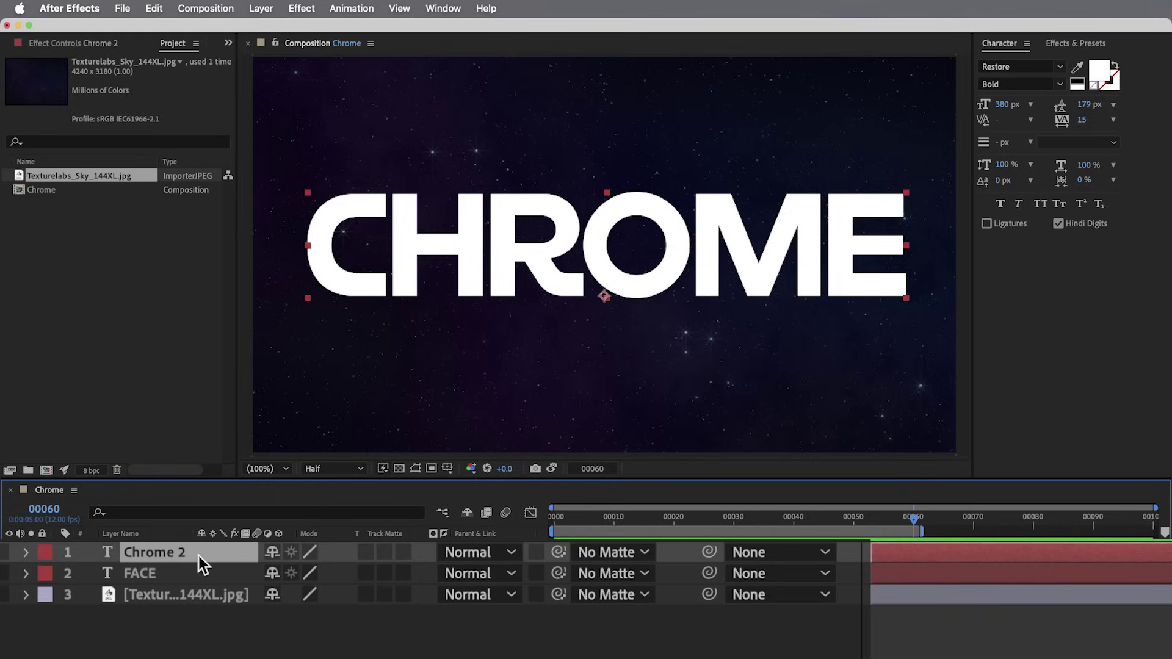
pyautogui.press('Return')
pyautogui.write('BEVEL')
pyautogui.press('Return')
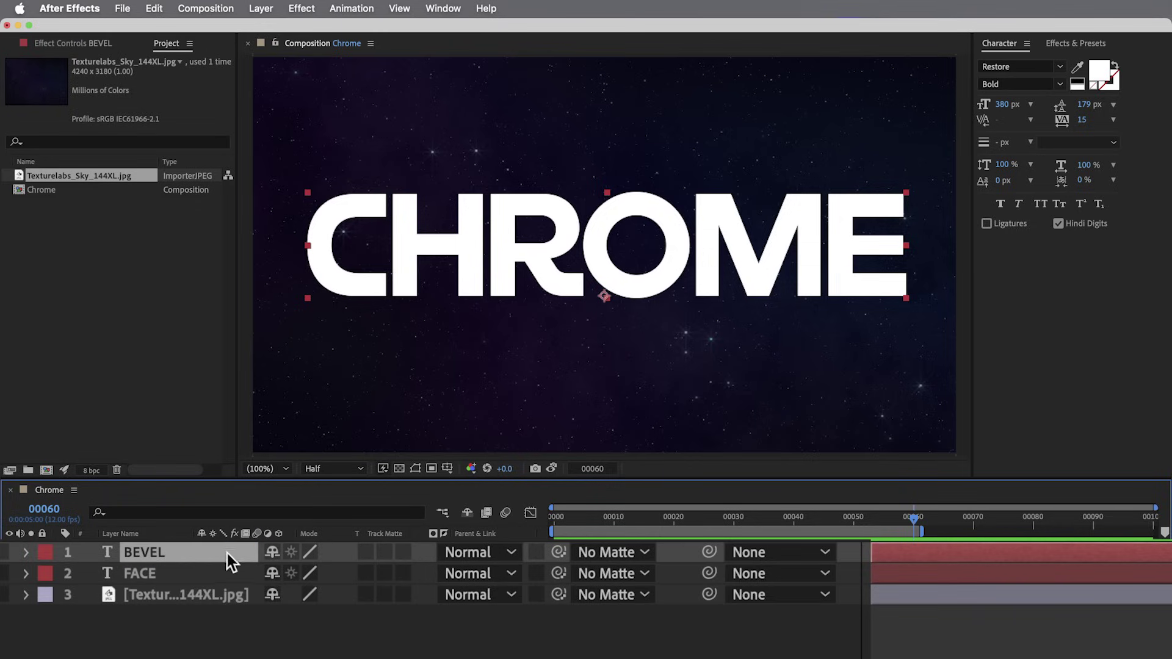
pyautogui.click(168, 559)
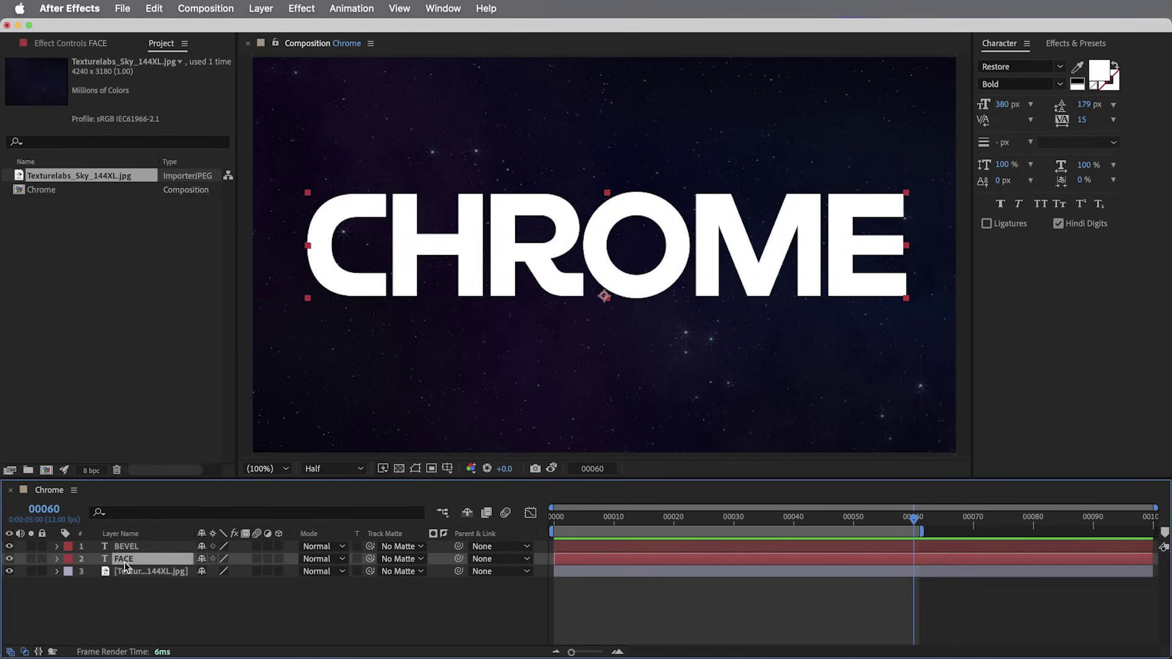
pyautogui.click(10, 547)
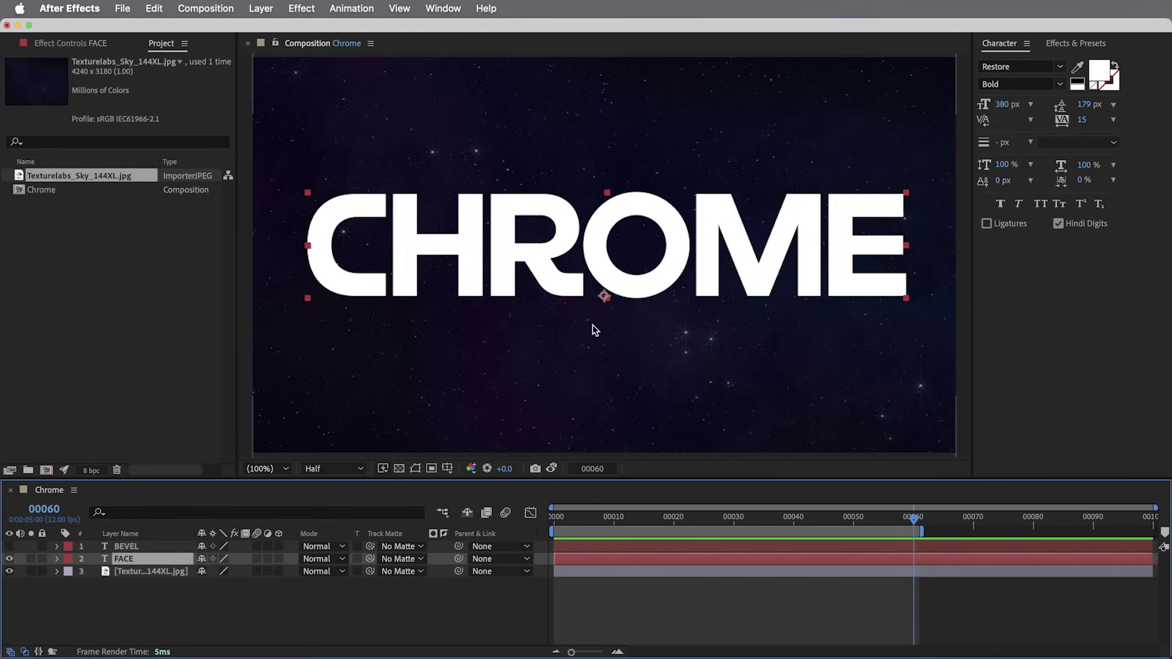
# Give BEVEL a black fill and a 6 px white stroke over fill, then hide it again.
pyautogui.click(9, 547)
pyautogui.click(125, 546)
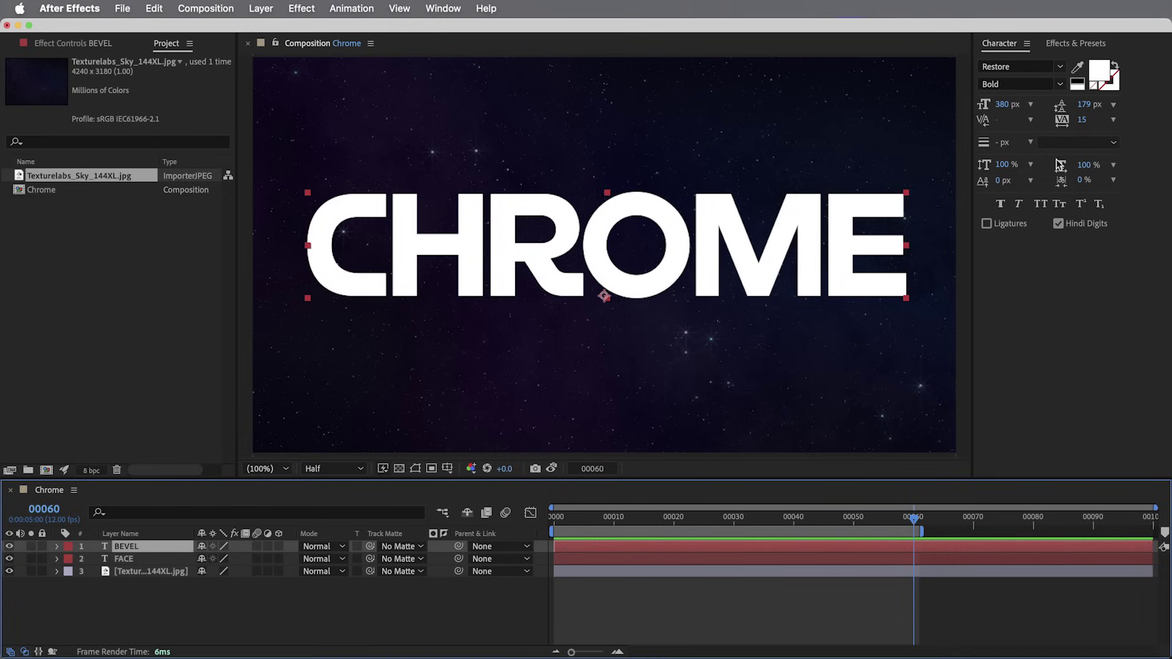
pyautogui.click(1078, 83)
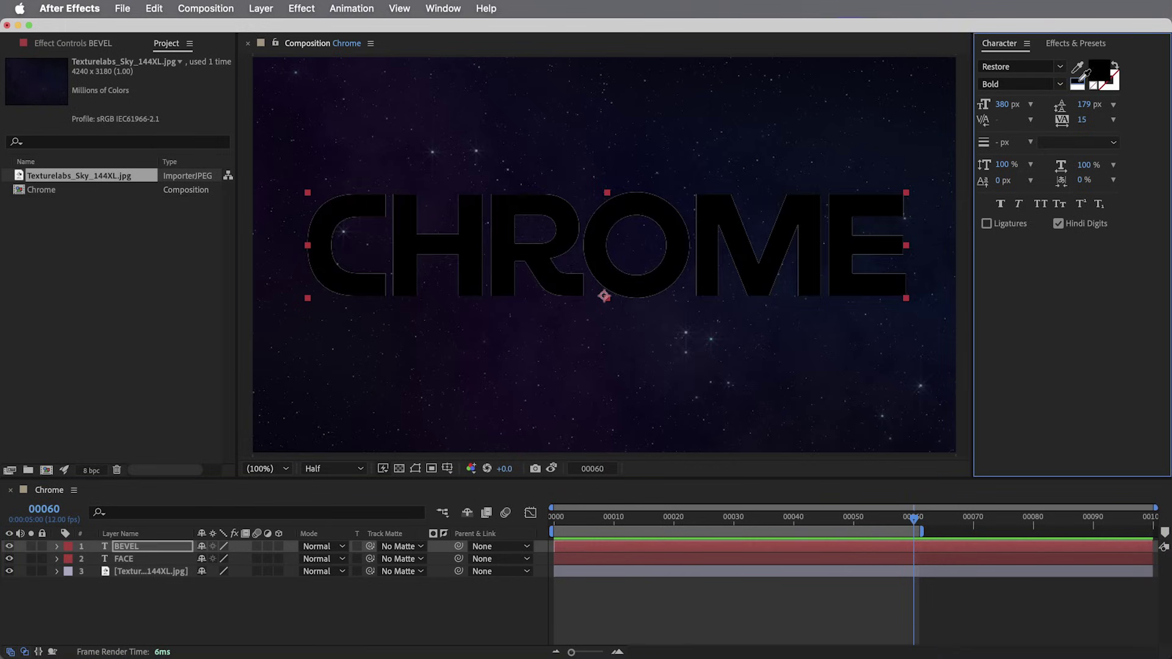
pyautogui.click(1115, 86)
pyautogui.click(1084, 82)
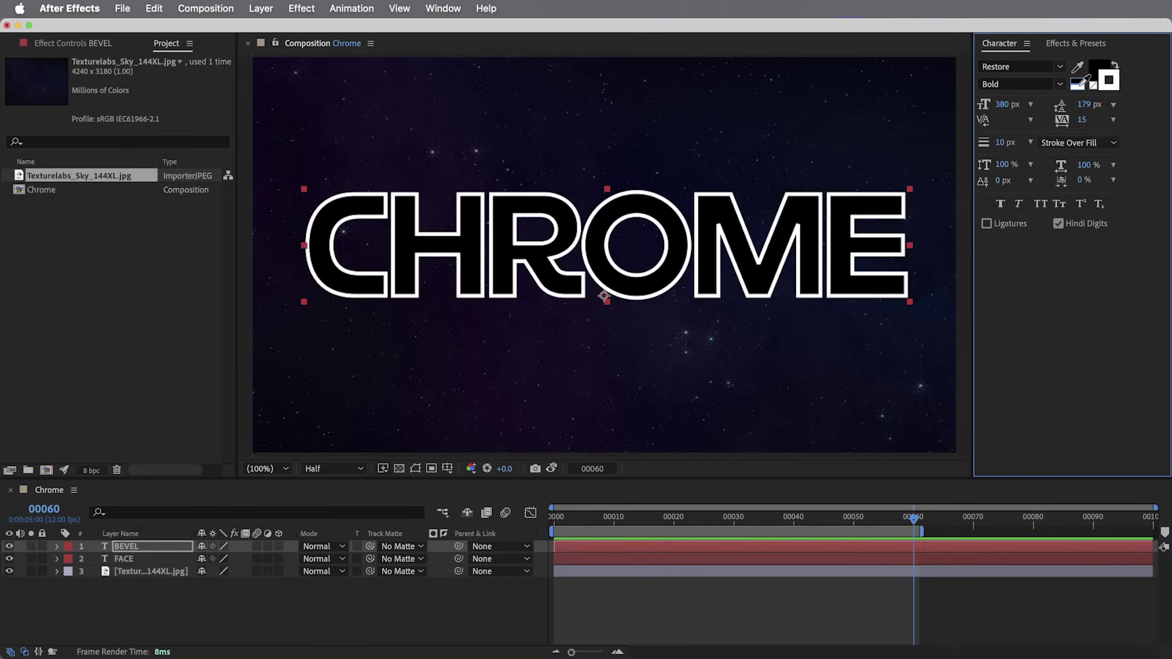
pyautogui.moveTo(1000, 142)
pyautogui.mouseDown()
pyautogui.moveTo(1017, 144)
pyautogui.moveTo(1007, 147)
pyautogui.mouseUp()
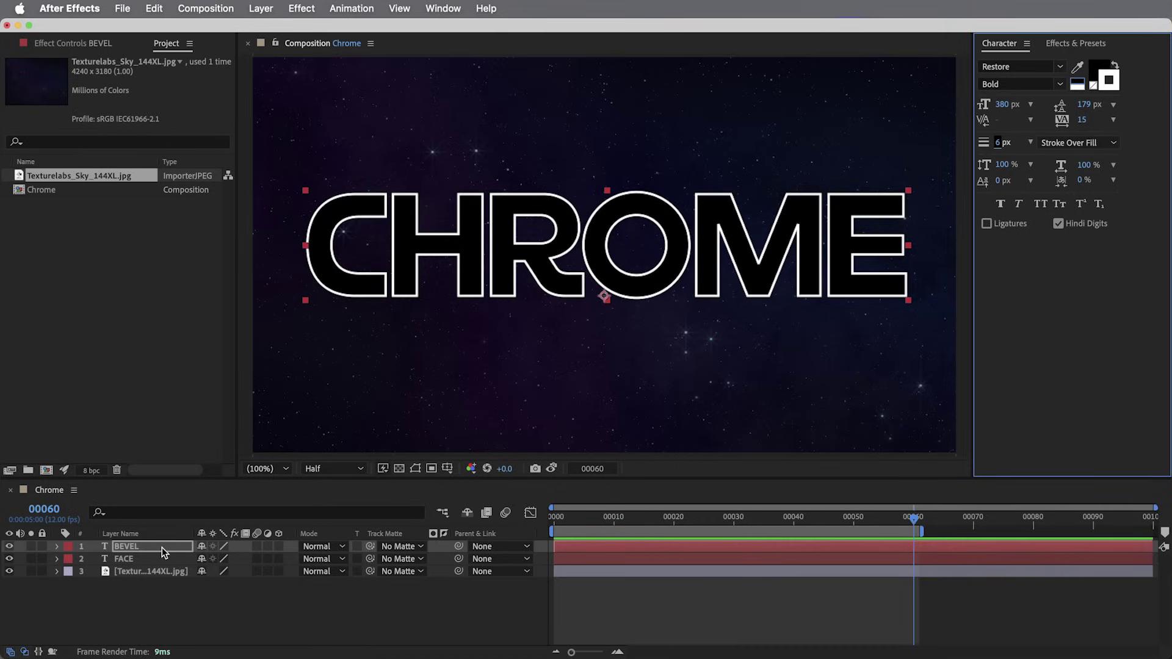
pyautogui.click(9, 546)
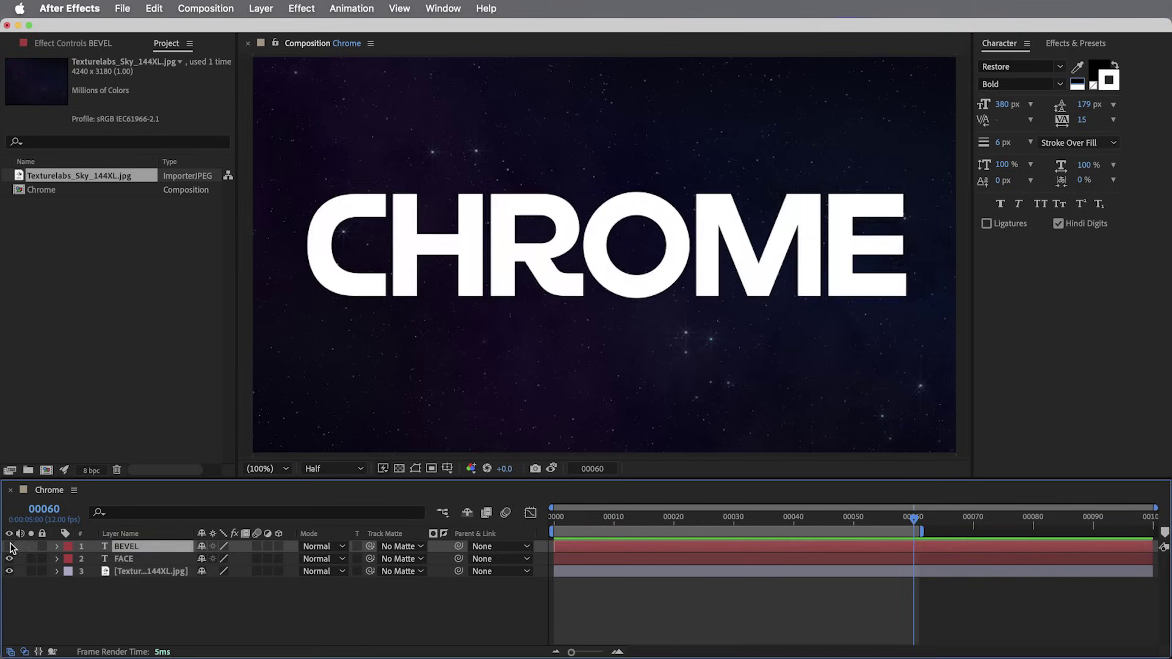
# Apply Solid Composite to FACE and set its opacity to 50%.
pyautogui.click(125, 559)
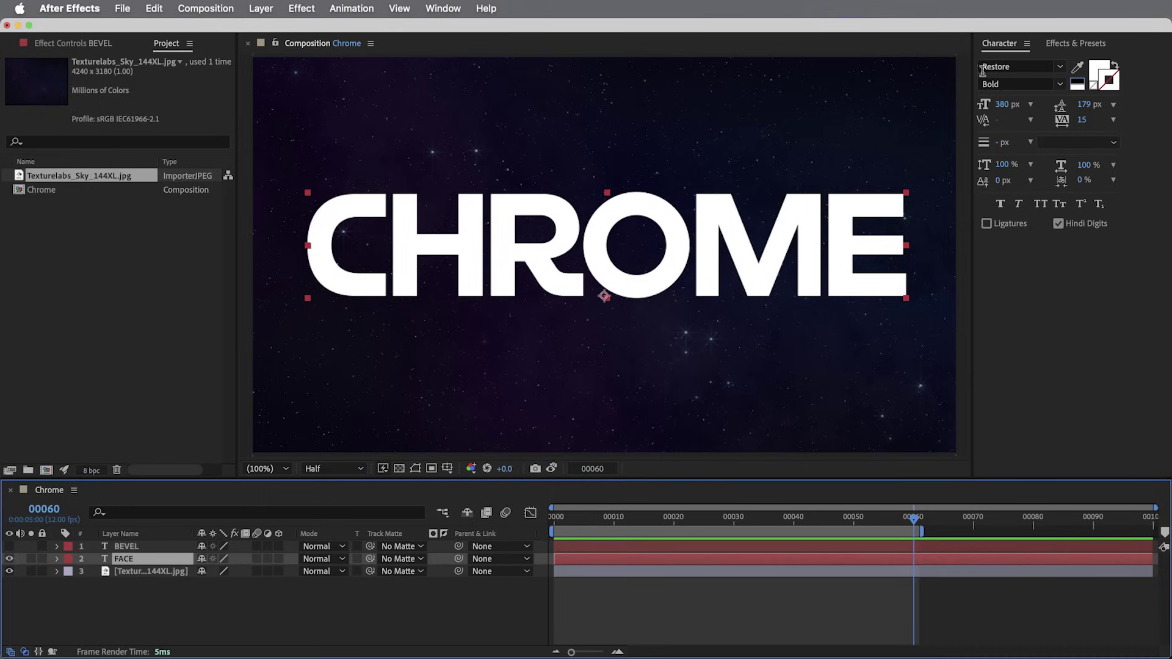
pyautogui.click(1068, 44)
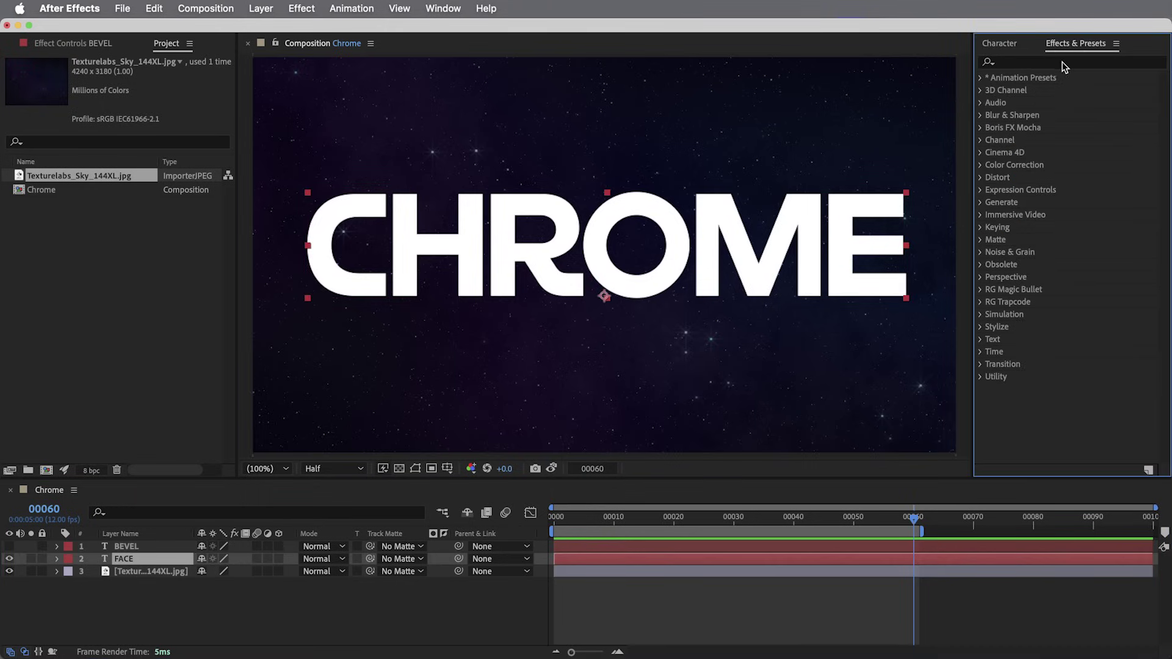
pyautogui.click(1057, 64)
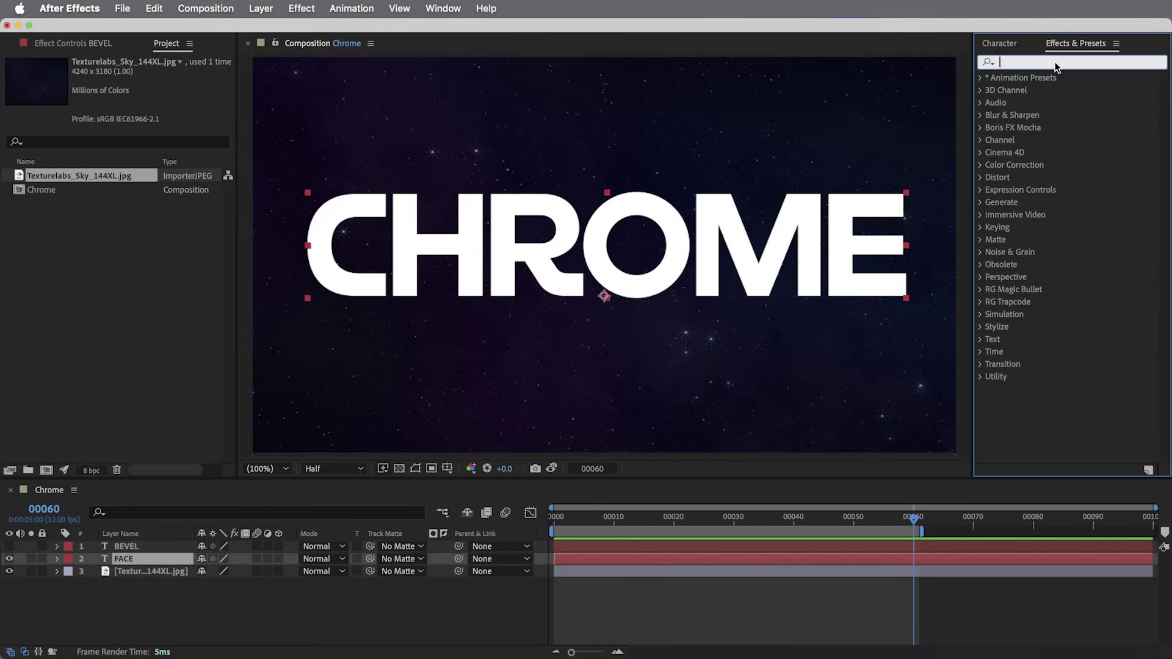
pyautogui.write('solid c')
pyautogui.click(1078, 155)
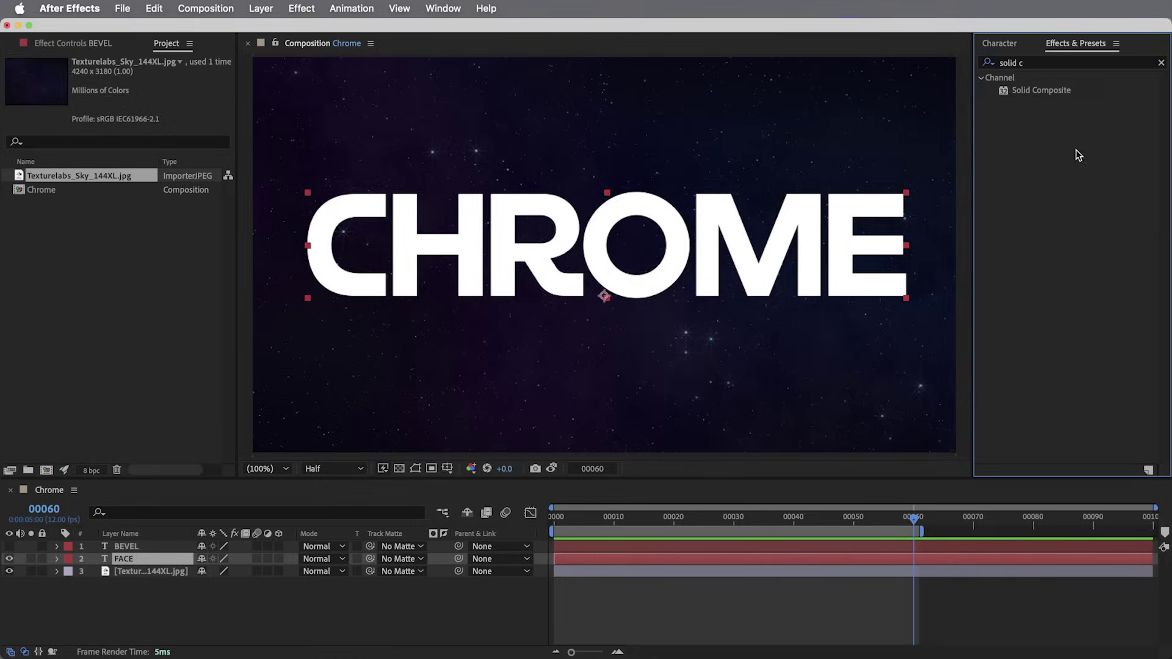
pyautogui.doubleClick(1031, 90)
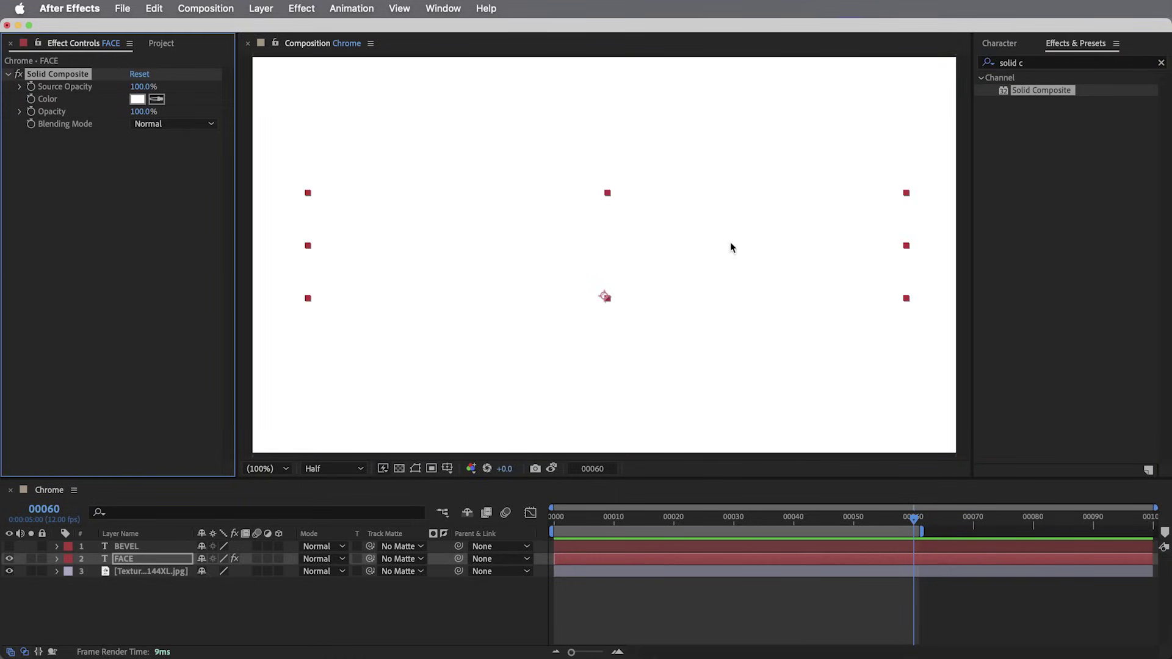
pyautogui.click(142, 112)
pyautogui.write('50')
pyautogui.press('Return')
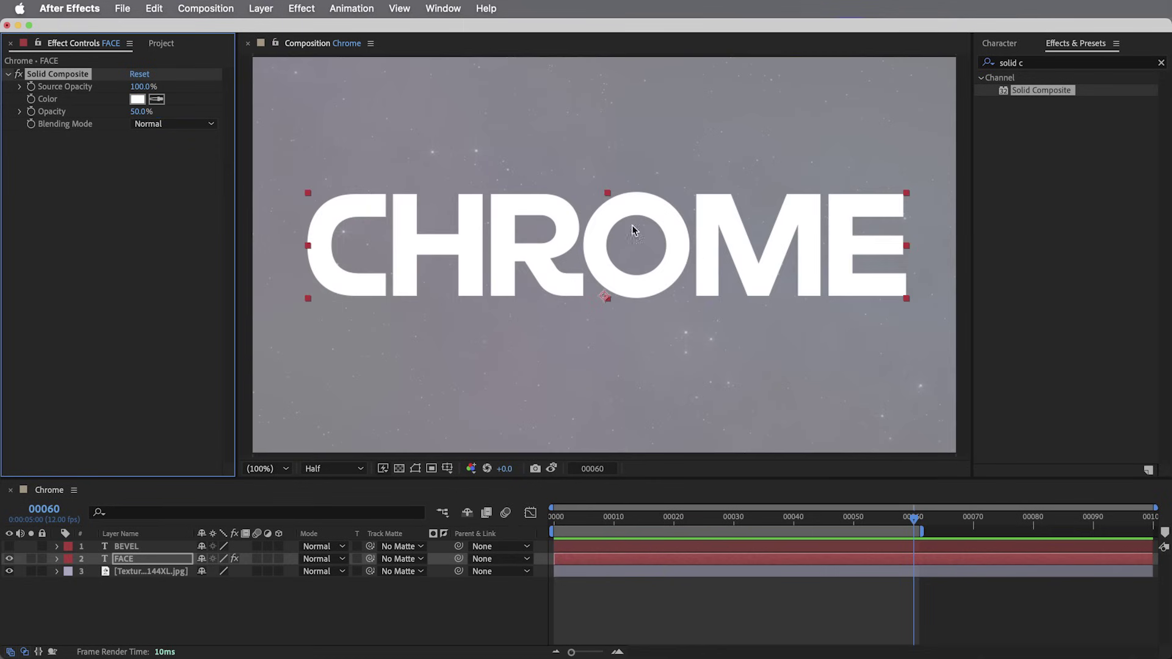
# Apply Gradient Ramp to FACE with start and end points at the letters' top and bottom.
pyautogui.click(1047, 62)
pyautogui.write('gradient')
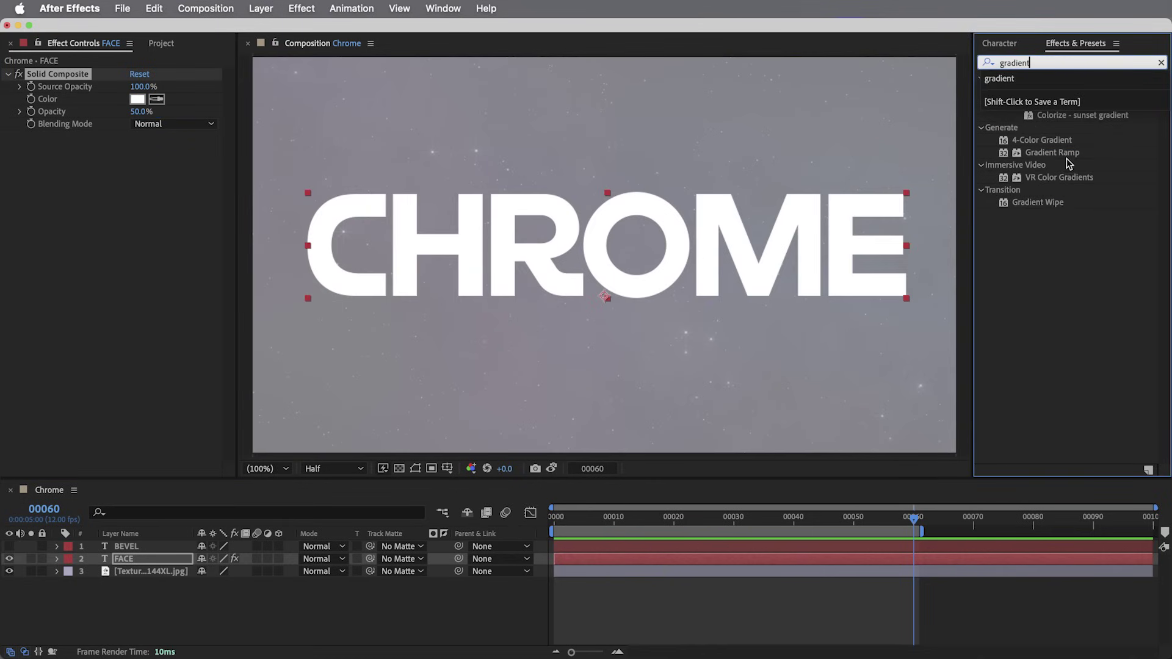
pyautogui.doubleClick(1065, 154)
pyautogui.moveTo(605, 58); pyautogui.dragTo(604, 184)
pyautogui.moveTo(604, 453); pyautogui.dragTo(606, 305)
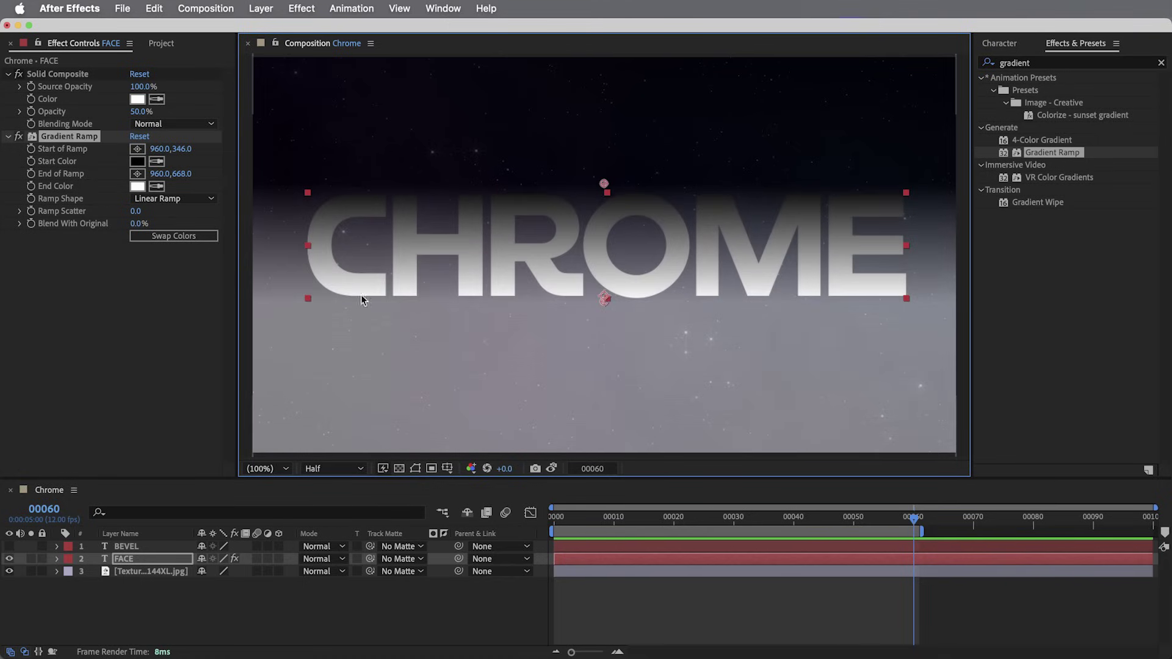
# Set the ramp's Start Color to near-black 030303 and End Color to near-white FCFCFC.
pyautogui.click(138, 161)
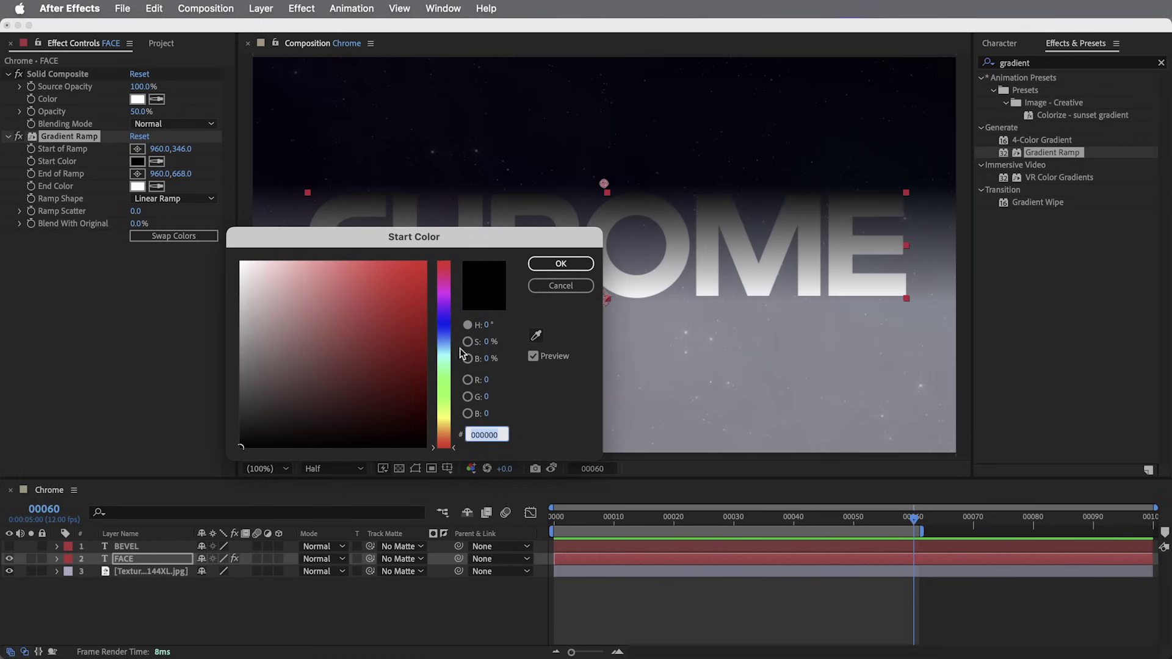
pyautogui.click(486, 359)
pyautogui.write('1')
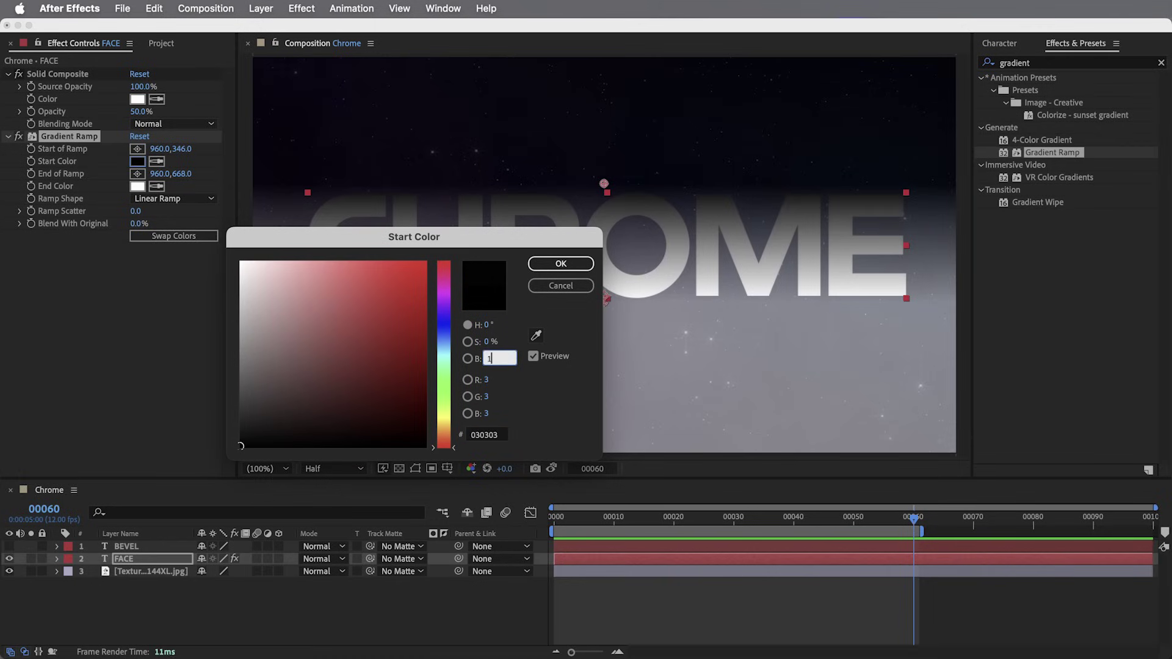
pyautogui.click(560, 264)
pyautogui.click(137, 186)
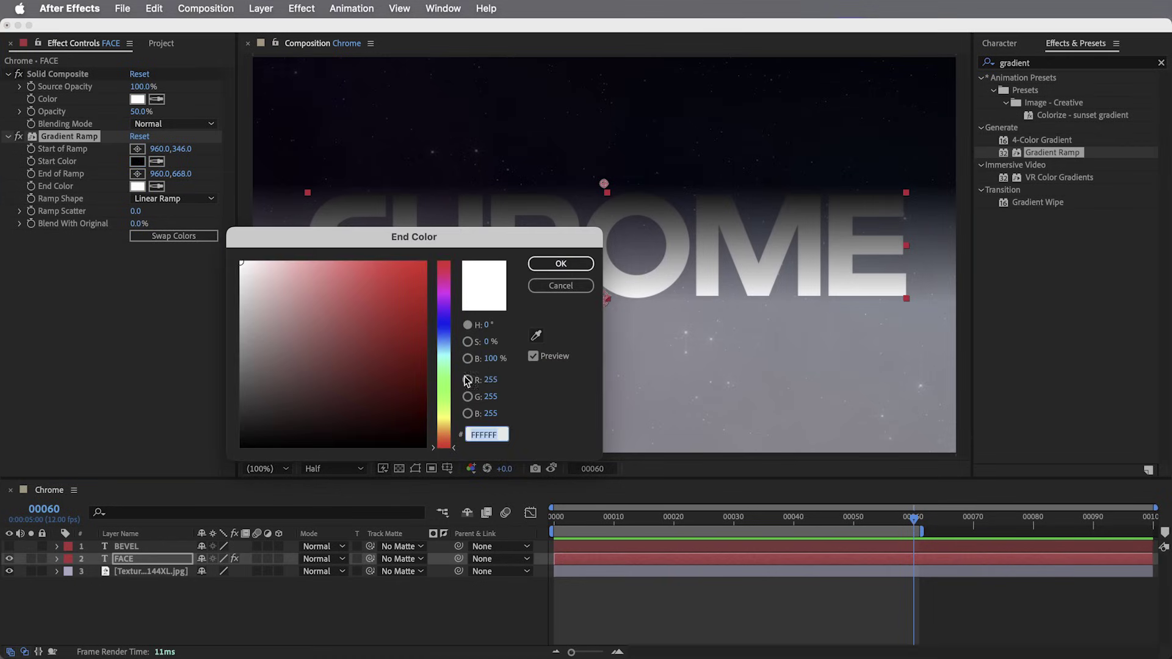
pyautogui.click(492, 359)
pyautogui.write('99')
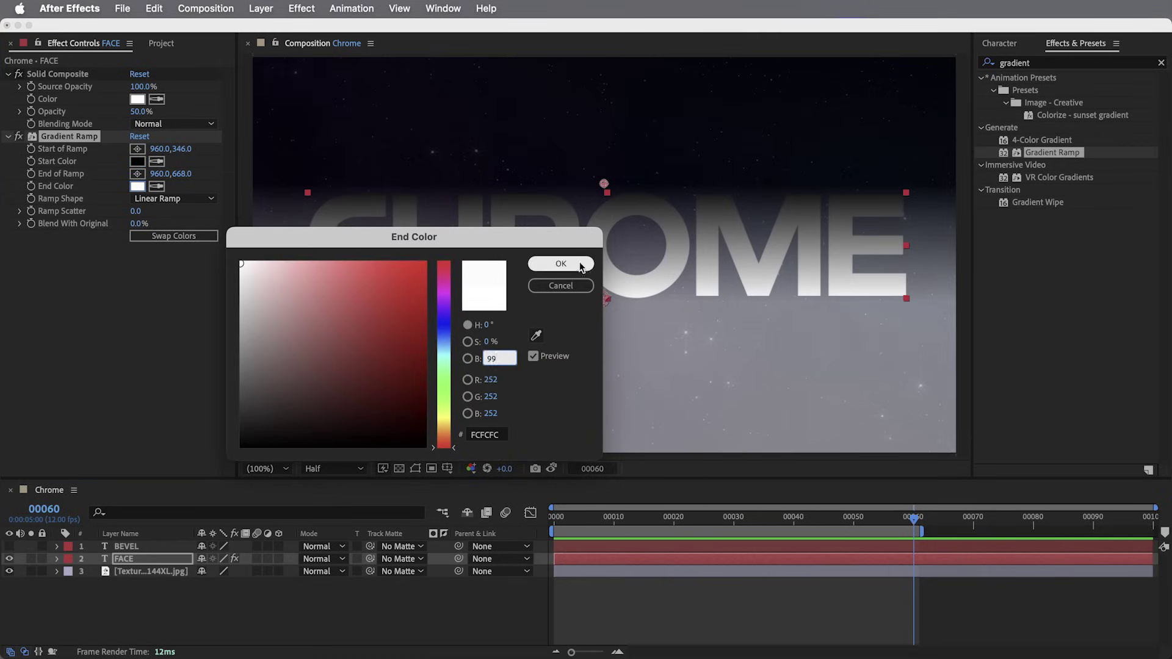
pyautogui.click(561, 264)
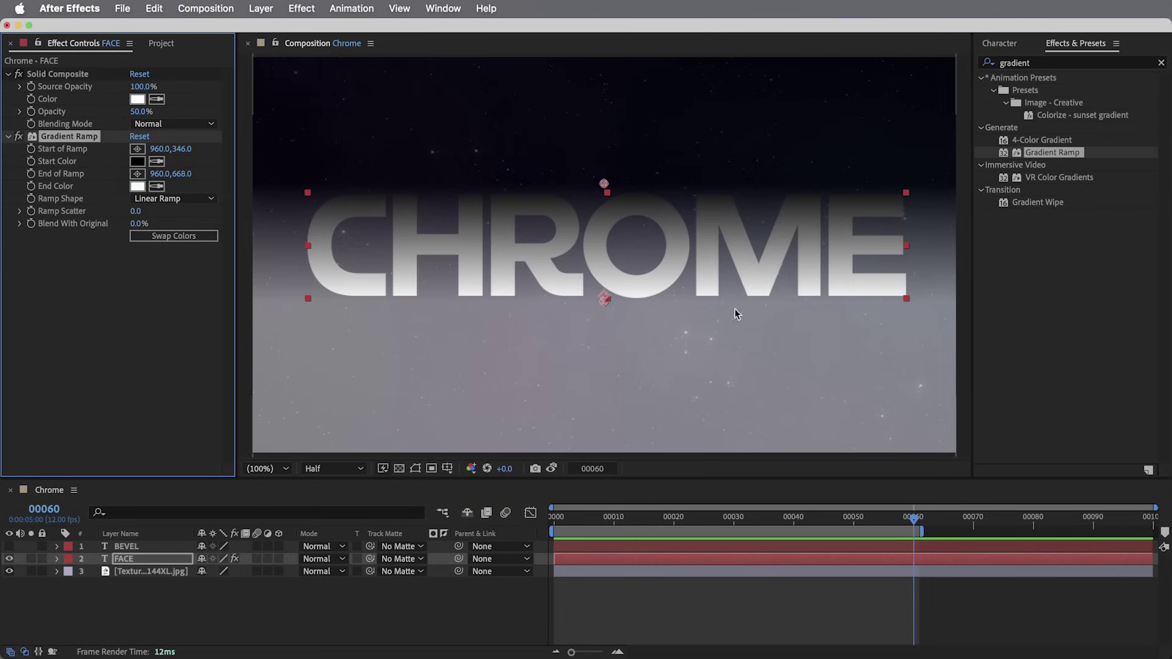
# Add a second Solid Composite effect to FACE.
pyautogui.press('super+5')
pyautogui.write('solid c')
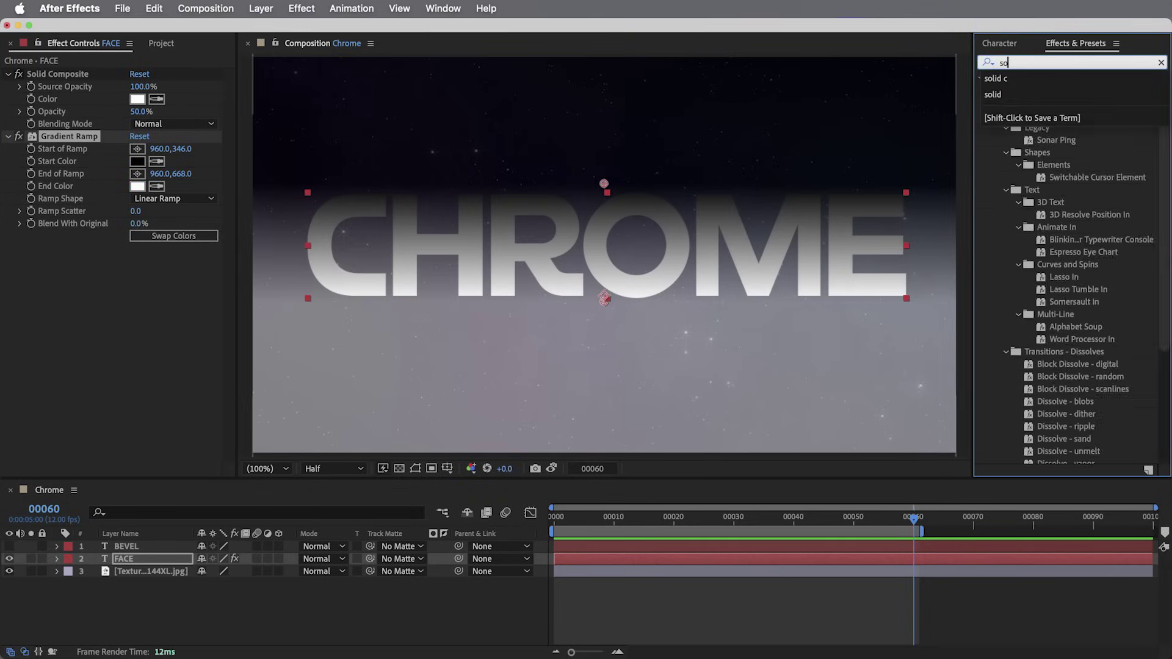
pyautogui.doubleClick(1026, 91)
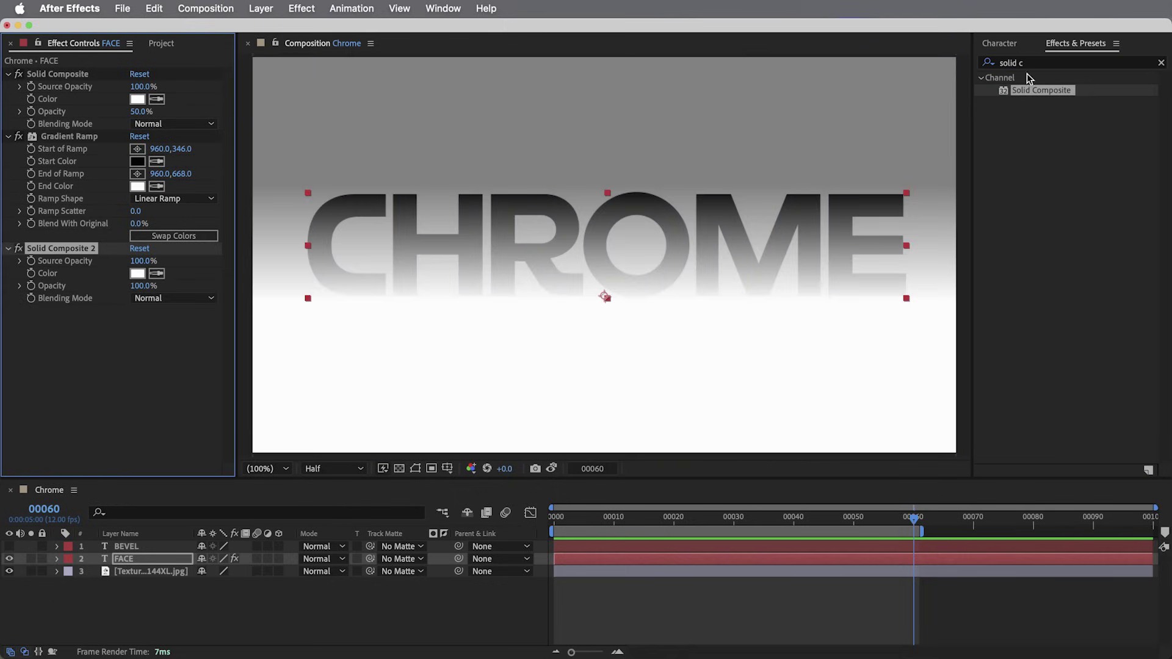
# Add Fast Box Blur at radius 9 and lower the first Solid Composite's opacity.
pyautogui.press('super+5')
pyautogui.write('fast b')
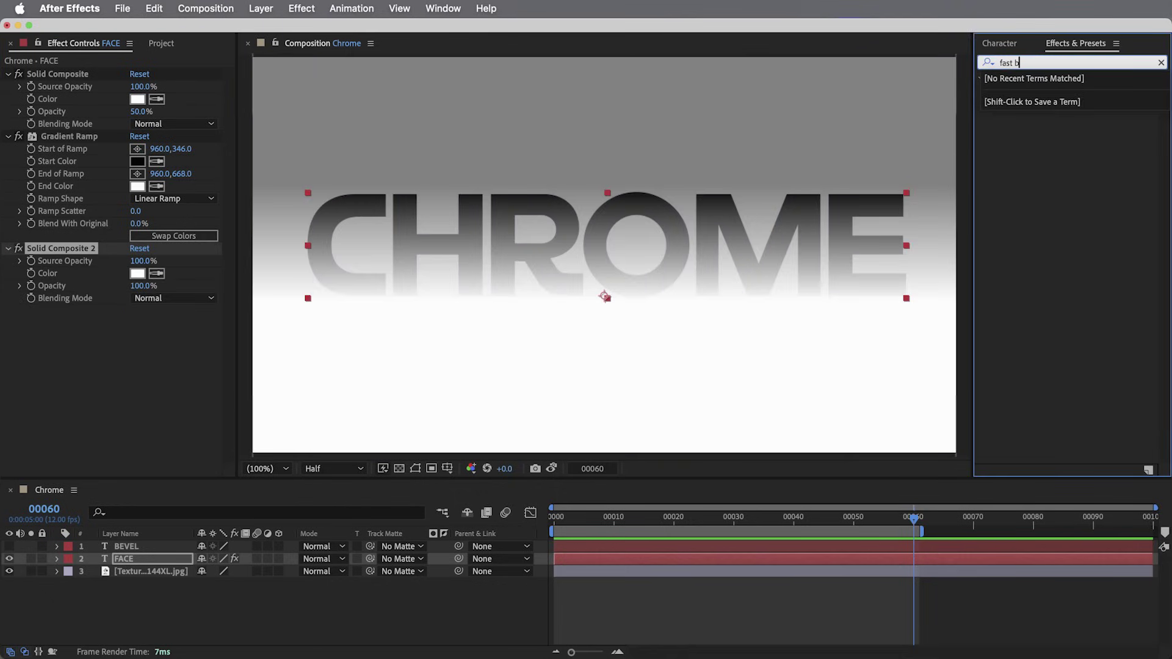
pyautogui.doubleClick(1049, 103)
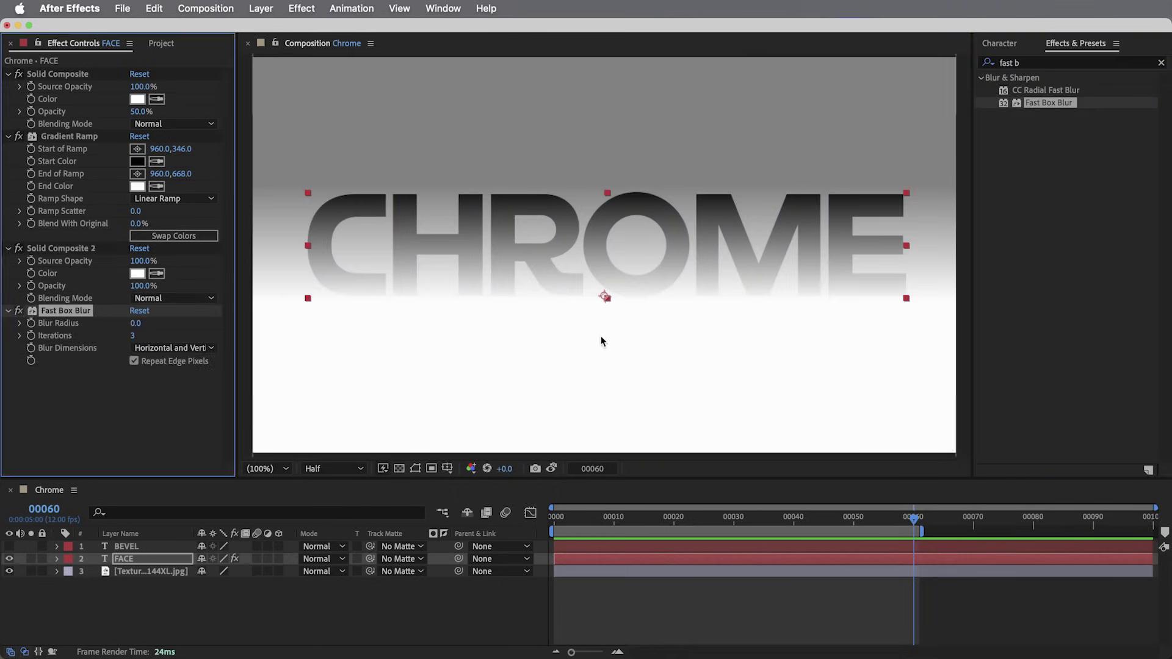
pyautogui.click(135, 323)
pyautogui.write('10')
pyautogui.press('Return')
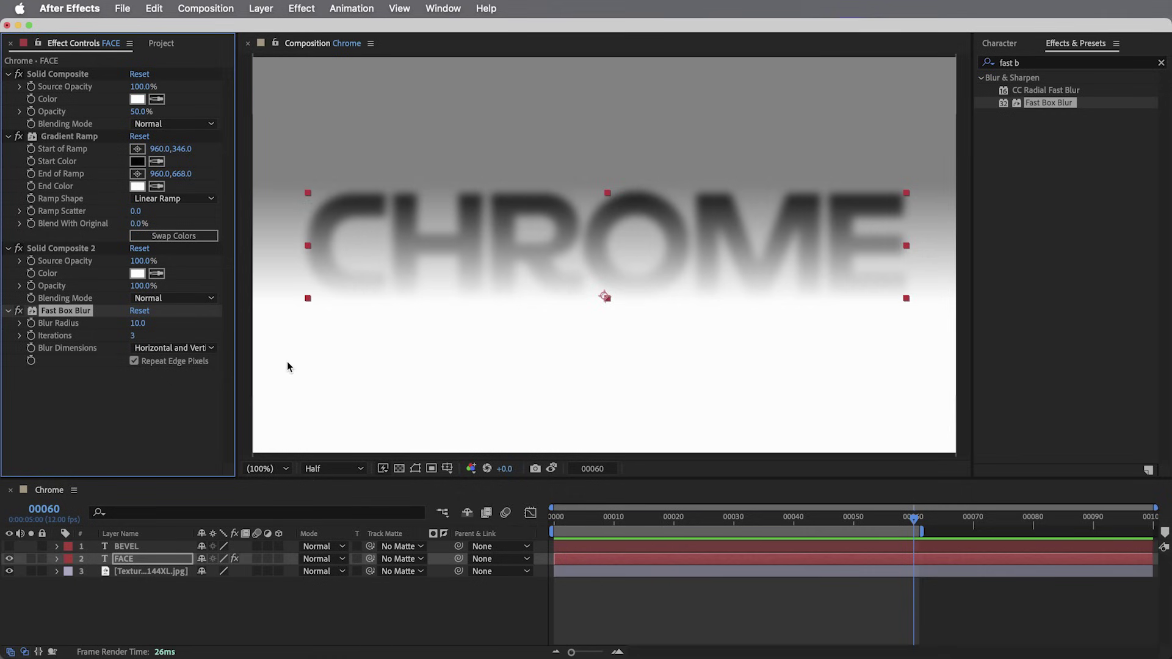
pyautogui.moveTo(143, 111)
pyautogui.mouseDown()
pyautogui.moveTo(174, 114)
pyautogui.moveTo(144, 122)
pyautogui.mouseUp()
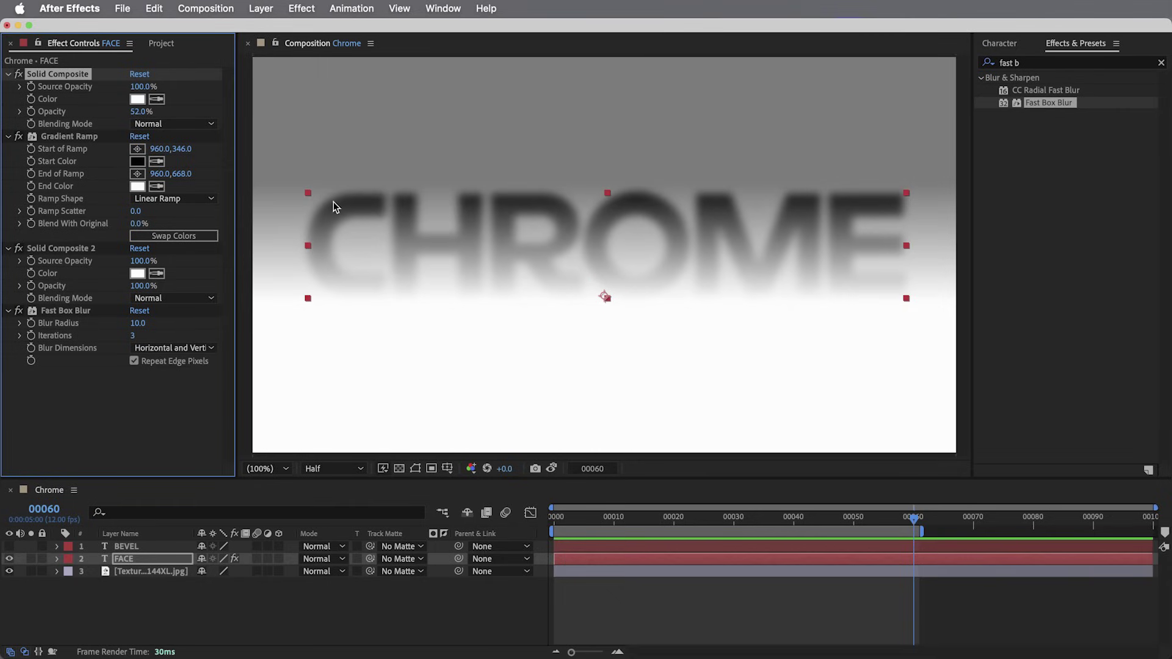
pyautogui.moveTo(138, 323); pyautogui.dragTo(139, 322)
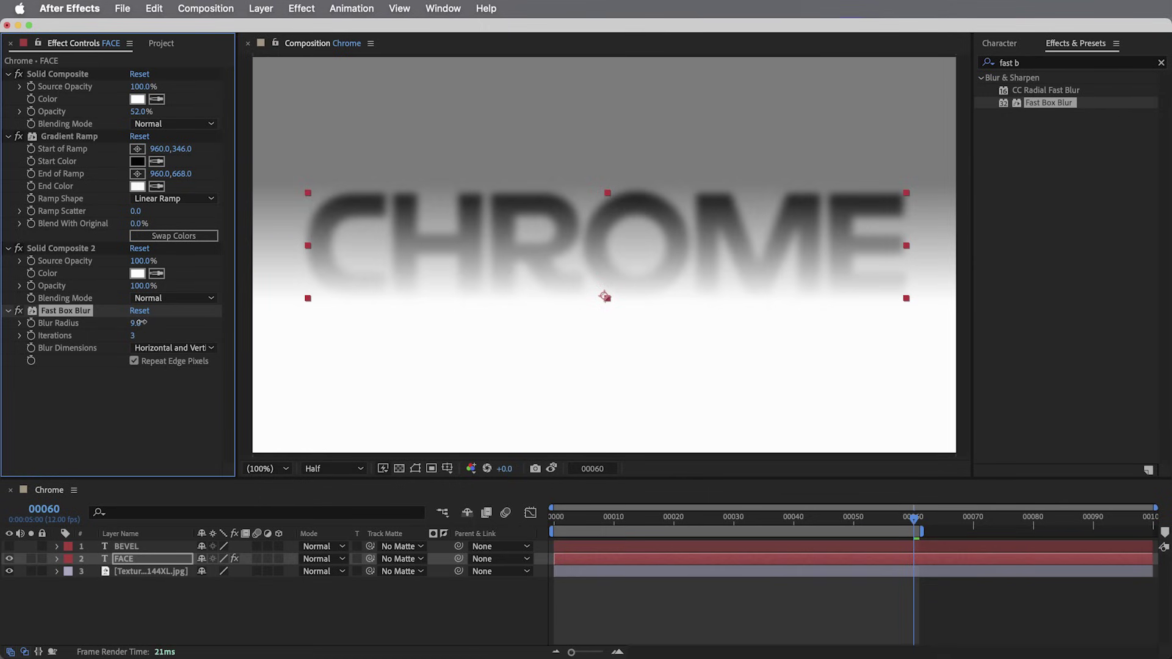
pyautogui.moveTo(141, 111); pyautogui.dragTo(129, 111)
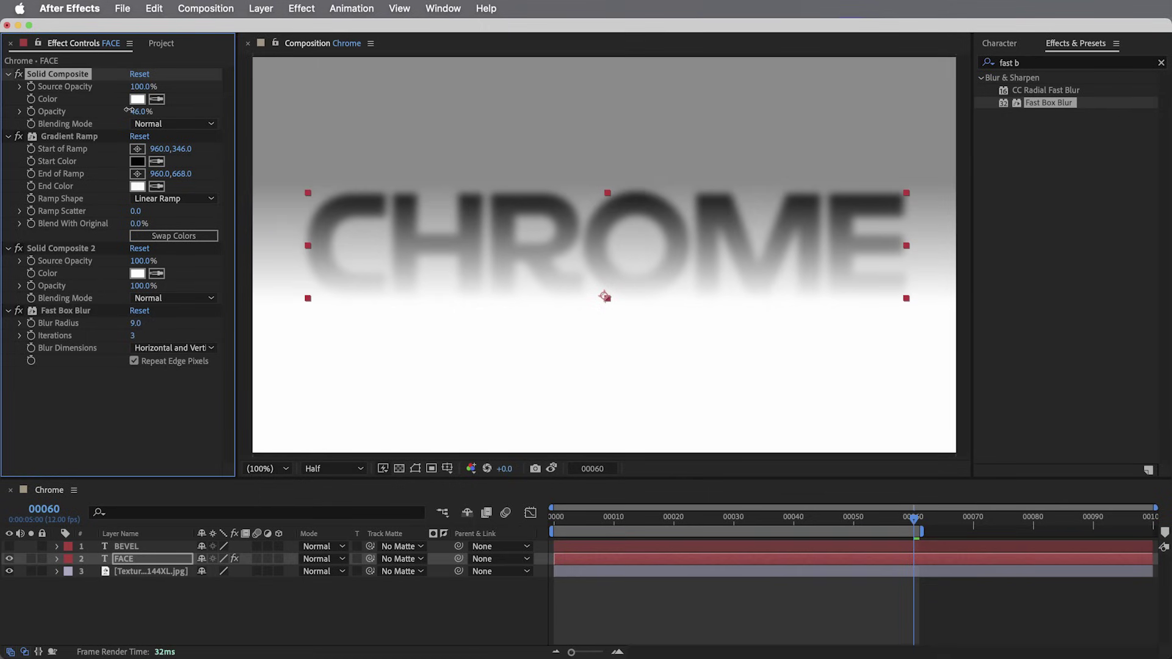
# Collapse FACE's effects and apply Colorama, turning the letters and background rainbow-coloured.
pyautogui.press('super+a')
pyautogui.click(9, 74)
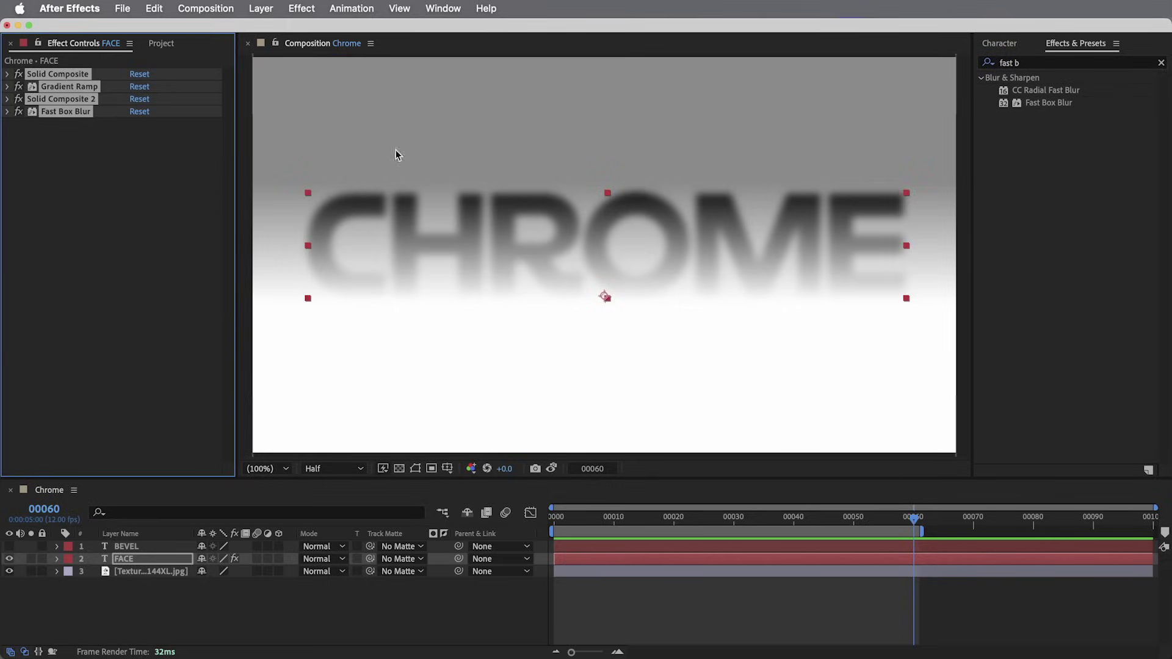
pyautogui.click(1026, 62)
pyautogui.write('colorama')
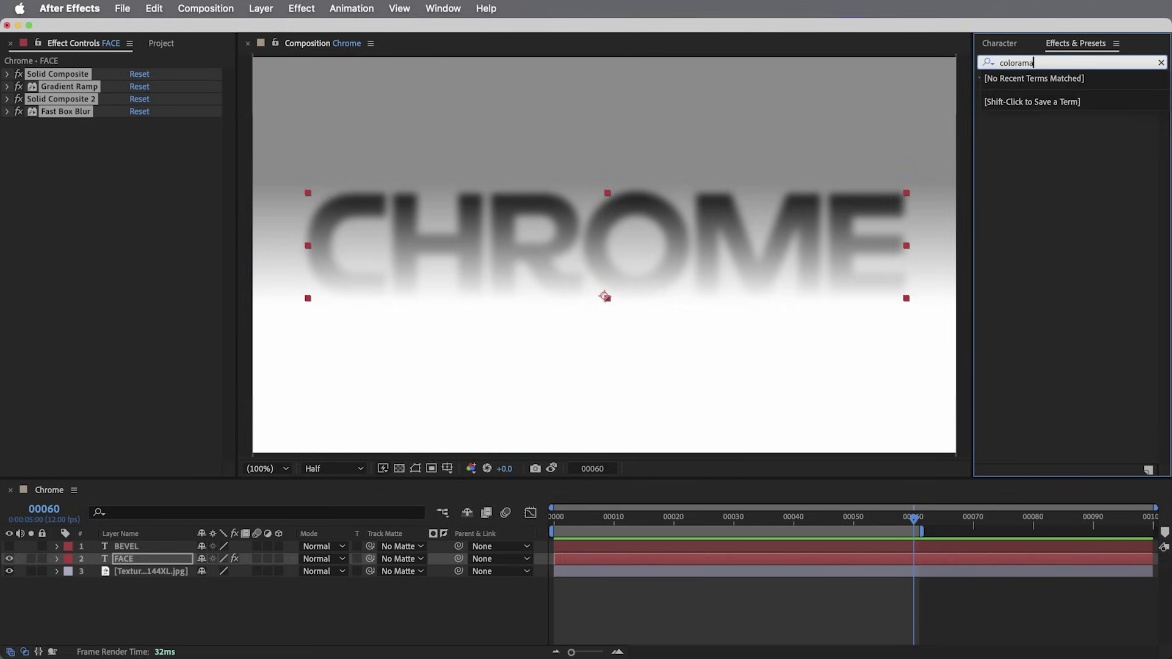
pyautogui.doubleClick(1021, 91)
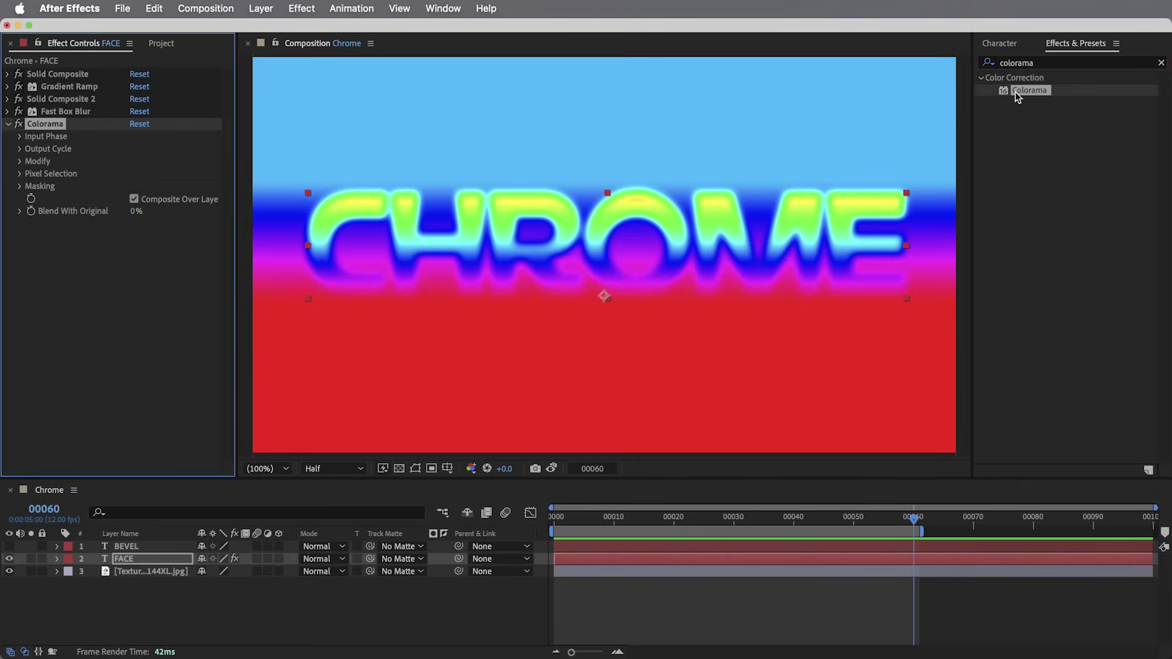
# Apply Set Matte to FACE and zoom in to check the cut-out rainbow lettering.
pyautogui.doubleClick(1059, 67)
pyautogui.press('BackSpace')
pyautogui.write('set ma')
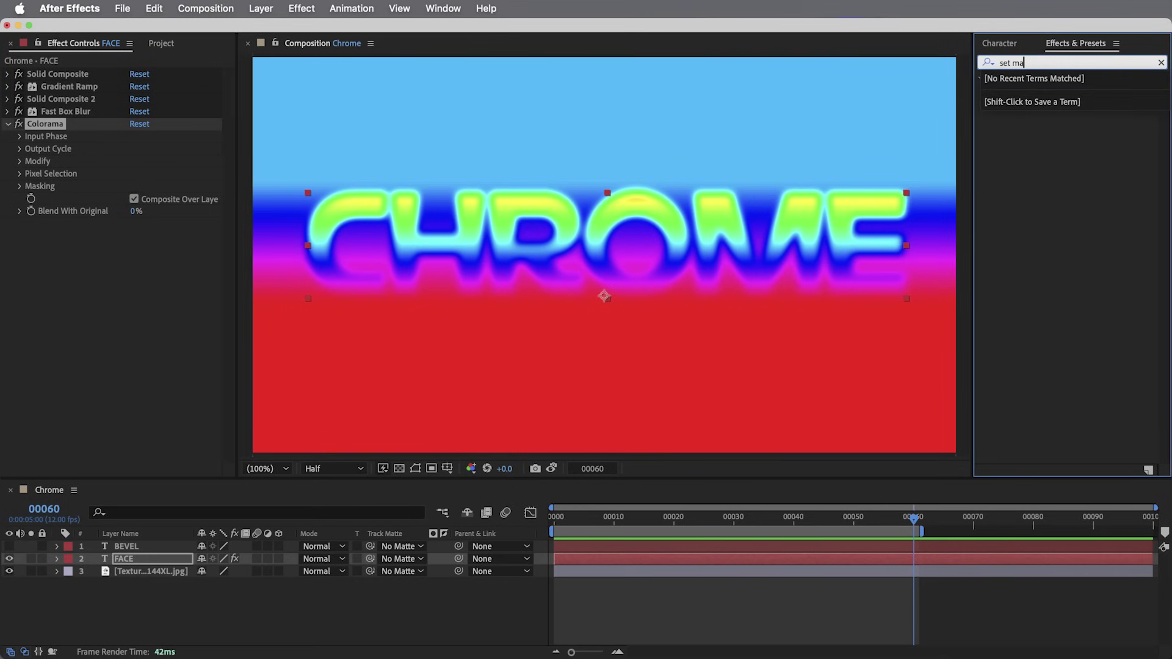
pyautogui.doubleClick(1045, 91)
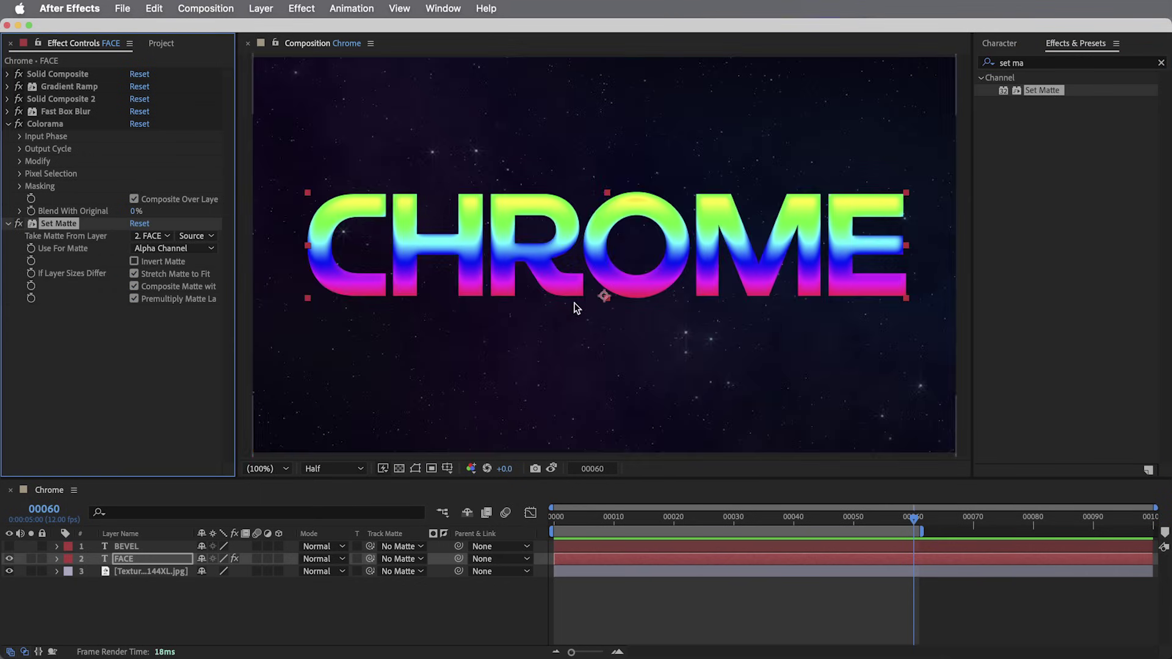
pyautogui.click(320, 43)
pyautogui.scroll(5, 488, 262)
pyautogui.scroll(-2, 611, 307)
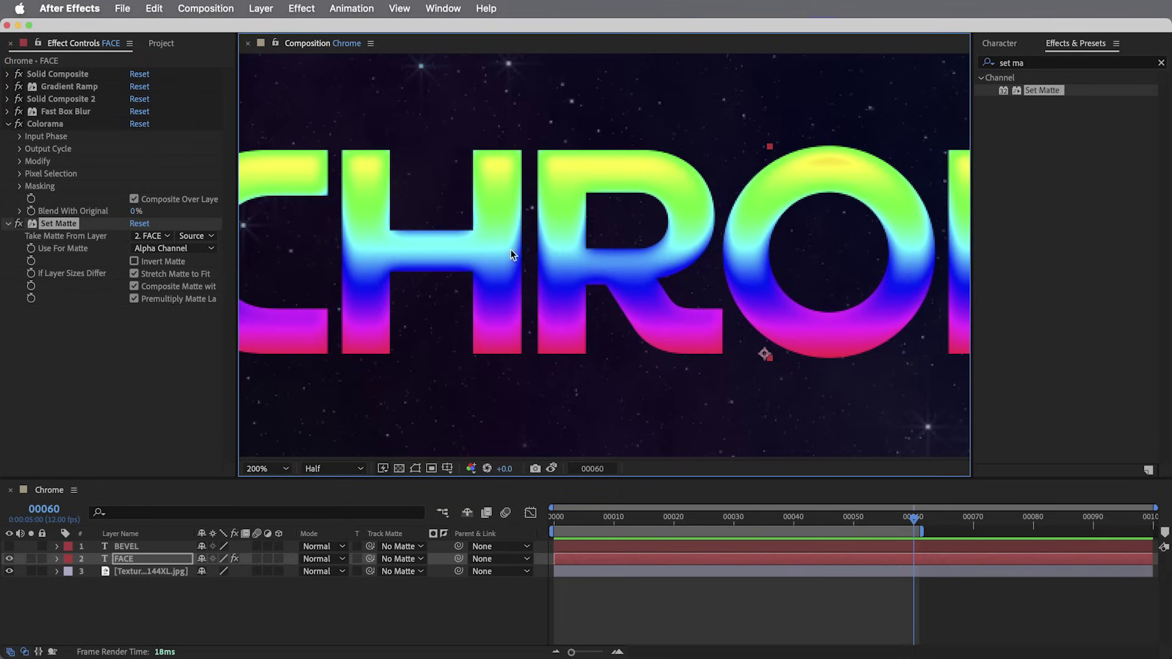
pyautogui.click(8, 224)
# Set Colorama's Output Cycle palette to Ramp Grey and its Phase Shift to 180°.
pyautogui.click(53, 122)
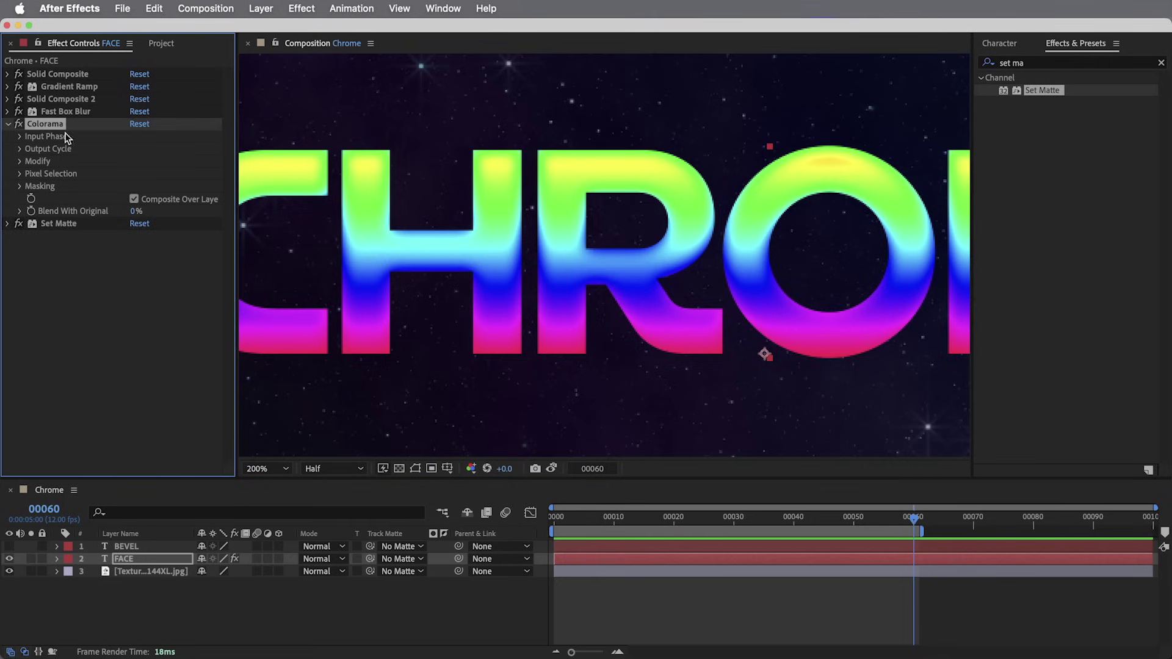
pyautogui.click(20, 149)
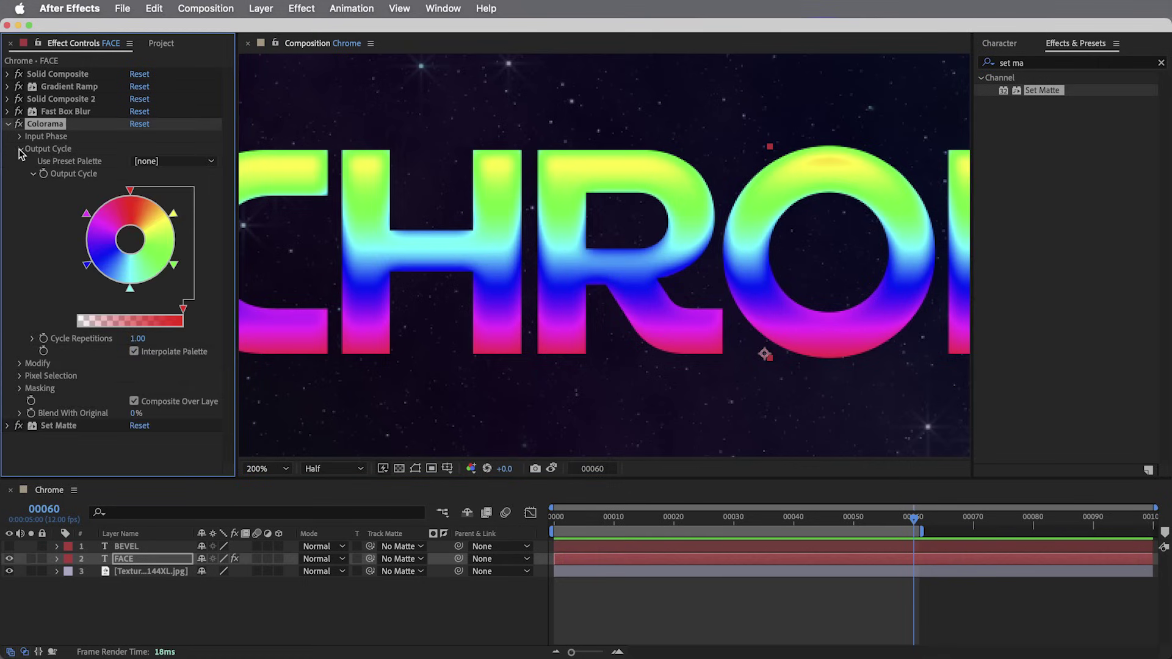
pyautogui.click(166, 162)
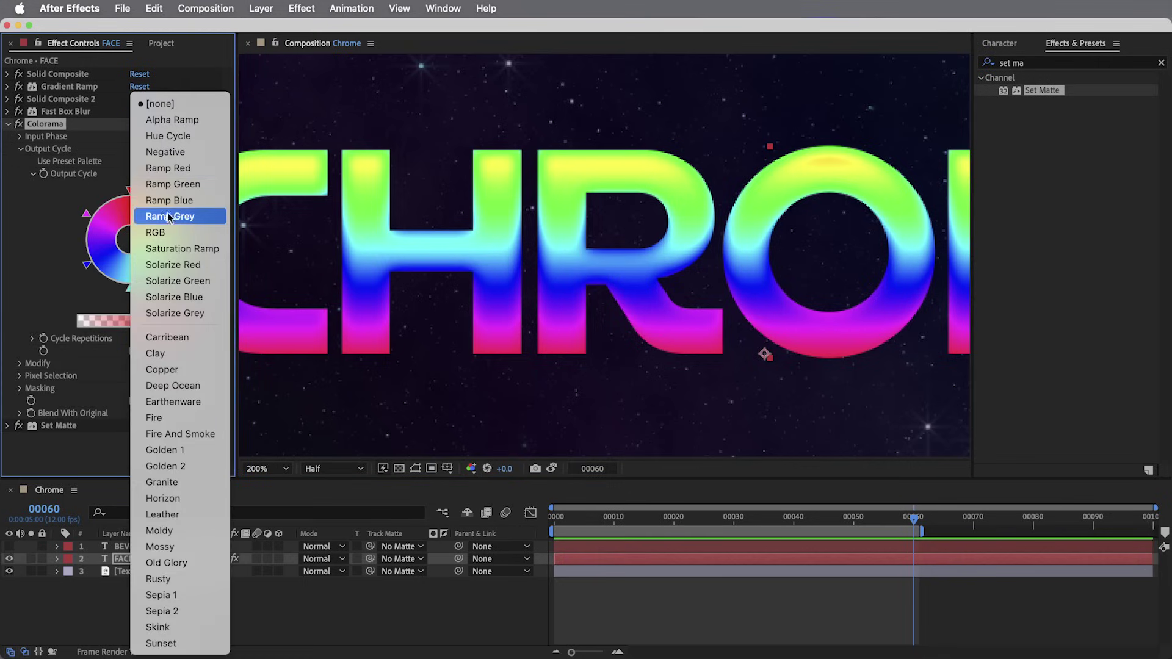
pyautogui.click(189, 222)
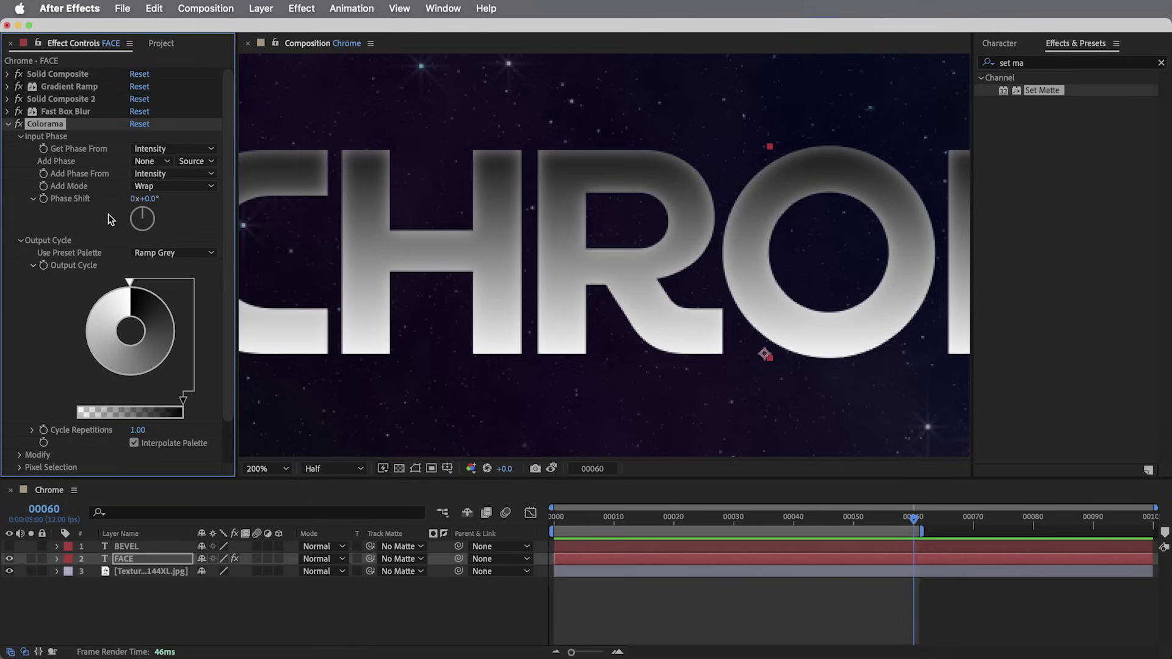
pyautogui.click(151, 199)
pyautogui.press('Return')
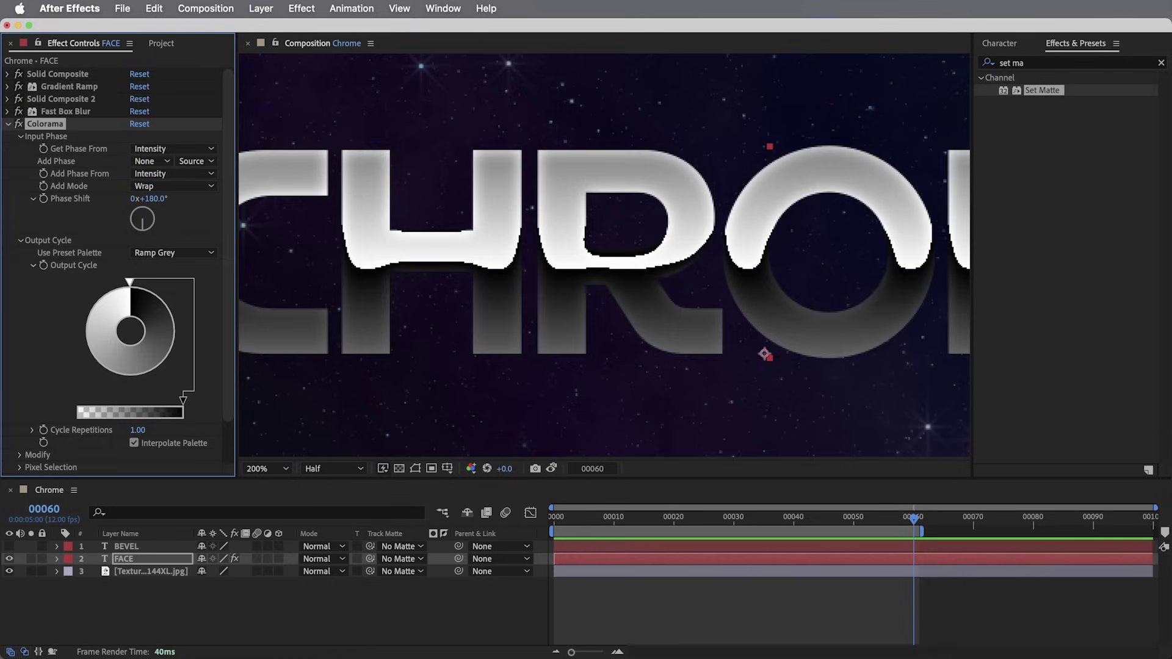
# Set the preview to Full resolution and recolour the first Output Cycle marker mid-blue.
pyautogui.click(346, 470)
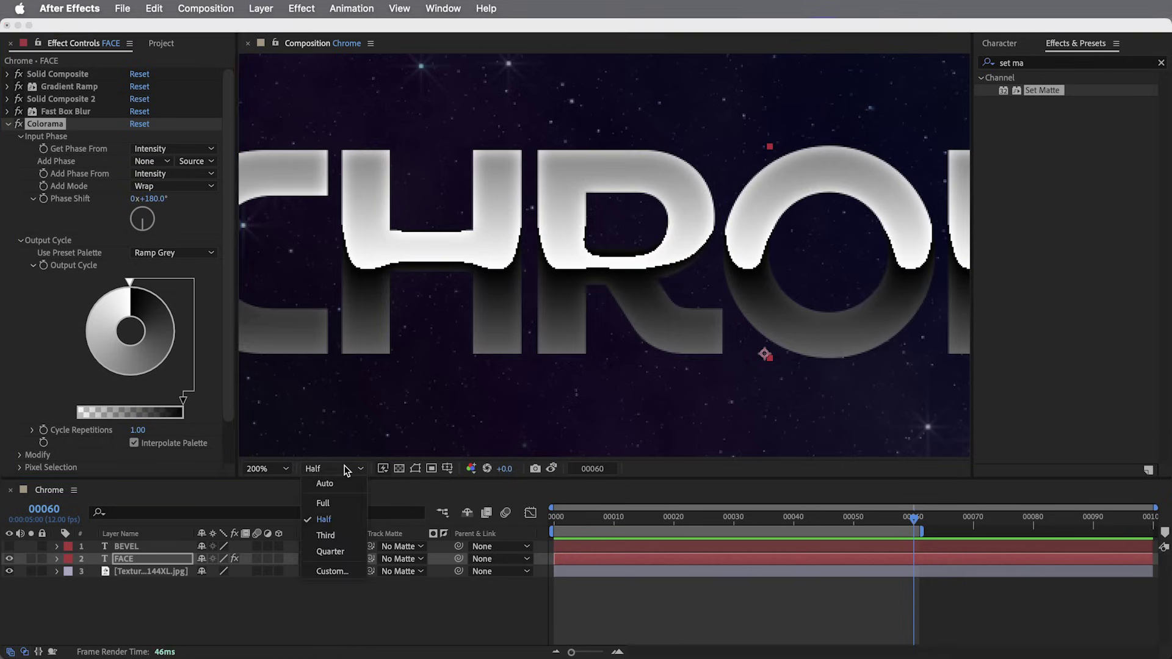
pyautogui.click(343, 505)
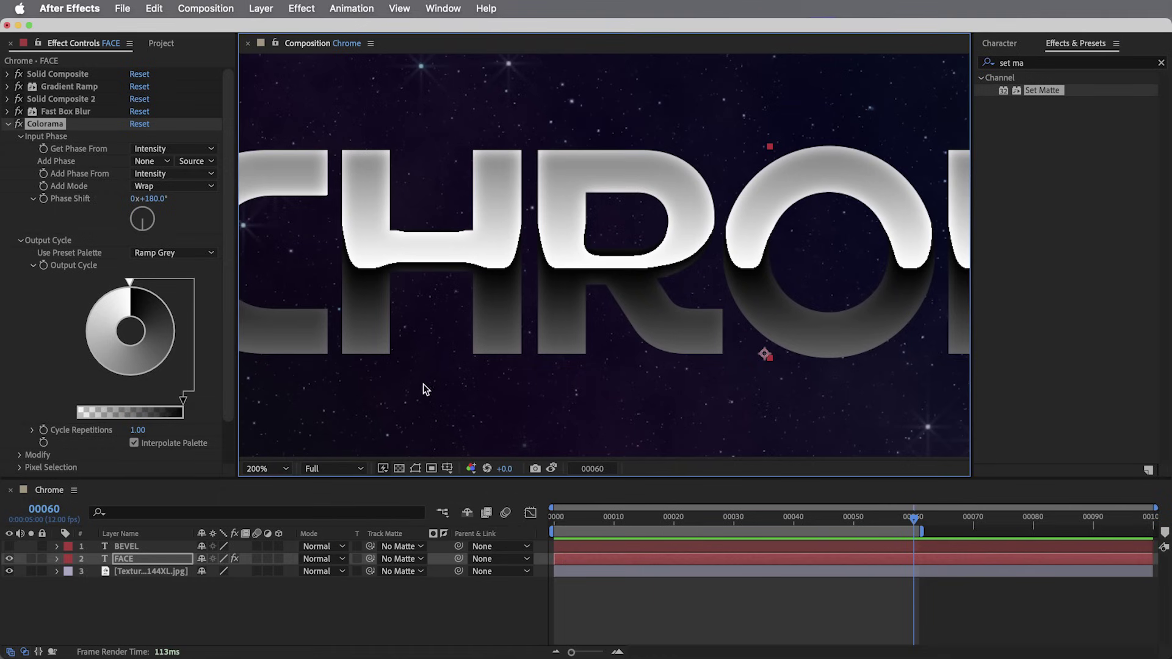
pyautogui.doubleClick(129, 374)
pyautogui.click(444, 343)
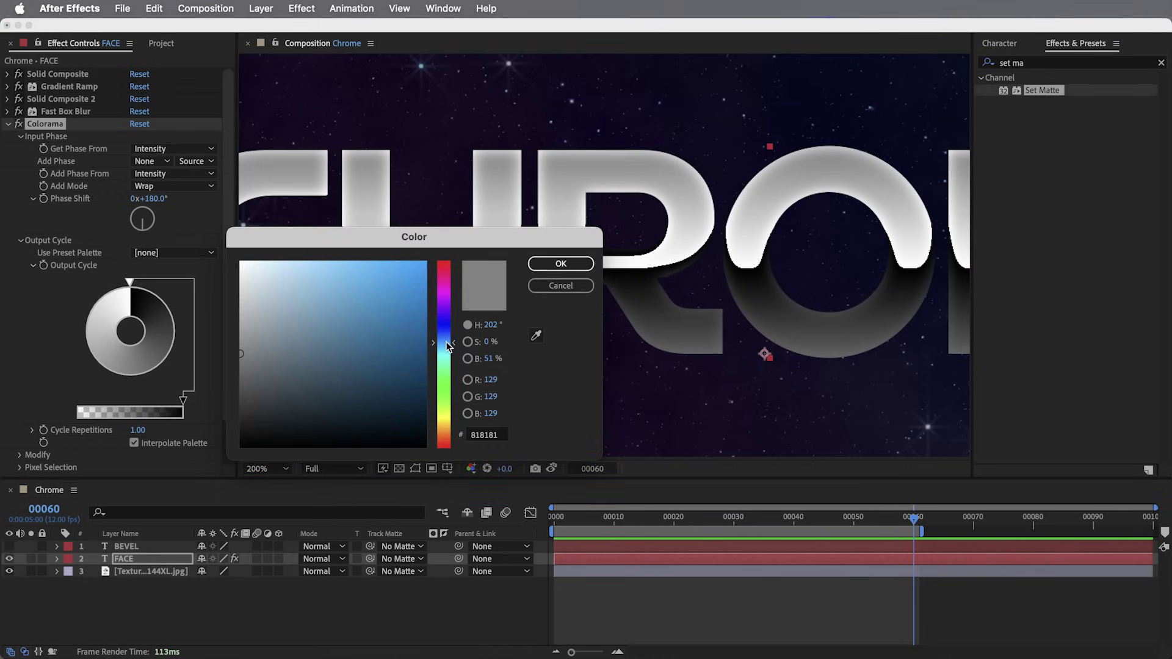
pyautogui.click(356, 324)
pyautogui.click(561, 265)
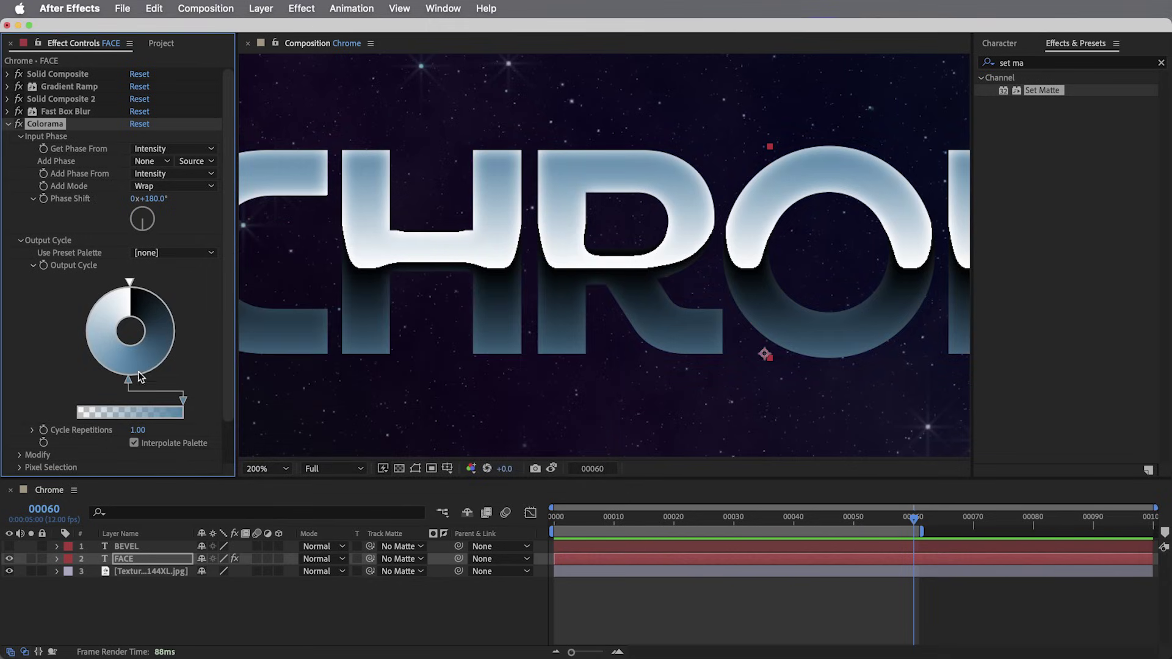
# Make the next Output Cycle marker light blue and move it along the cycle.
pyautogui.doubleClick(185, 395)
pyautogui.click(444, 340)
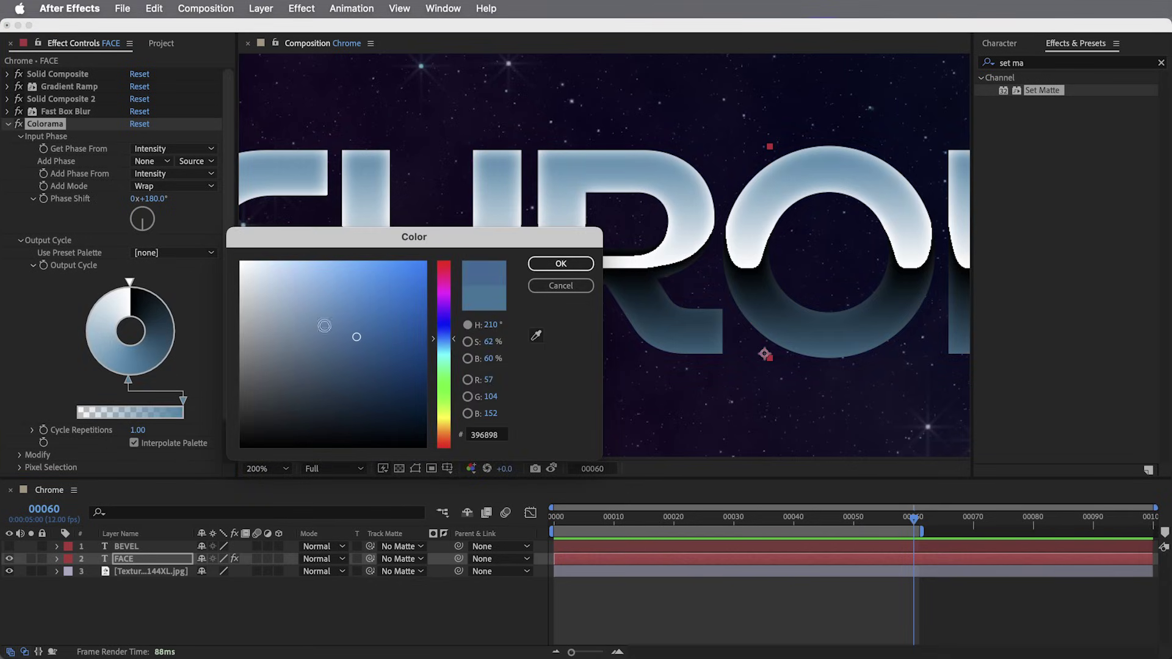
pyautogui.moveTo(322, 321); pyautogui.dragTo(298, 283)
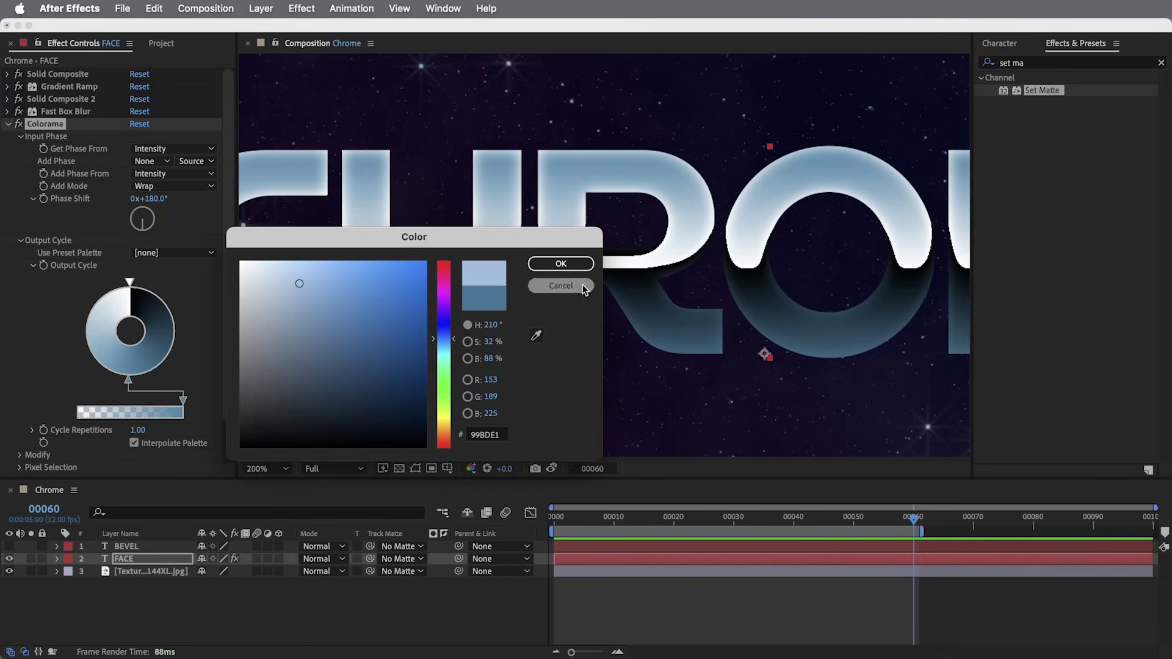
pyautogui.click(560, 264)
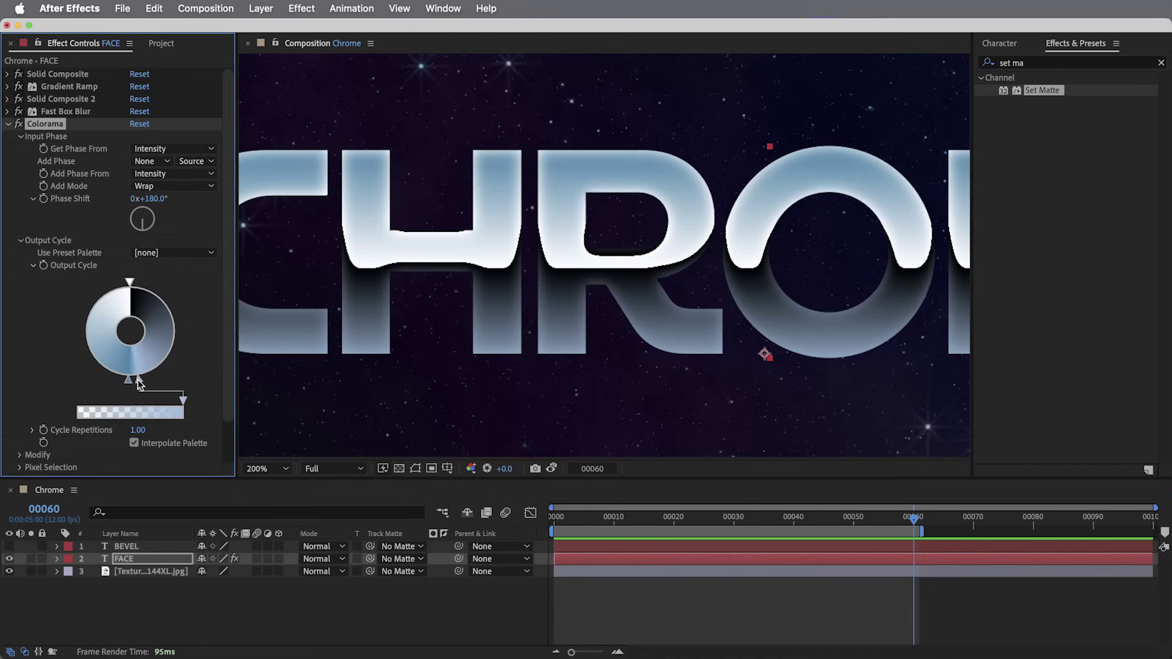
pyautogui.moveTo(144, 381); pyautogui.dragTo(130, 381)
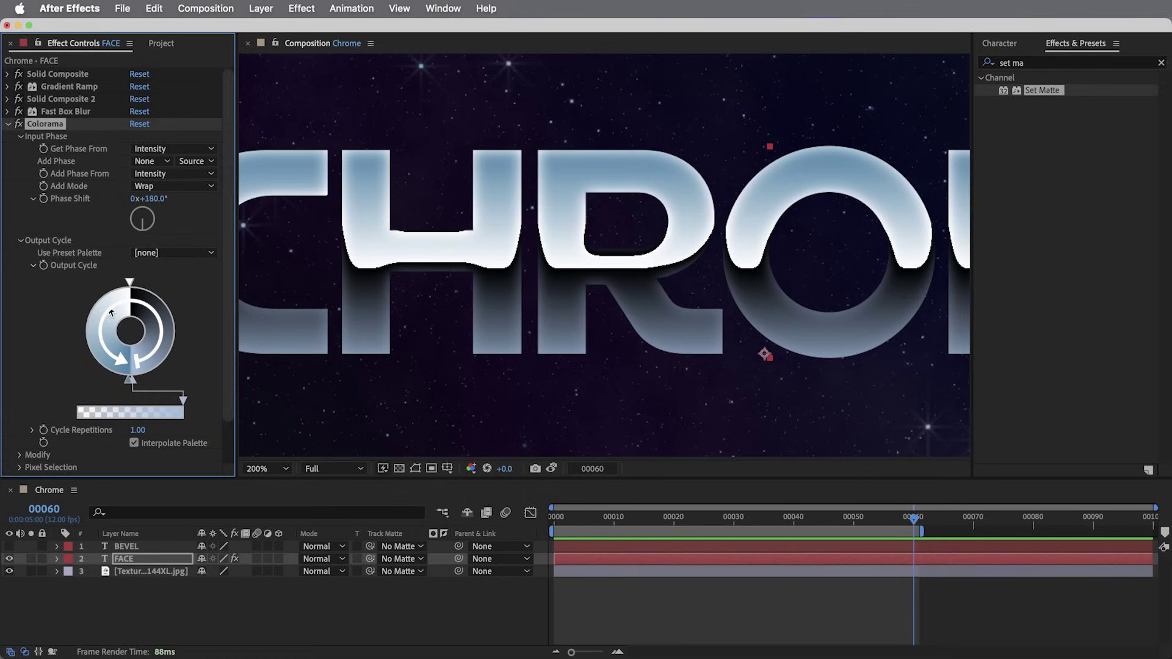
# Recolour two more Output Cycle markers to light cyan and a deeper blue.
pyautogui.doubleClick(129, 283)
pyautogui.click(442, 348)
pyautogui.click(278, 275)
pyautogui.press('Return')
pyautogui.doubleClick(157, 360)
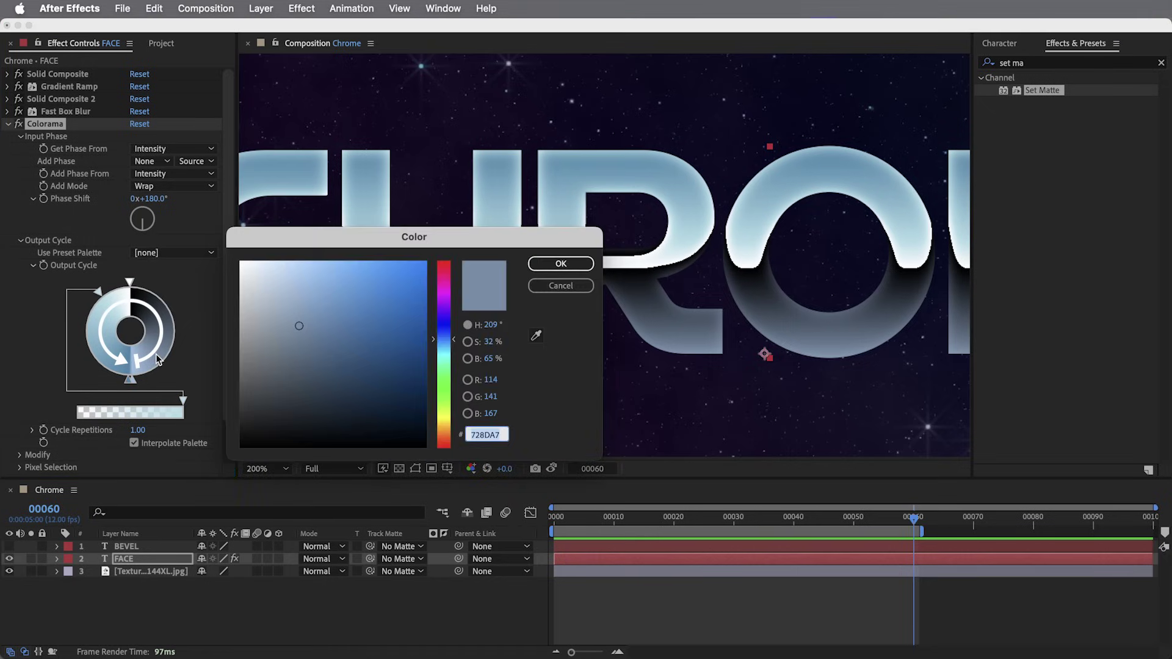
pyautogui.moveTo(336, 315); pyautogui.dragTo(361, 309)
pyautogui.click(548, 265)
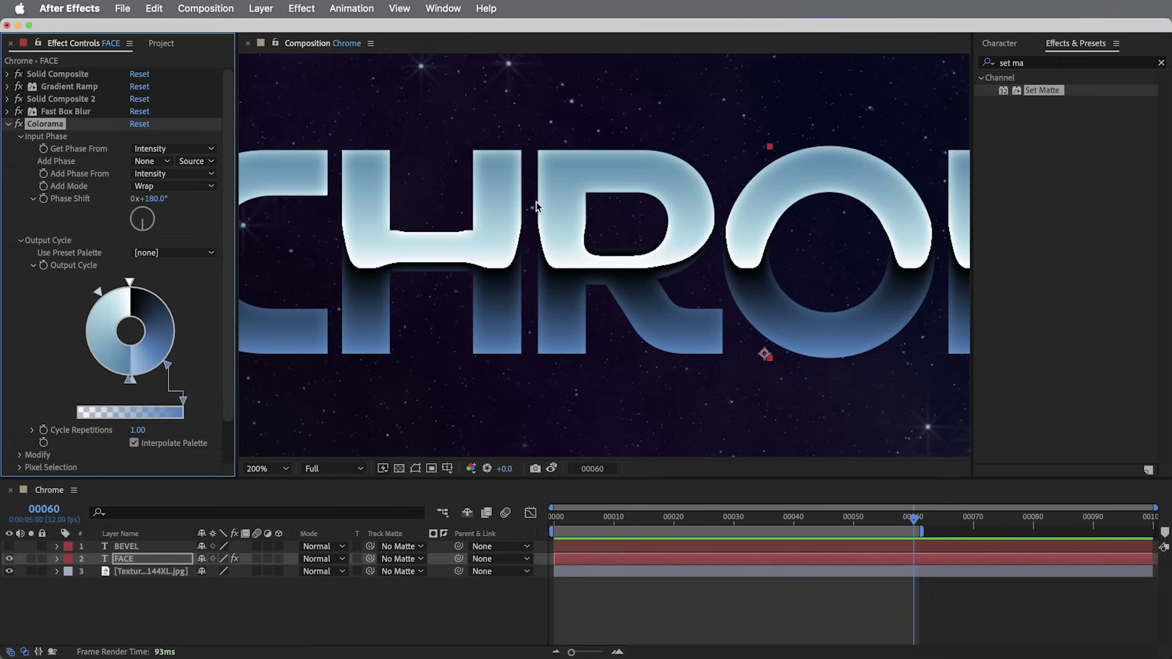
# Toggle Colorama off and back on to compare, then increase the Fast Box Blur radius.
pyautogui.click(8, 124)
pyautogui.click(20, 124)
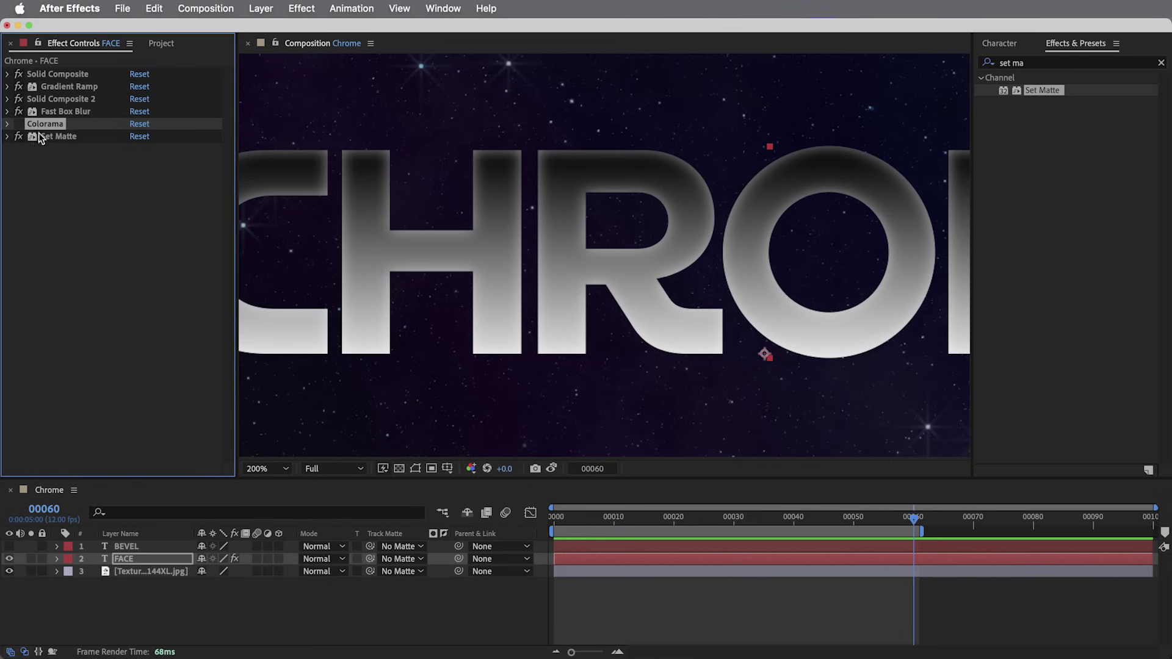
pyautogui.click(19, 124)
pyautogui.click(8, 111)
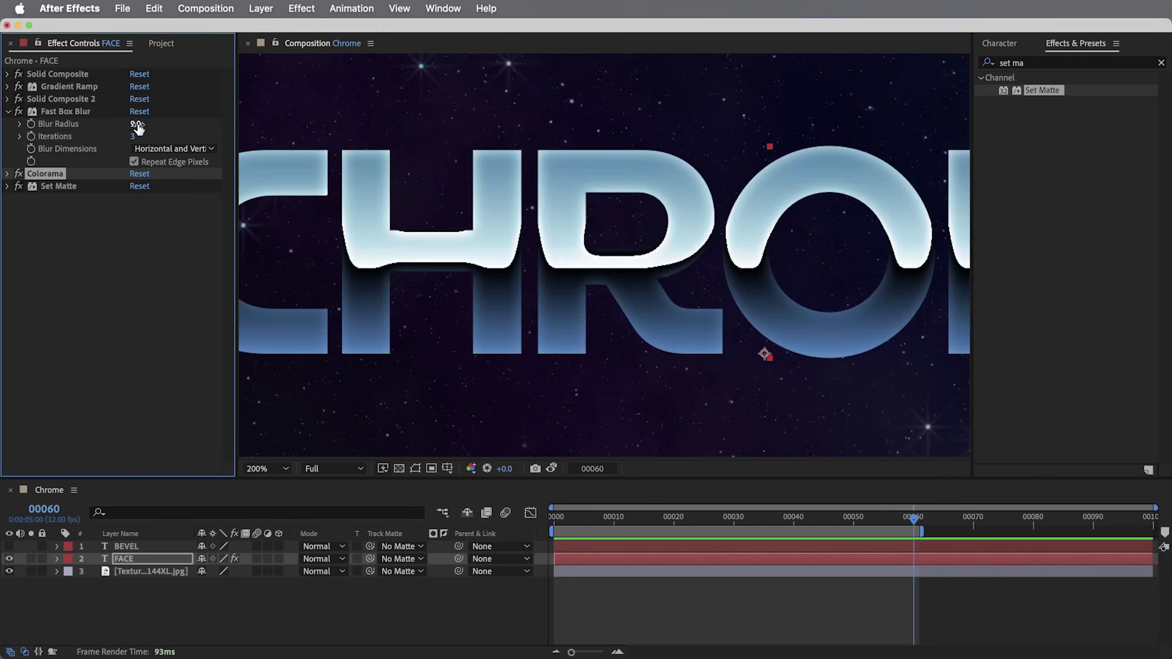
pyautogui.moveTo(137, 124); pyautogui.dragTo(147, 127)
# Tune Solid Composite opacity to 73% and Fast Box Blur radius to 9, then collapse both.
pyautogui.click(57, 73)
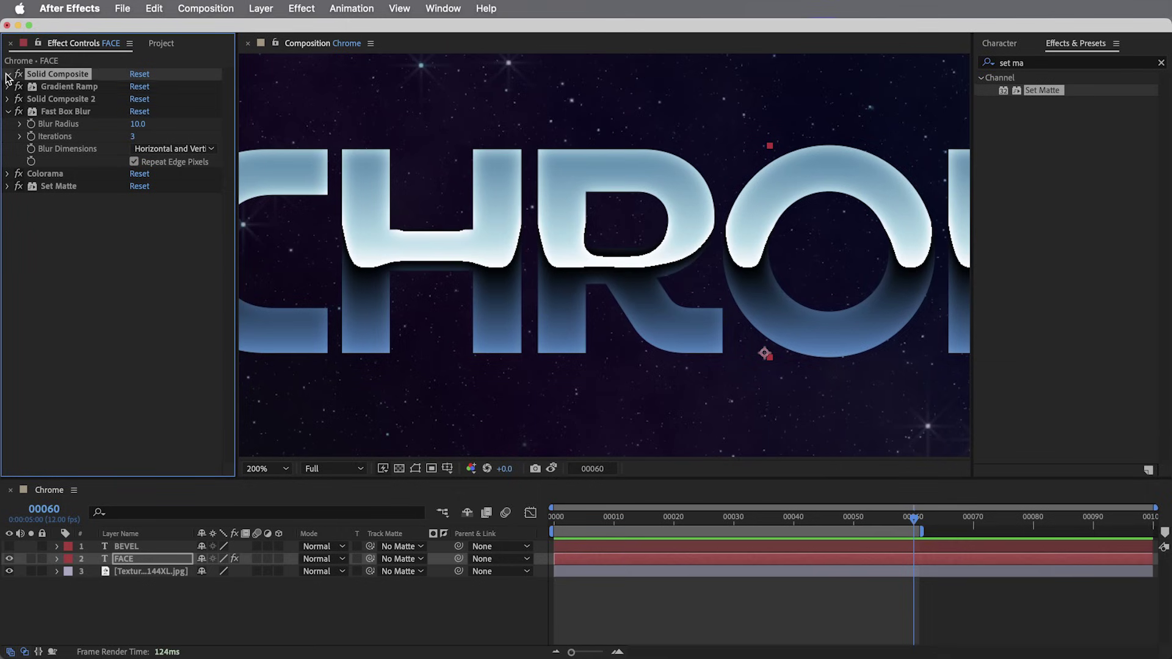
pyautogui.click(7, 74)
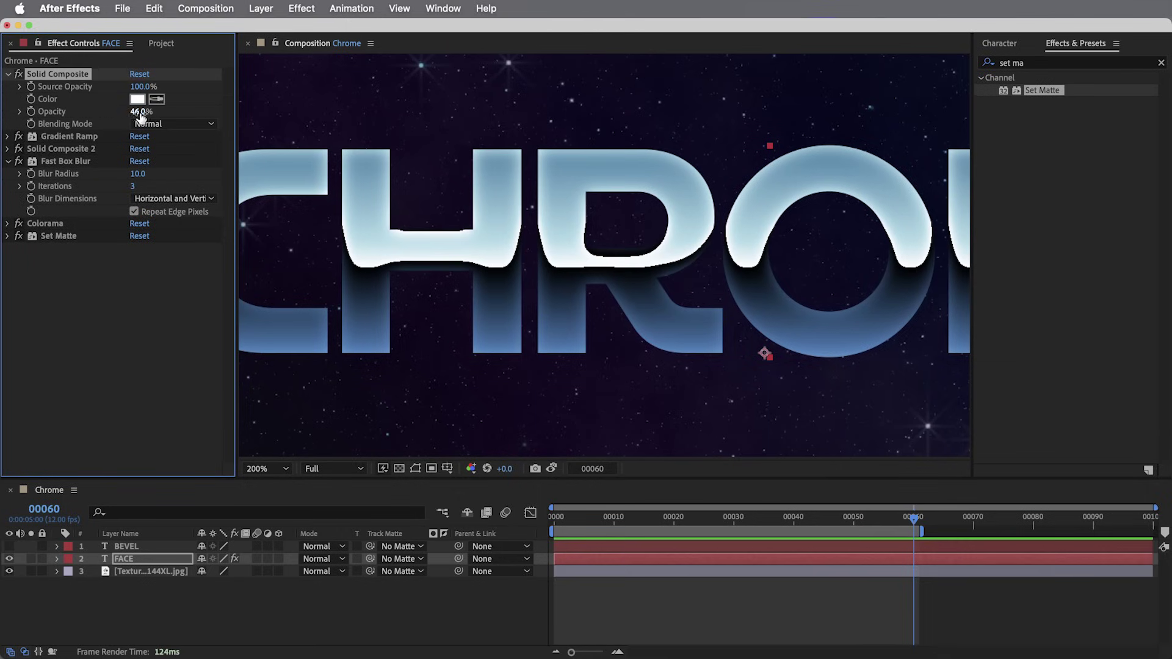
pyautogui.moveTo(135, 111); pyautogui.dragTo(153, 121)
pyautogui.click(138, 173)
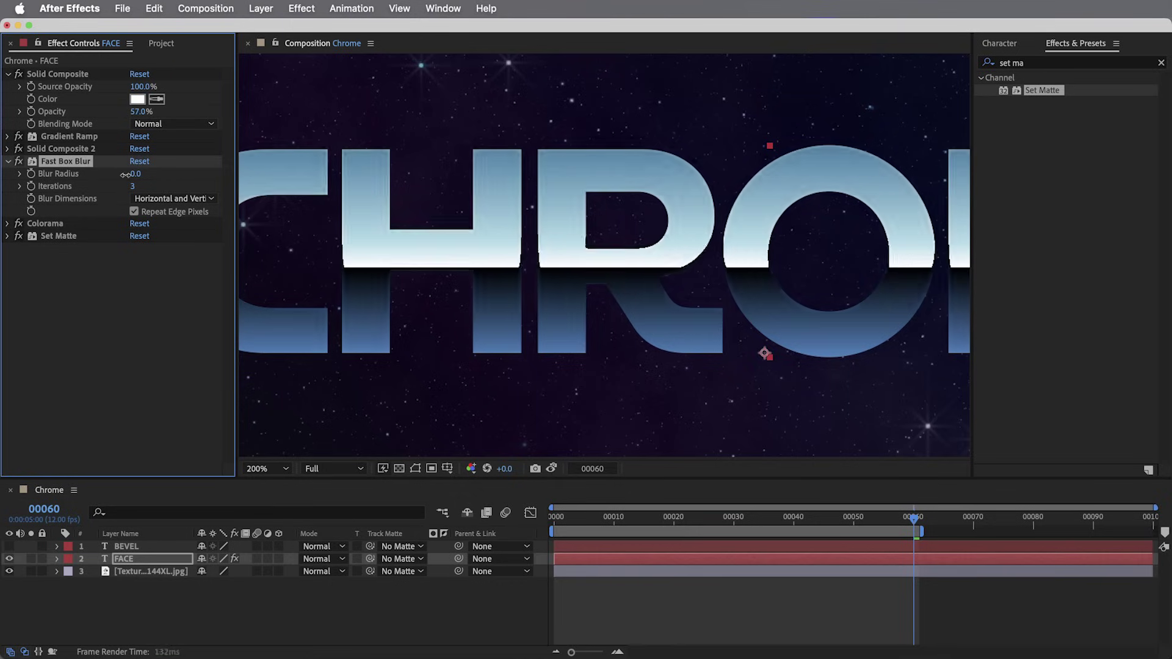
pyautogui.moveTo(138, 174); pyautogui.dragTo(132, 175)
pyautogui.moveTo(139, 112); pyautogui.dragTo(155, 113)
pyautogui.moveTo(136, 174); pyautogui.dragTo(142, 175)
pyautogui.click(8, 74)
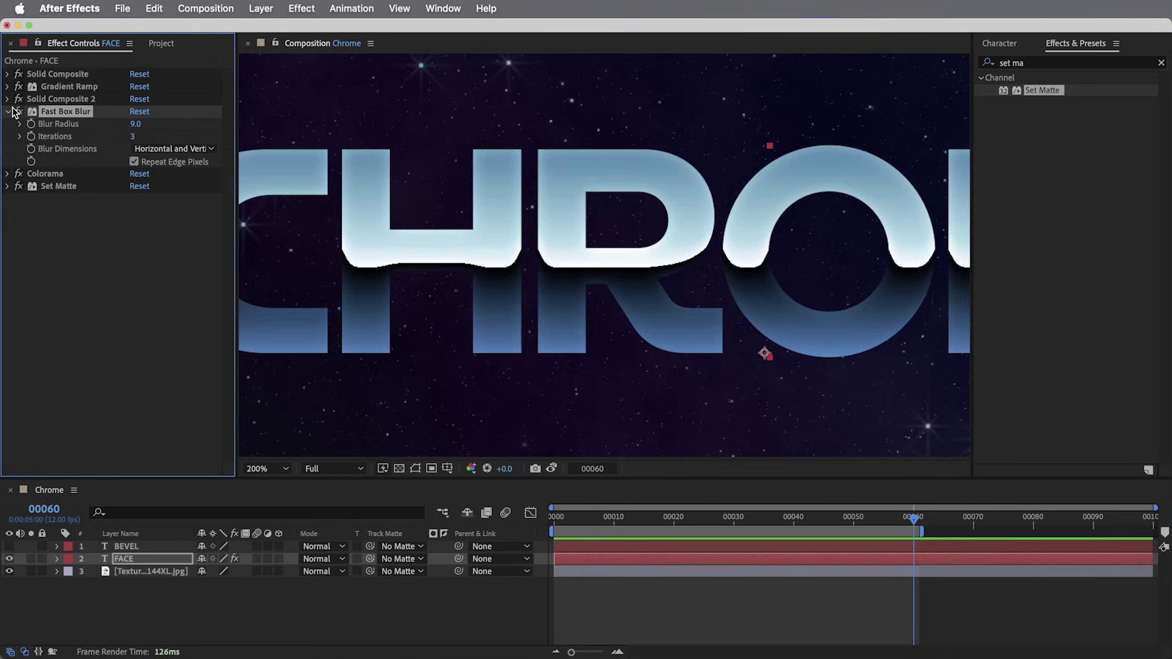
pyautogui.click(8, 112)
# Apply Fractal Noise to FACE and move it above Colorama in the effect stack.
pyautogui.click(1020, 63)
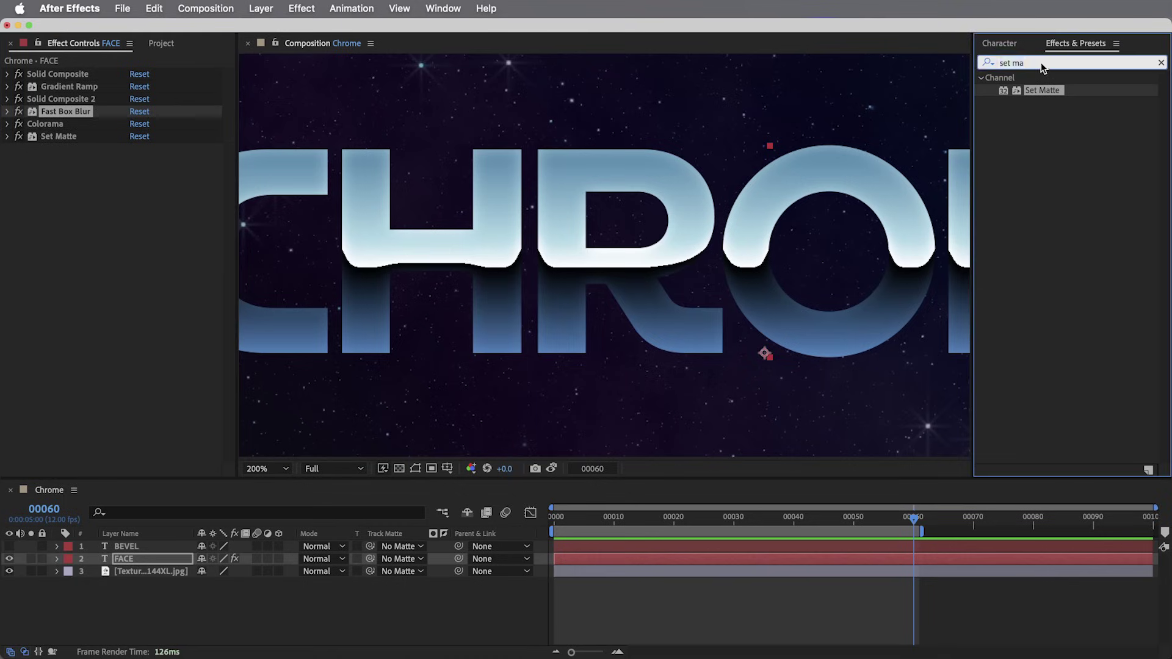
pyautogui.write('fractal')
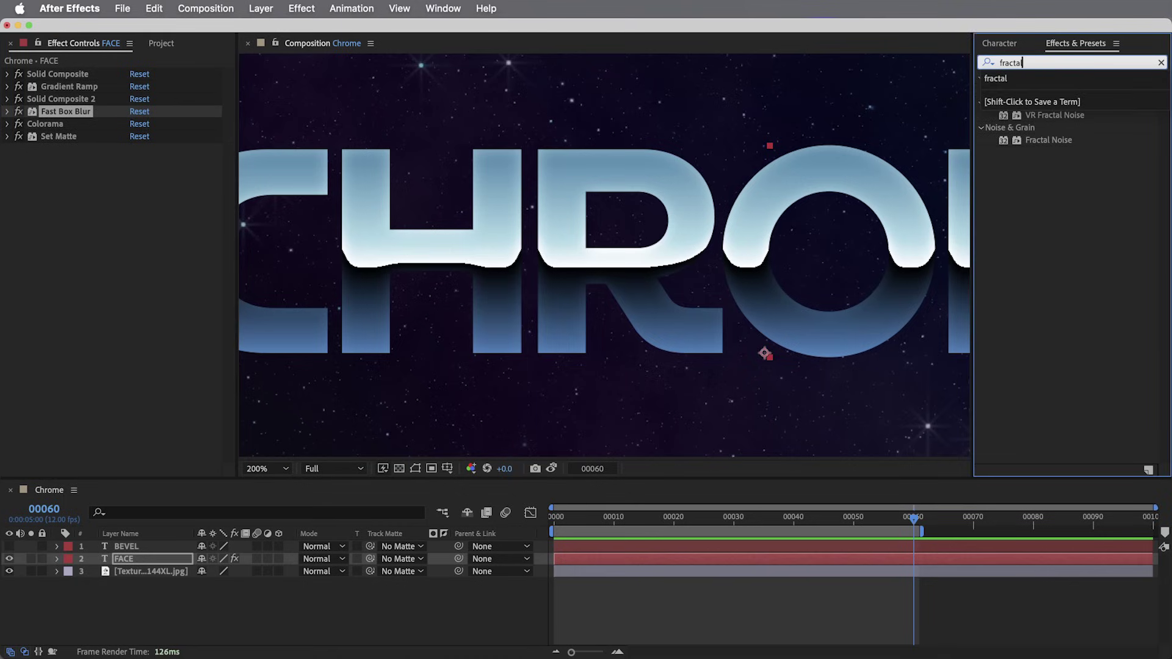
pyautogui.doubleClick(1058, 140)
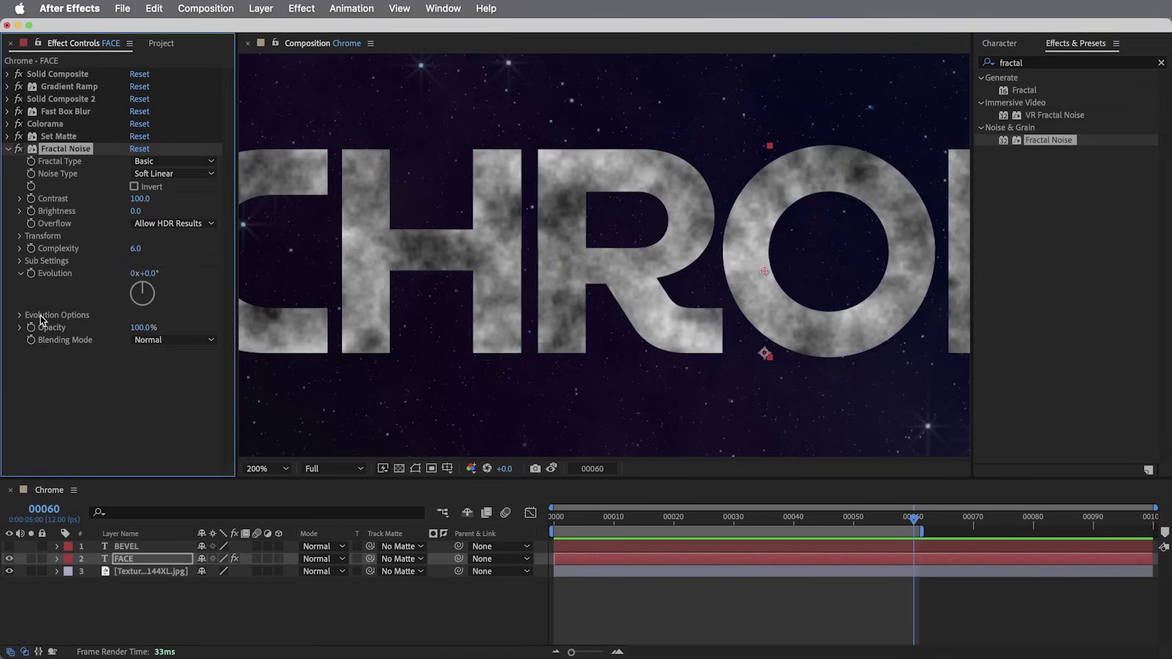
pyautogui.moveTo(61, 148); pyautogui.dragTo(71, 123)
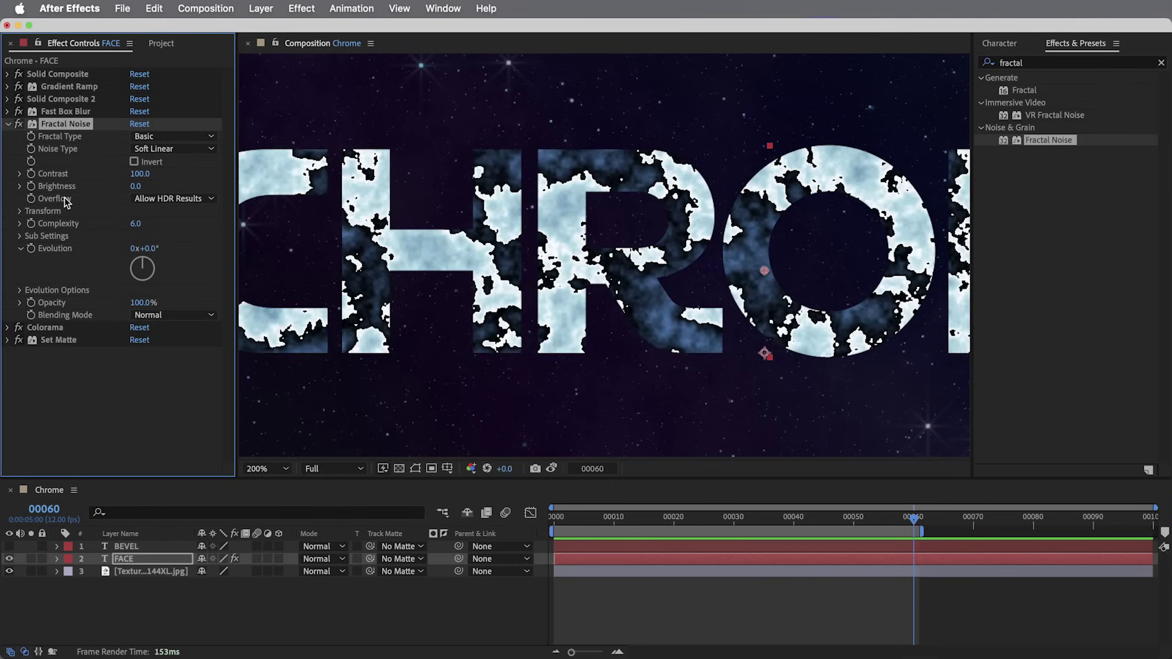
# Set the Fractal Noise blending mode to Soft Light with Complexity 2.
pyautogui.click(170, 316)
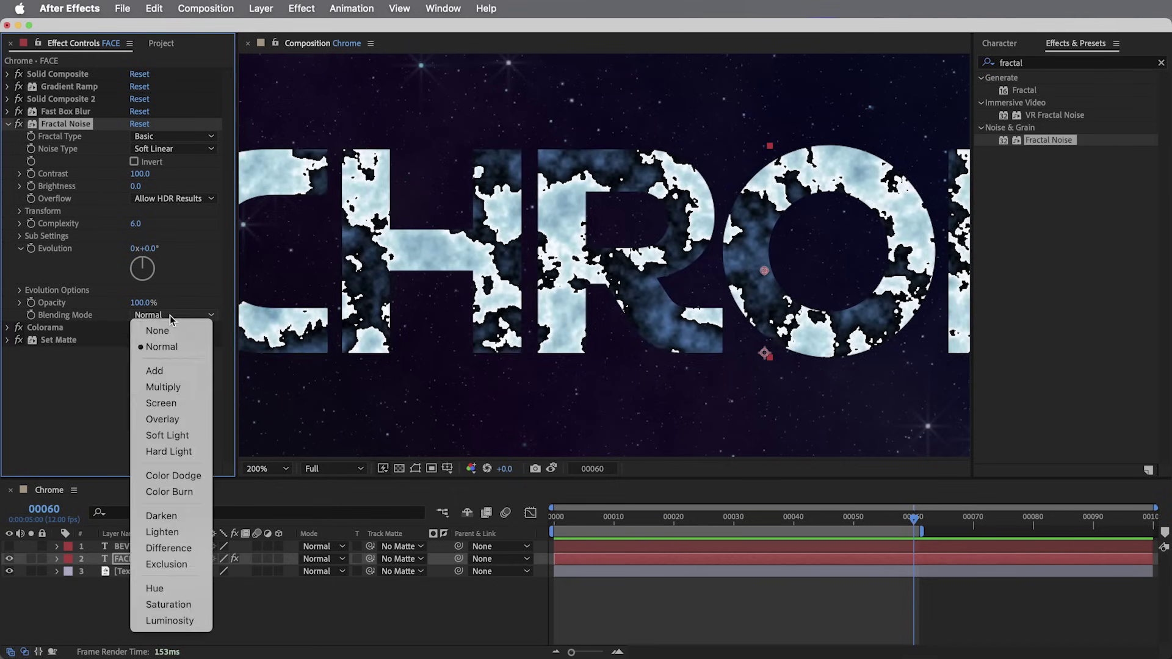
pyautogui.click(167, 435)
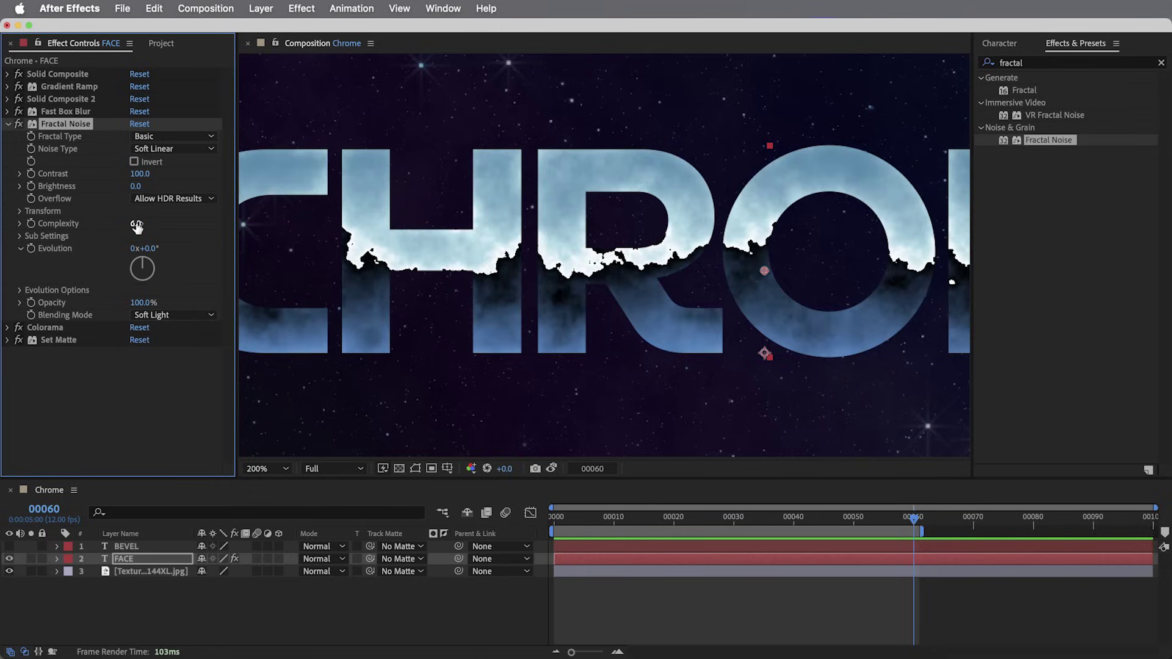
pyautogui.click(135, 223)
pyautogui.write('2')
pyautogui.press('Return')
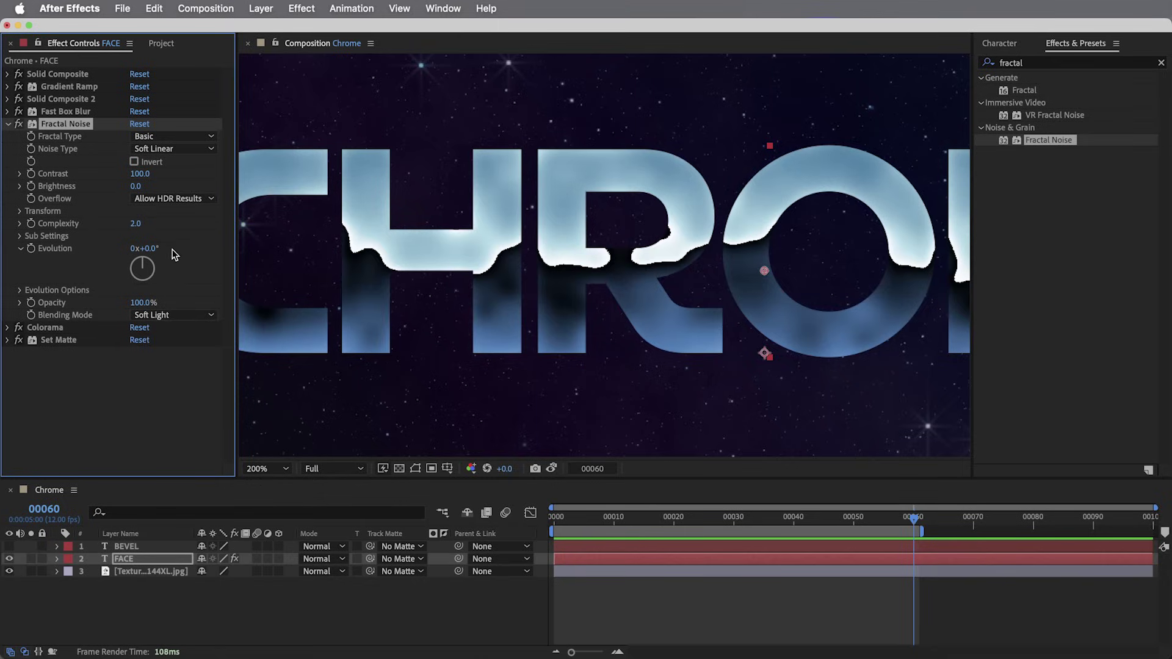
# Lower the noise opacity to 30%, fit the title in view, and compare with the noise toggled.
pyautogui.moveTo(147, 305); pyautogui.dragTo(89, 302)
pyautogui.click(267, 468)
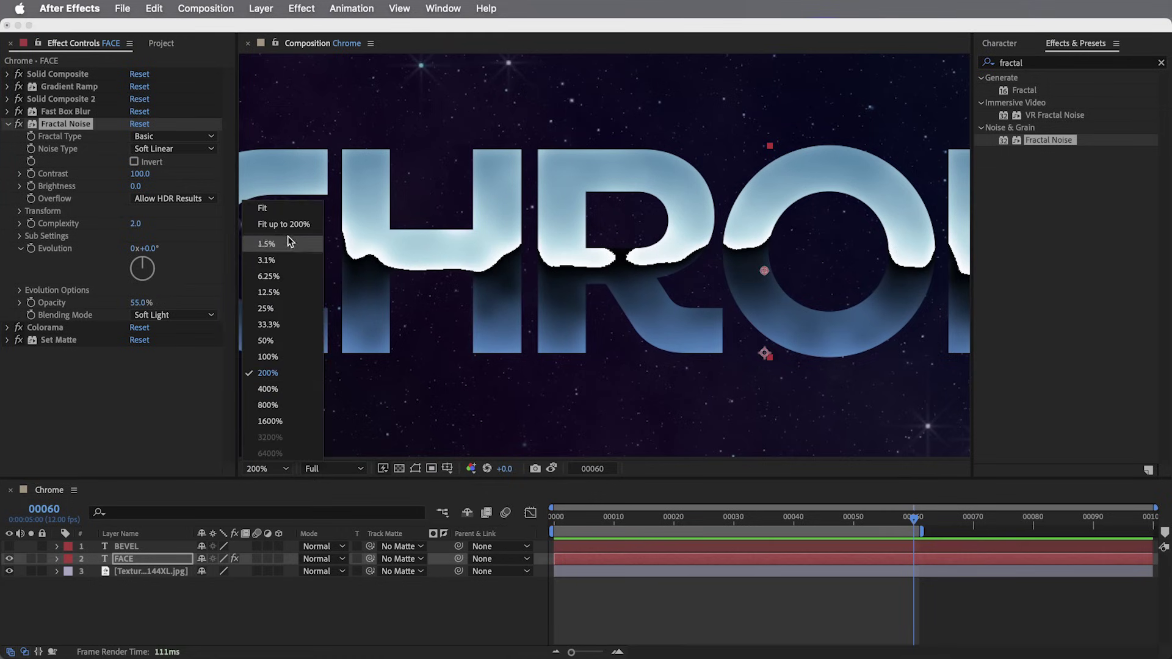
pyautogui.click(281, 224)
pyautogui.moveTo(147, 303); pyautogui.dragTo(116, 315)
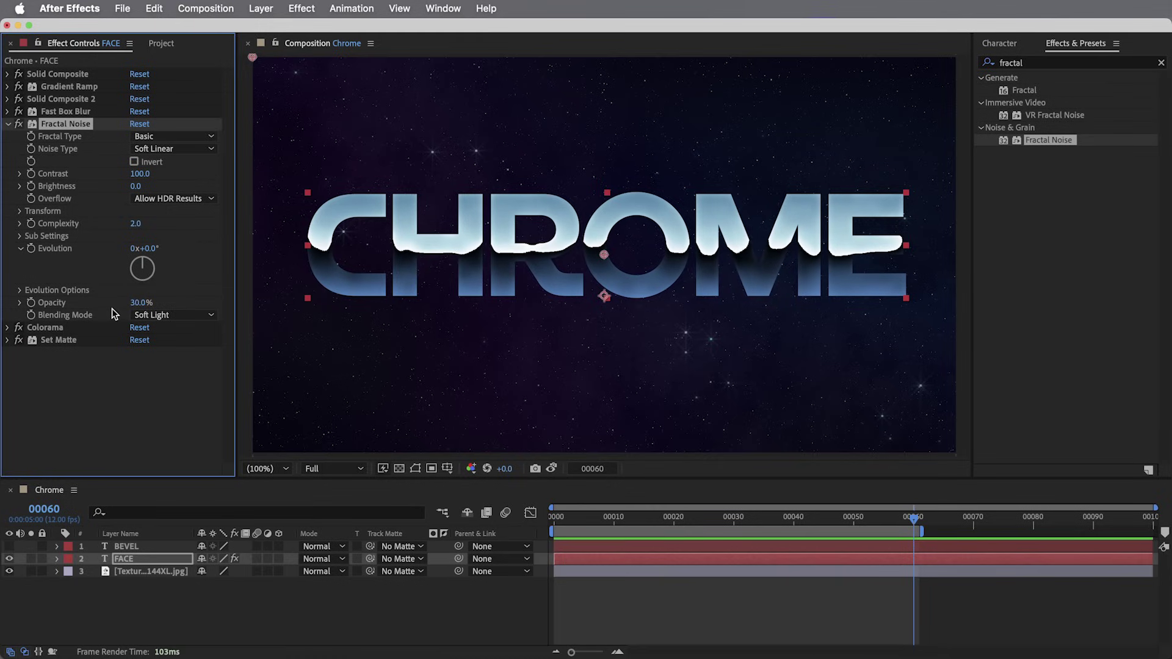
pyautogui.click(18, 124)
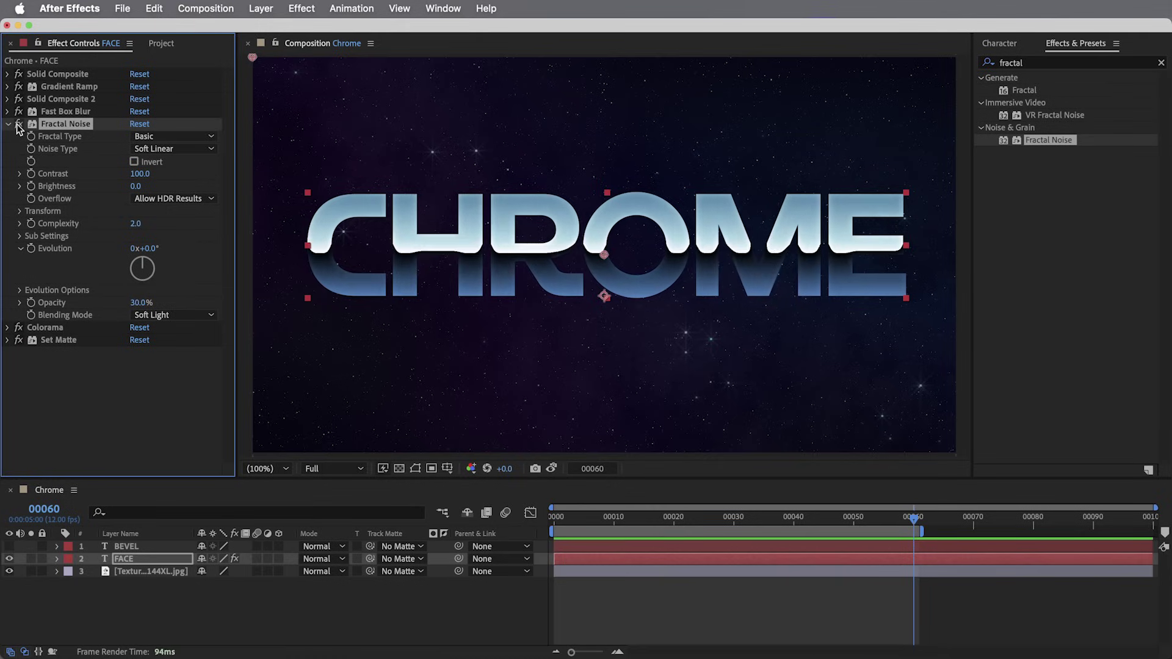
pyautogui.click(18, 124)
pyautogui.click(18, 124)
pyautogui.click(18, 124)
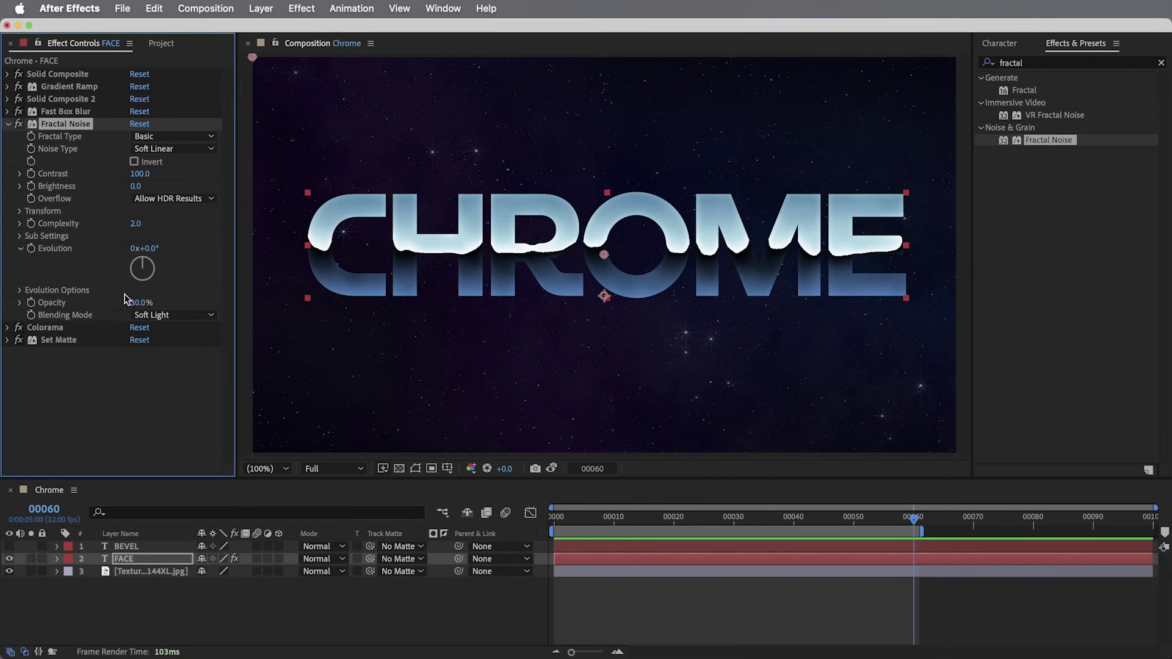
pyautogui.moveTo(145, 248); pyautogui.dragTo(193, 275)
pyautogui.press('super+z')
# Zoom in on the R and O edges, then expand Colorama and select an Output Cycle colour stop.
pyautogui.click(8, 125)
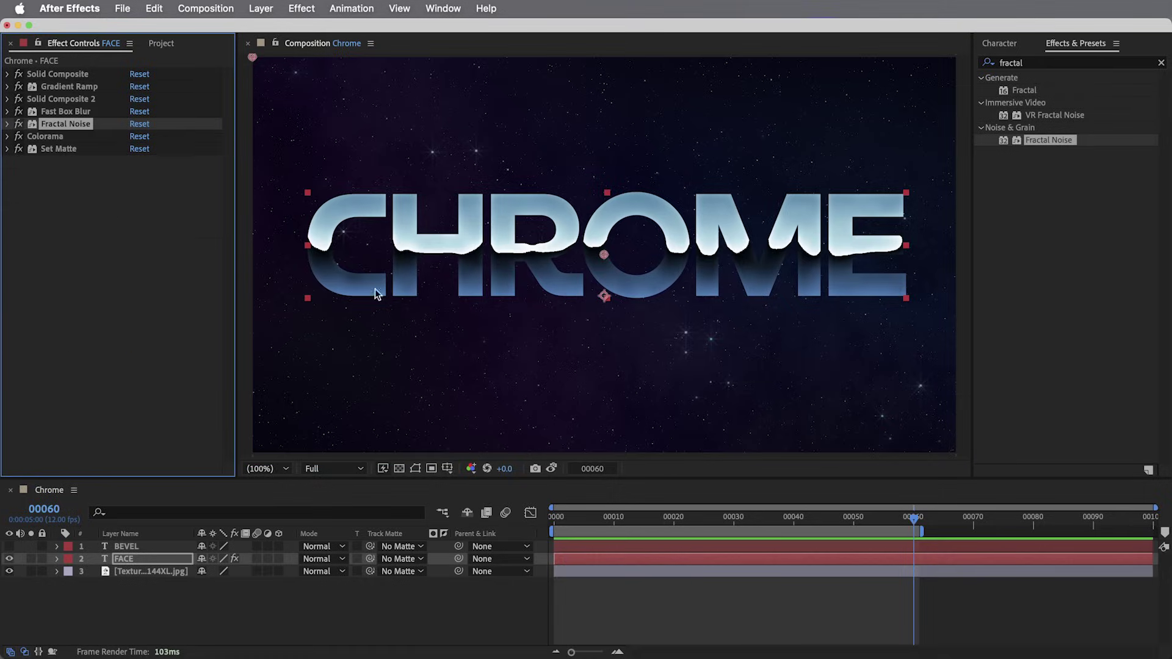
pyautogui.scroll(4, 641, 254)
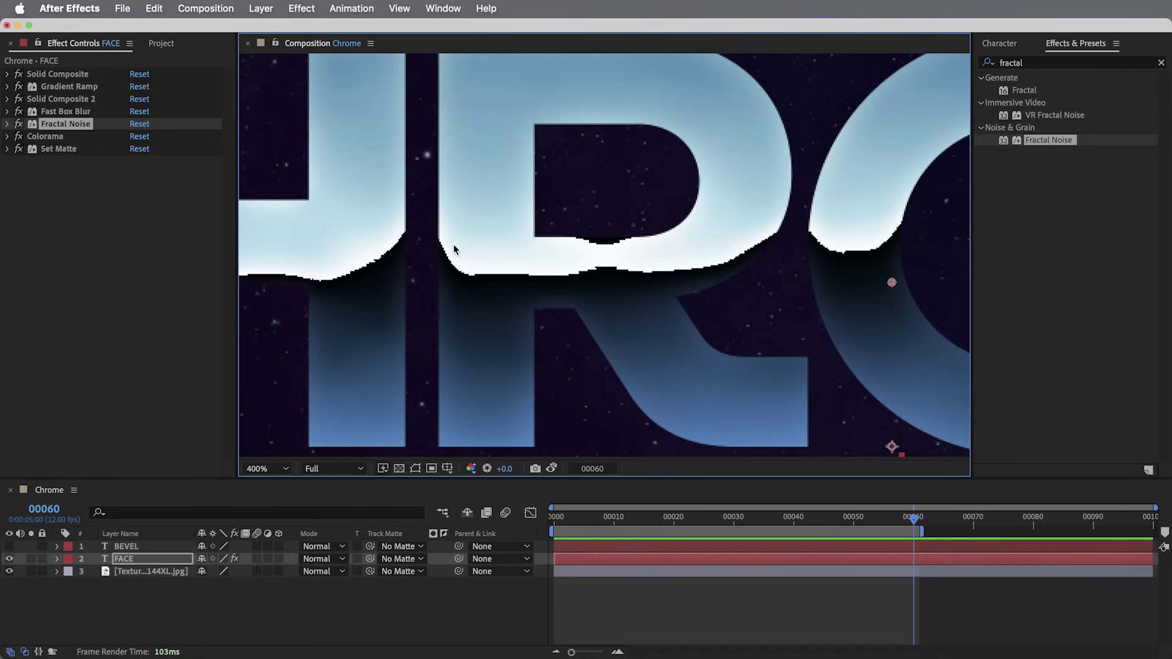
pyautogui.moveTo(470, 278); pyautogui.dragTo(353, 249)
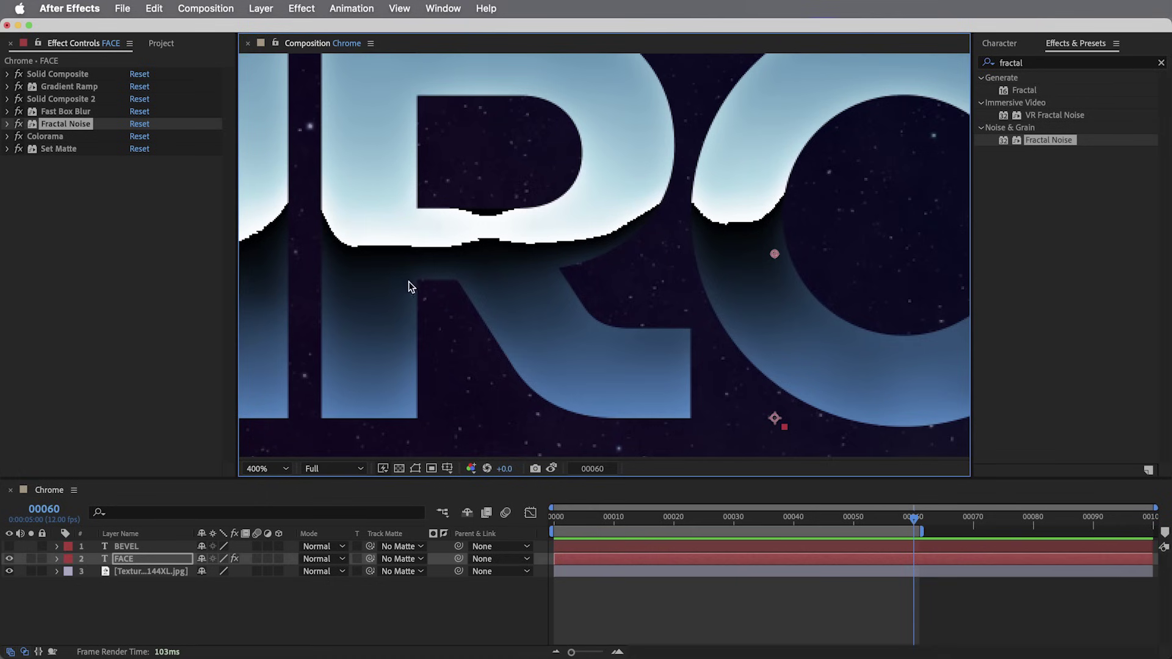
pyautogui.click(37, 137)
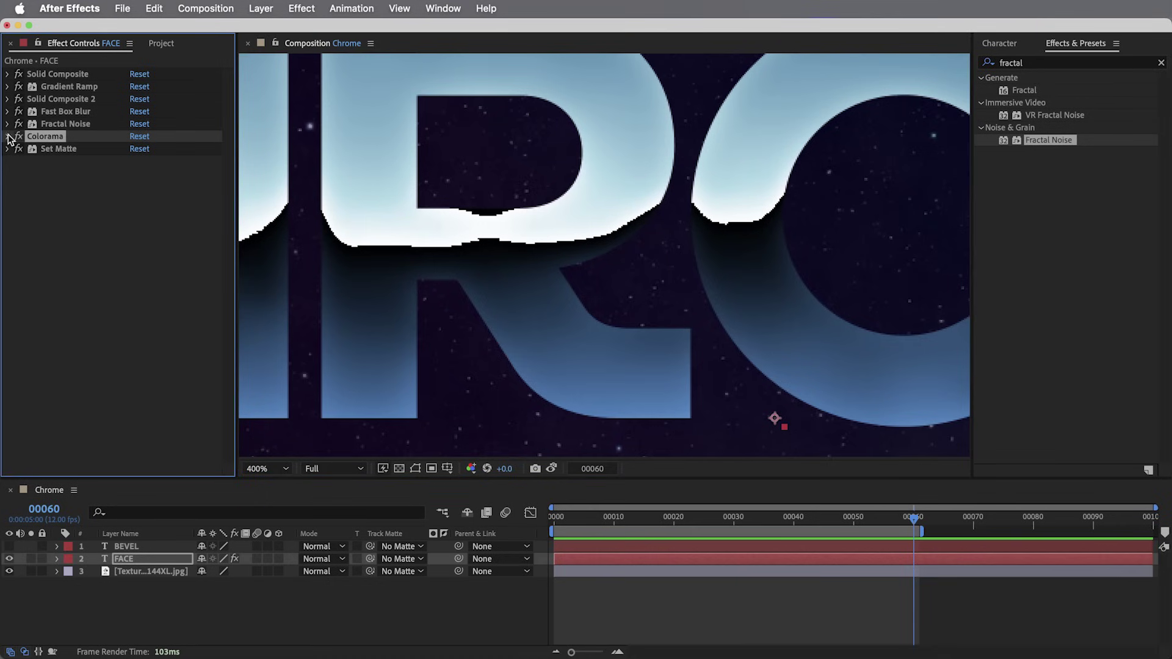
pyautogui.click(8, 136)
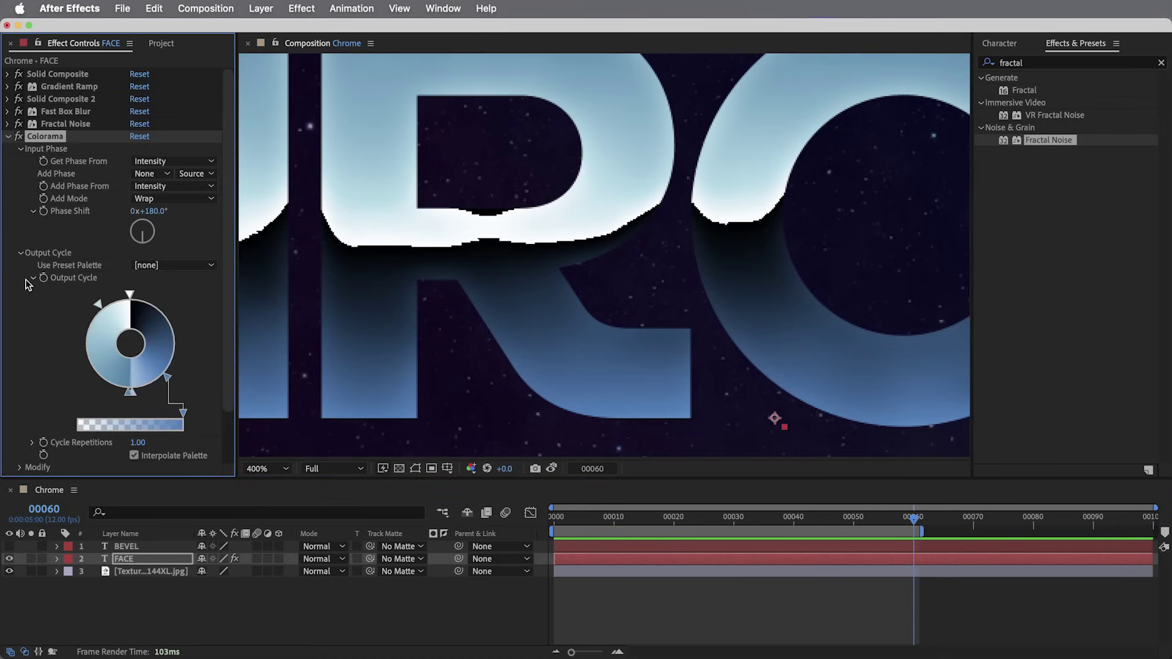
pyautogui.click(130, 296)
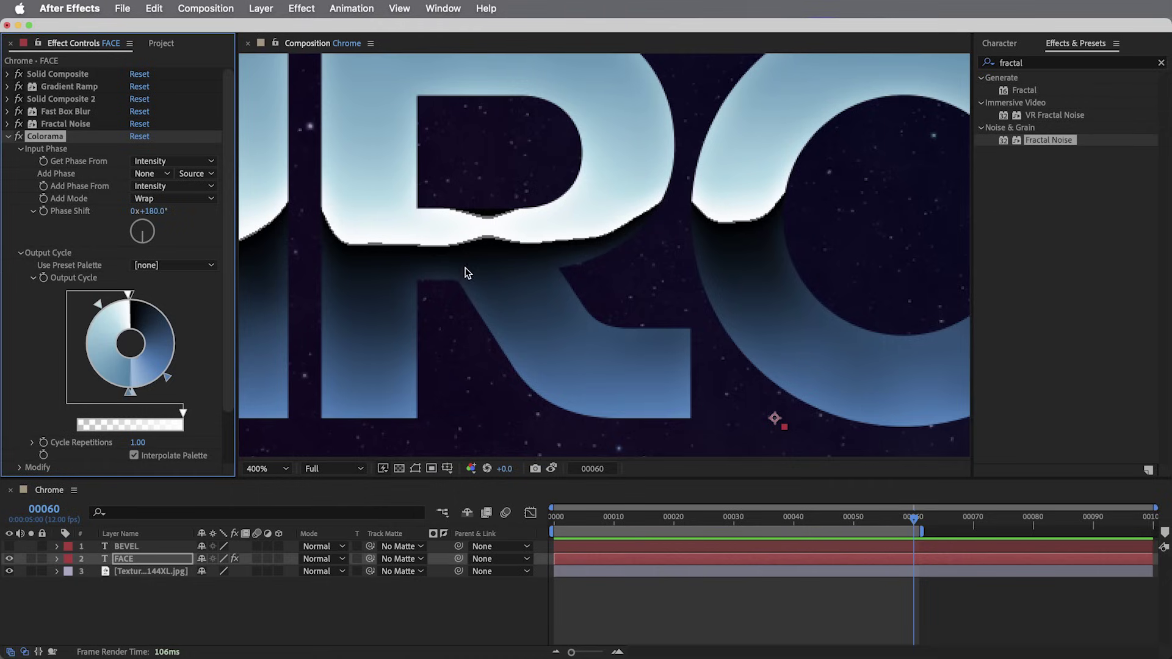
# In the Project panel, switch to 16 bpc for comparison, then back to 8 bpc.
pyautogui.click(163, 43)
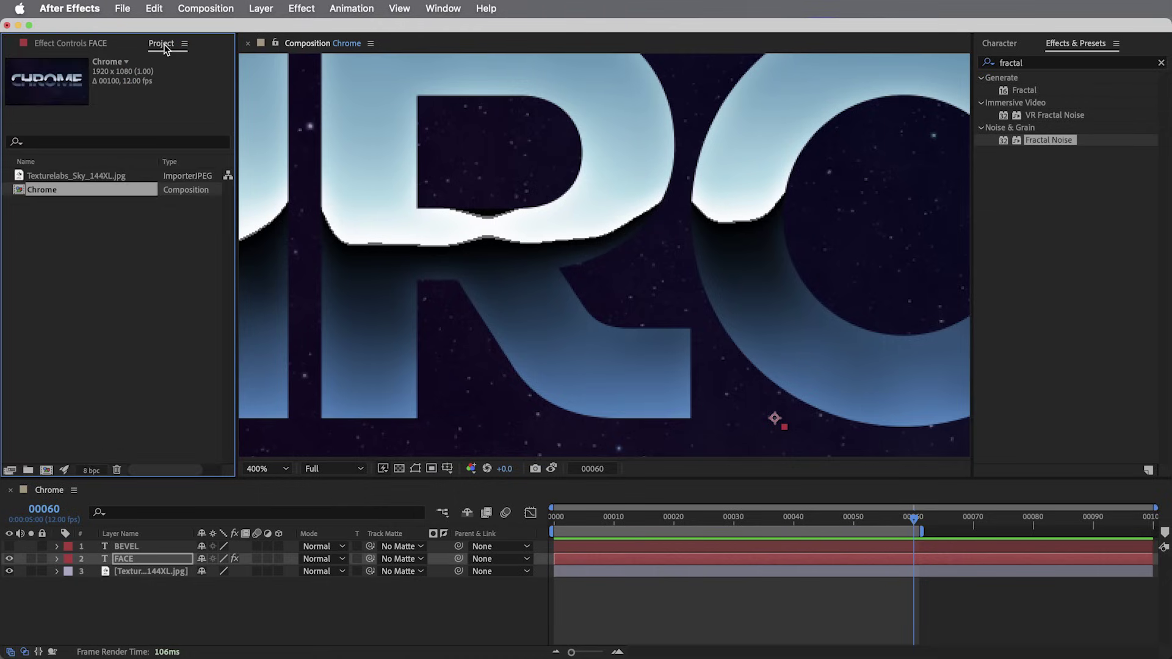
pyautogui.keyDown('alt'); pyautogui.click(91, 471); pyautogui.keyUp('alt')
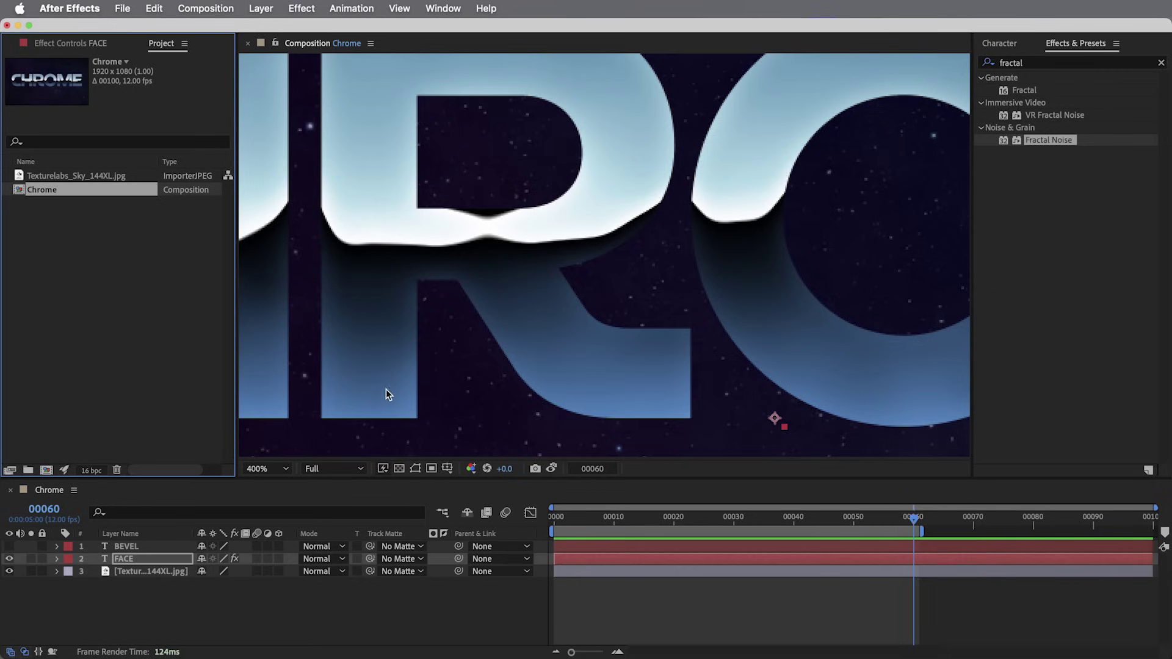
pyautogui.keyDown('alt'); pyautogui.click(91, 470); pyautogui.keyUp('alt')
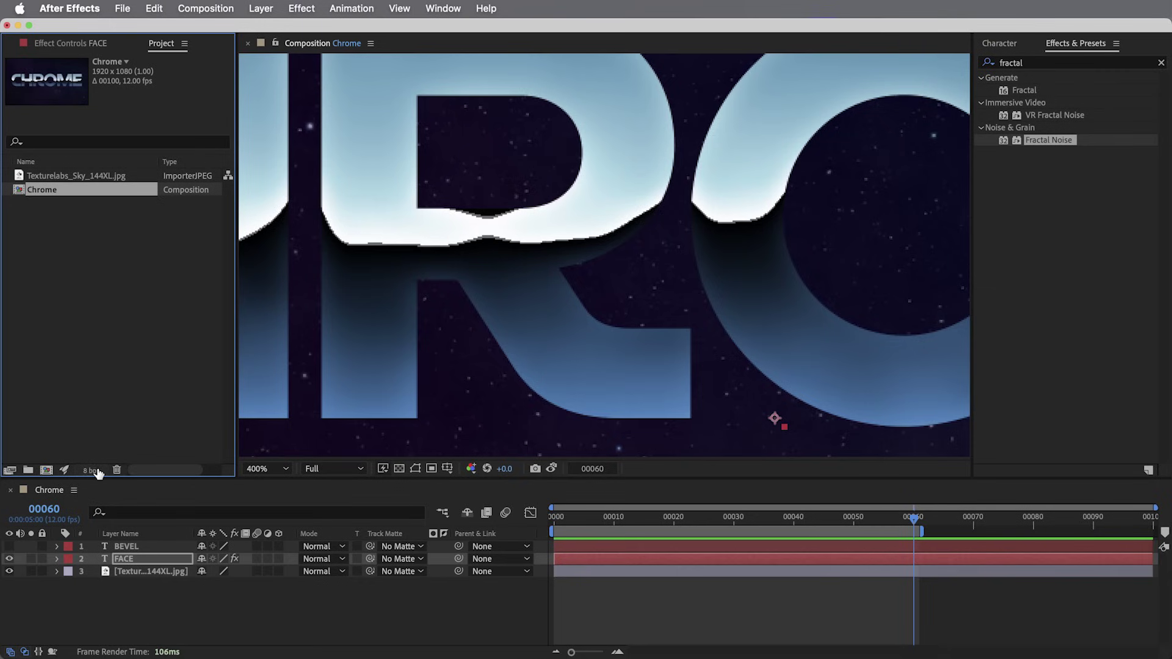
# Collapse FACE's Colorama and recentre the CHROME title in the viewer.
pyautogui.click(78, 43)
pyautogui.click(8, 136)
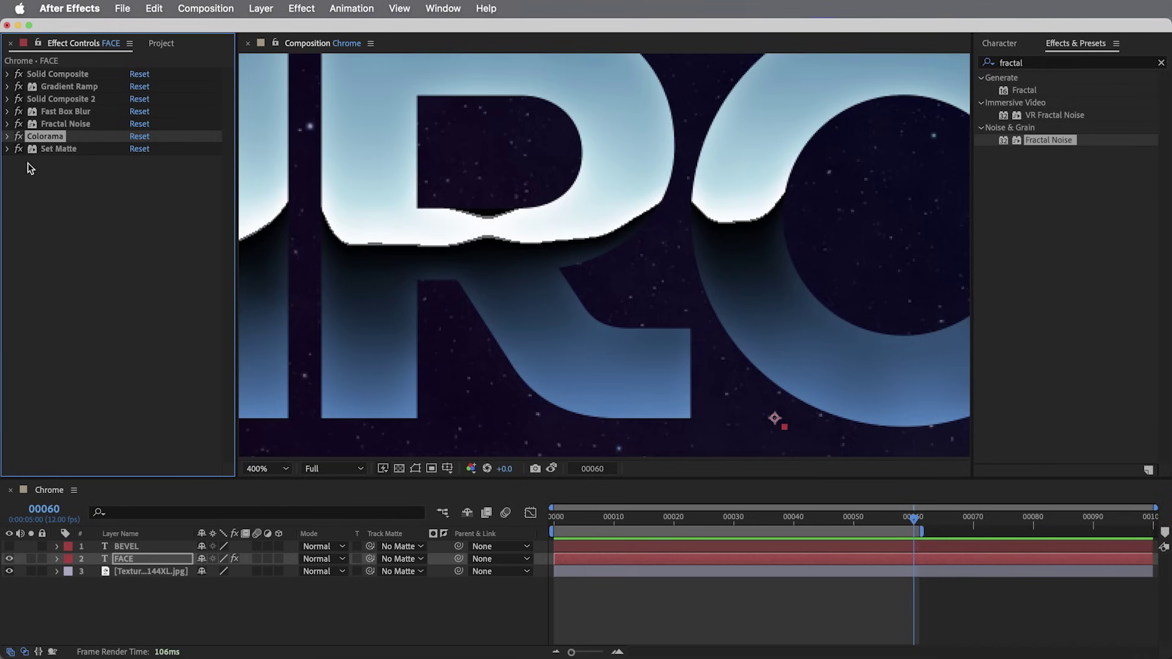
pyautogui.click(89, 190)
pyautogui.click(399, 228)
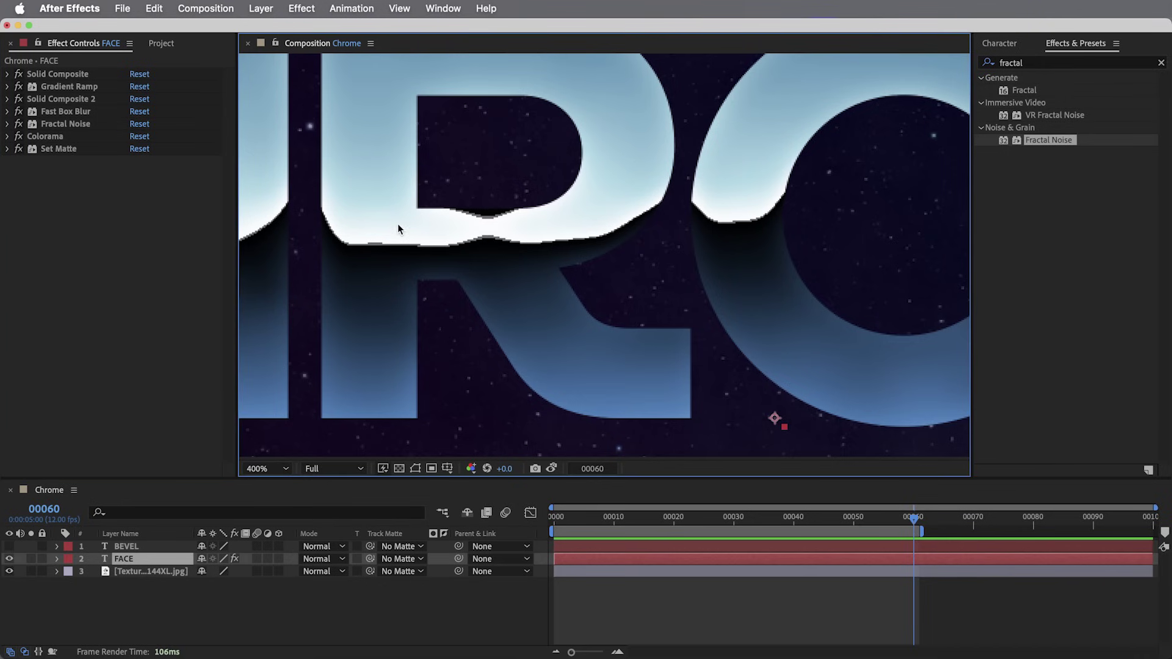
pyautogui.scroll(-4, 398, 224)
pyautogui.moveTo(539, 263); pyautogui.dragTo(516, 268)
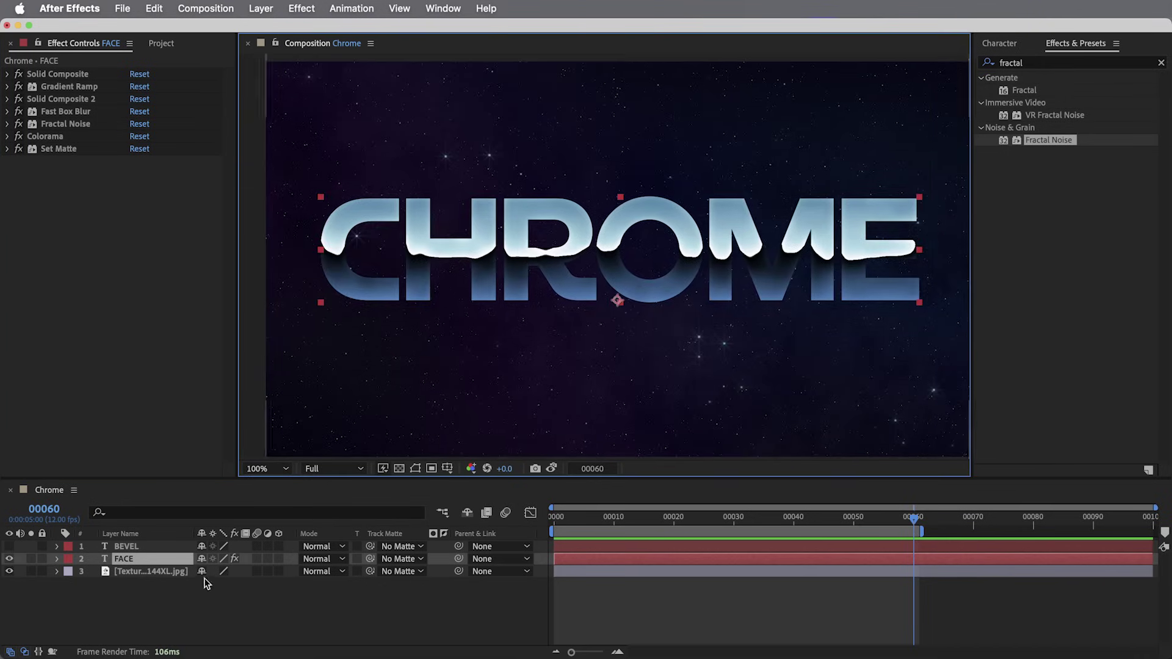
# Make the BEVEL layer visible and apply a Fill effect with colour FFFFFF.
pyautogui.click(130, 547)
pyautogui.click(9, 546)
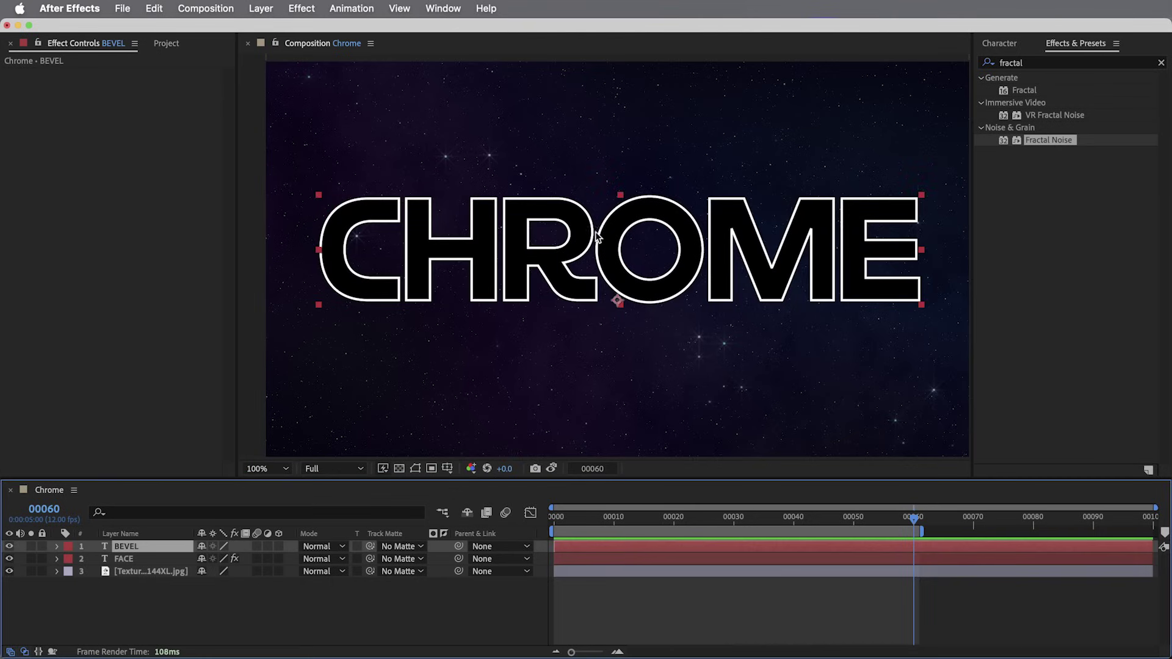
pyautogui.click(1032, 62)
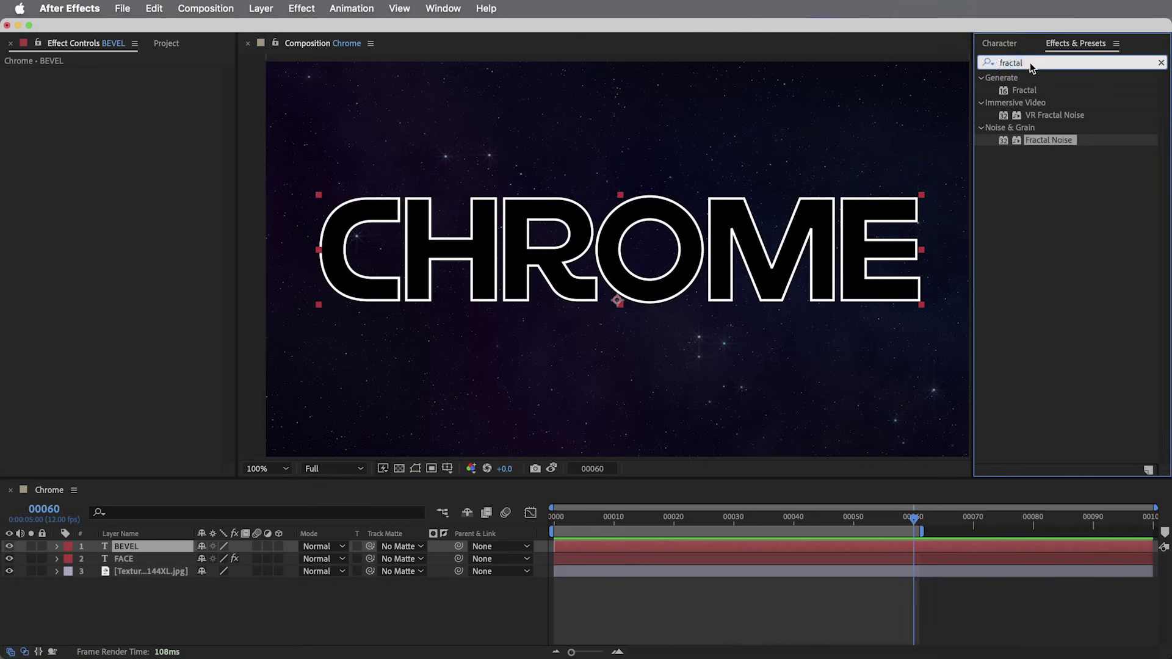
pyautogui.write('fill')
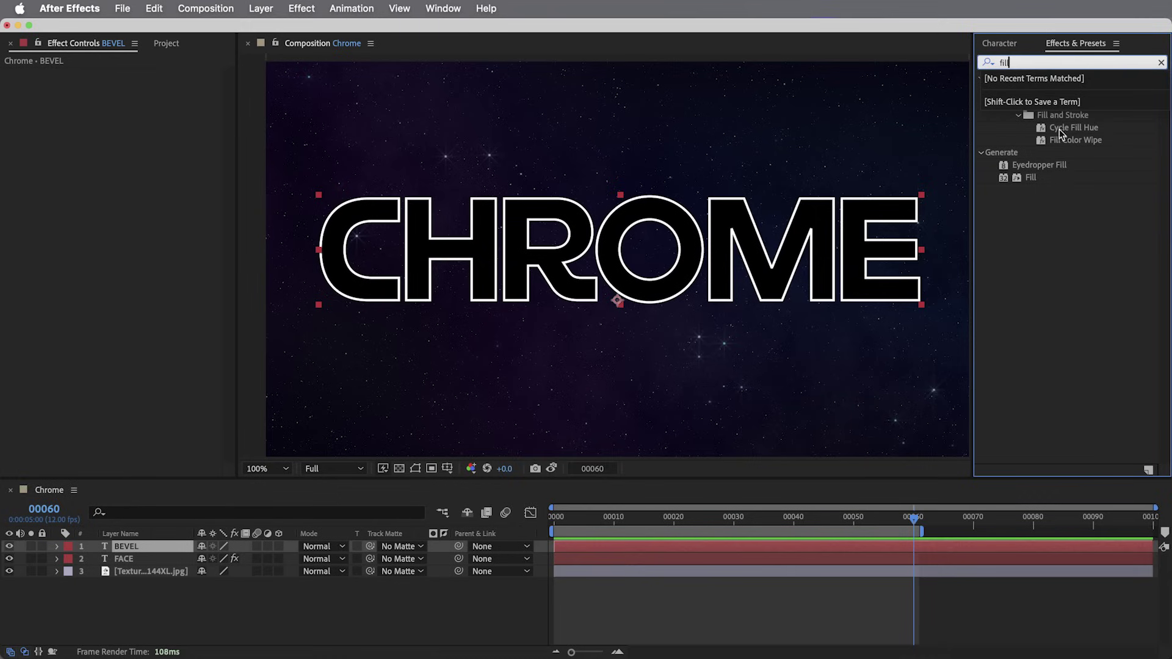
pyautogui.doubleClick(1034, 177)
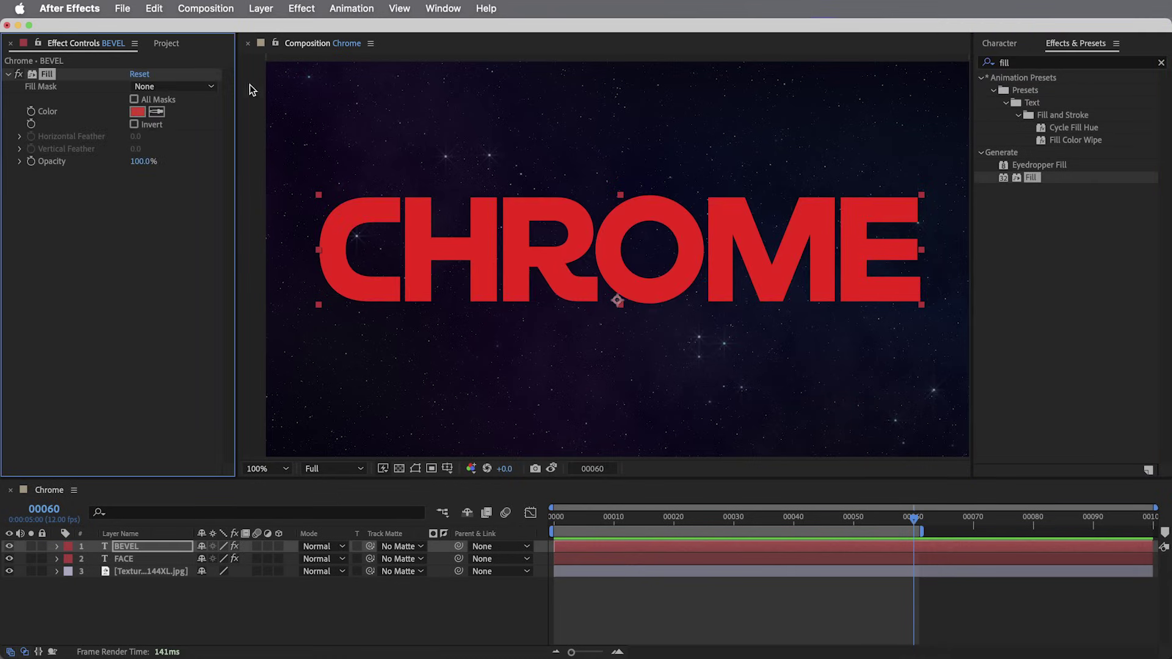
pyautogui.click(138, 112)
pyautogui.write('FFFFFF')
pyautogui.press('Return')
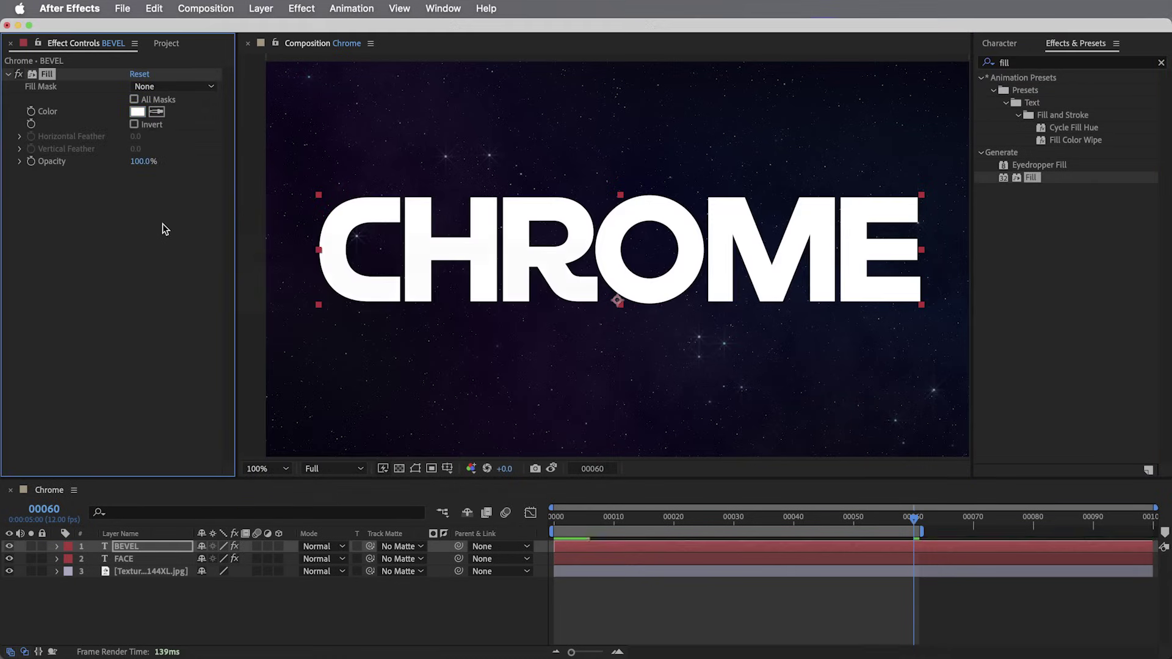
pyautogui.click(1023, 62)
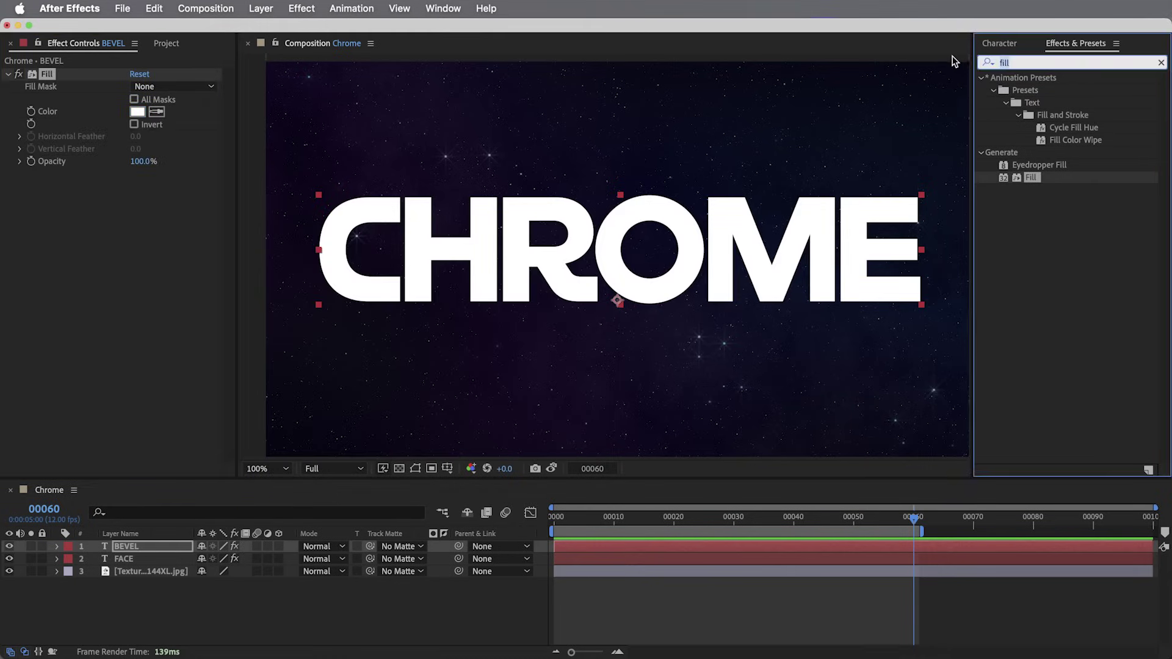
pyautogui.write('cc gla')
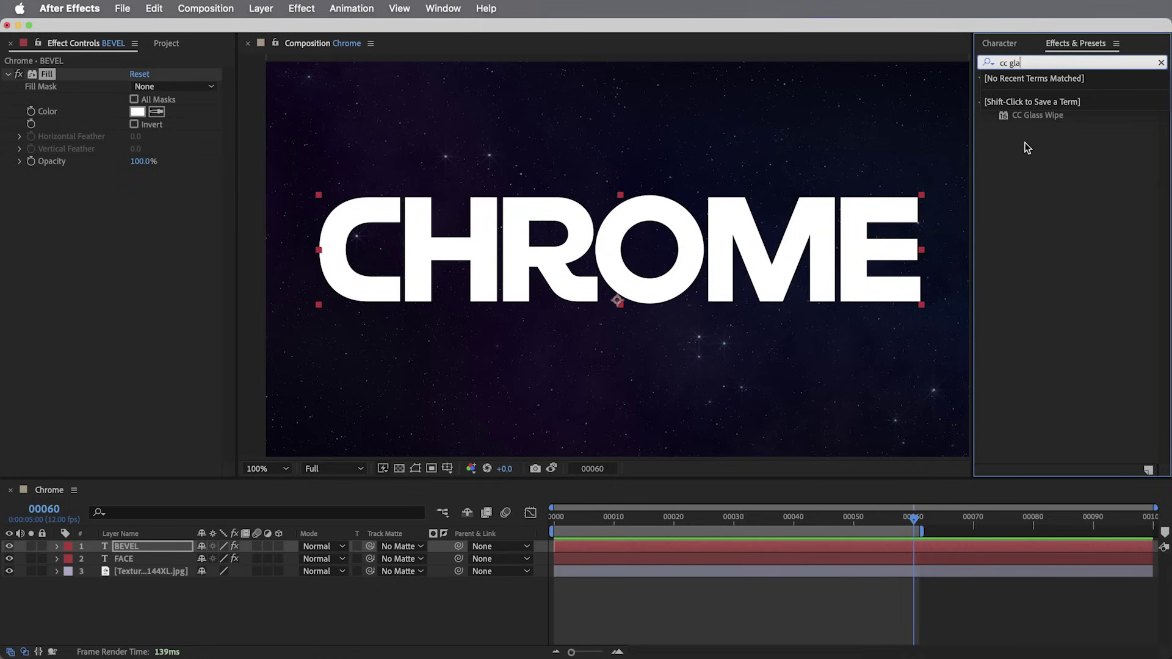
# Apply CC Glass to BEVEL with Displacement 0 and an Alpha bump map.
pyautogui.doubleClick(1035, 92)
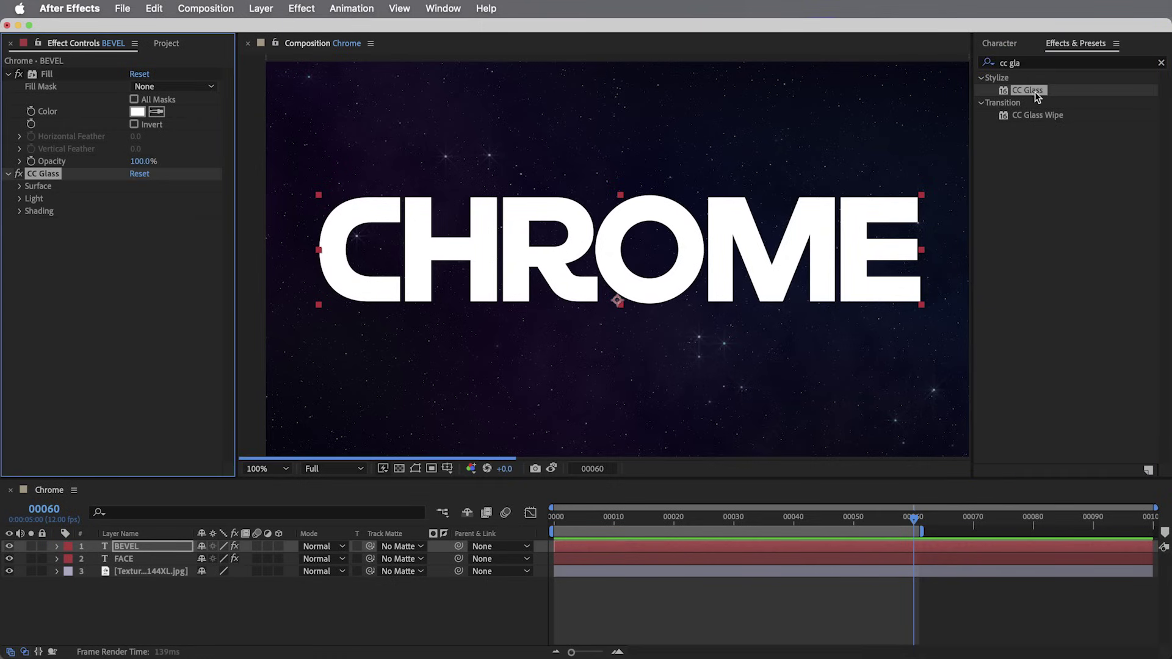
pyautogui.click(8, 74)
pyautogui.click(19, 124)
pyautogui.click(19, 111)
pyautogui.click(20, 99)
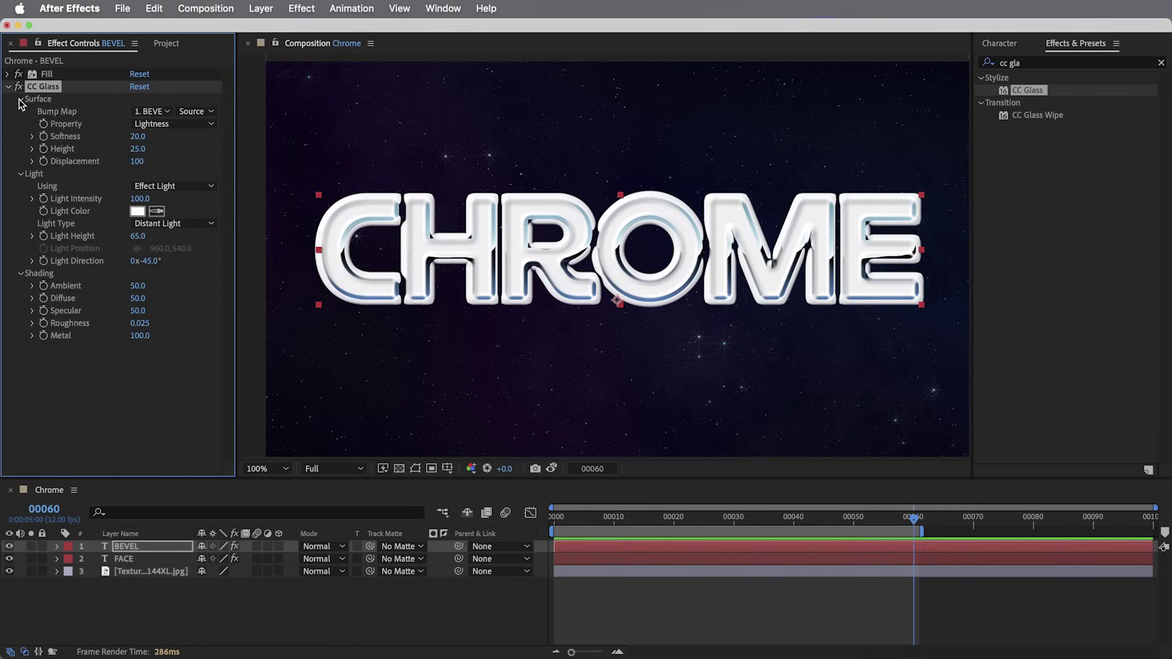
pyautogui.click(137, 161)
pyautogui.write('0')
pyautogui.press('Return')
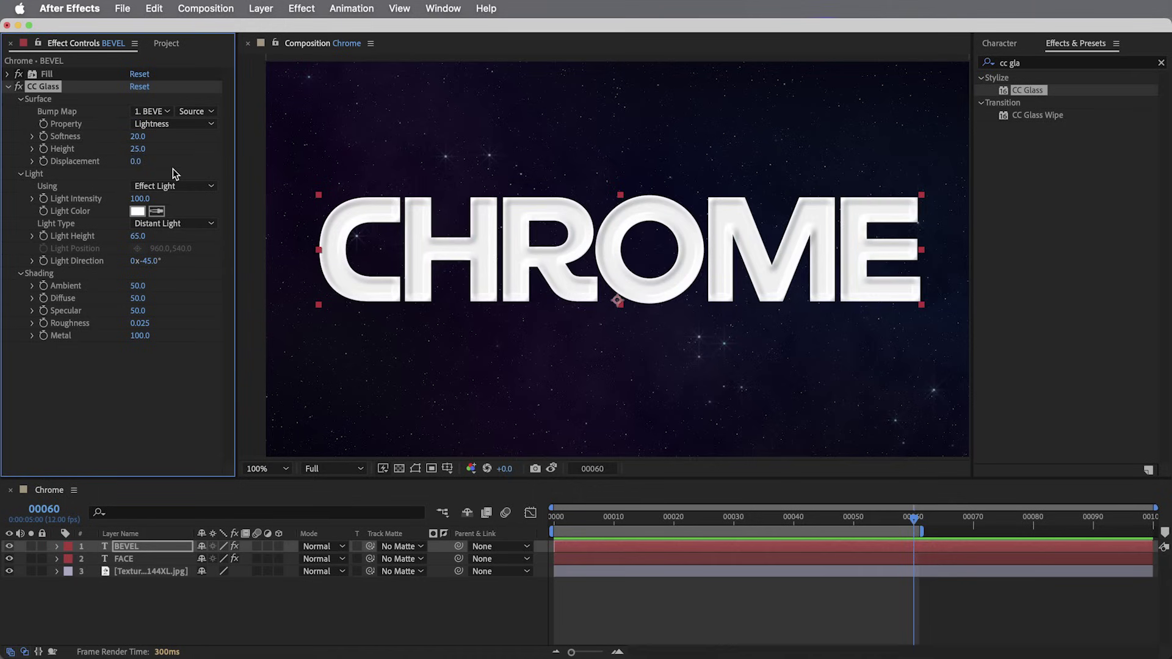
pyautogui.click(148, 125)
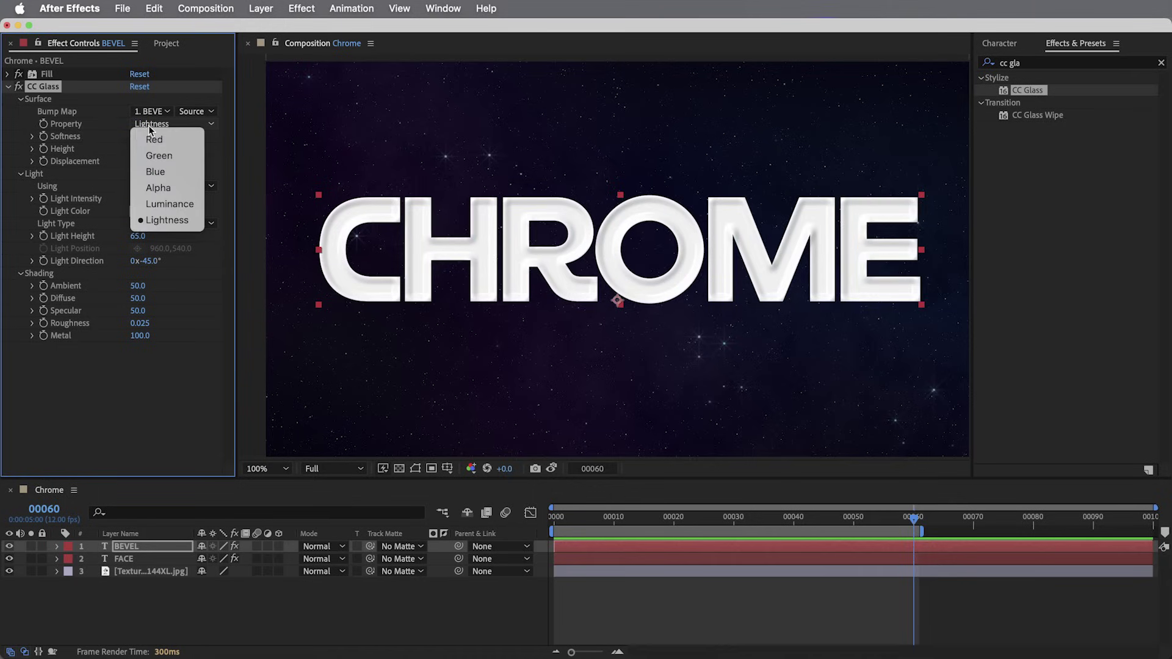
pyautogui.click(160, 188)
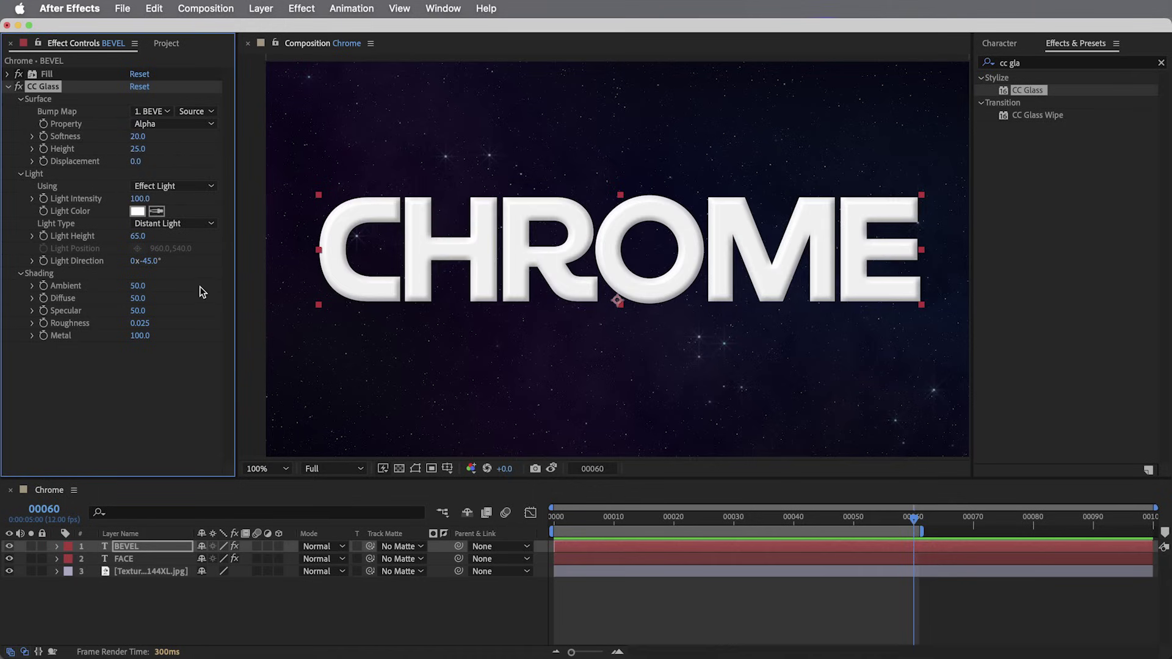
# Set CC Glass shading to Ambient 0, Diffuse 100 and Specular 0.
pyautogui.click(139, 285)
pyautogui.write('0')
pyautogui.press('Return')
pyautogui.write('100')
pyautogui.press('Return')
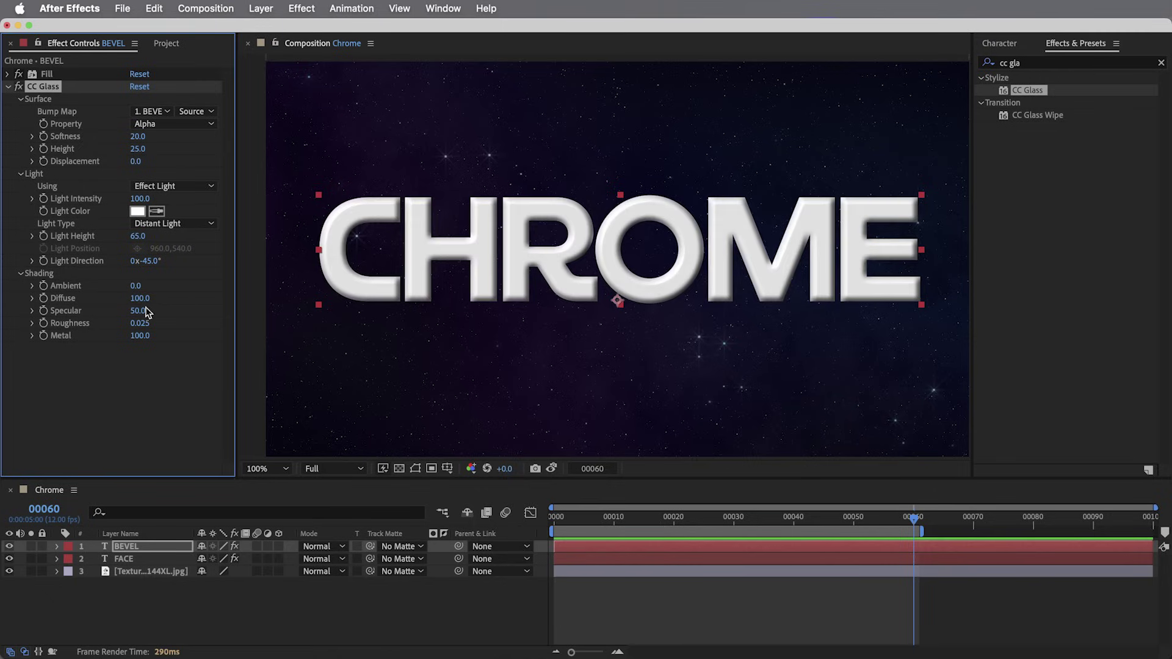
pyautogui.click(139, 311)
pyautogui.write('0')
pyautogui.press('Return')
# Switch CC Glass to a Point Light at Half preview, positioned at 948,130 above the lettering.
pyautogui.click(174, 226)
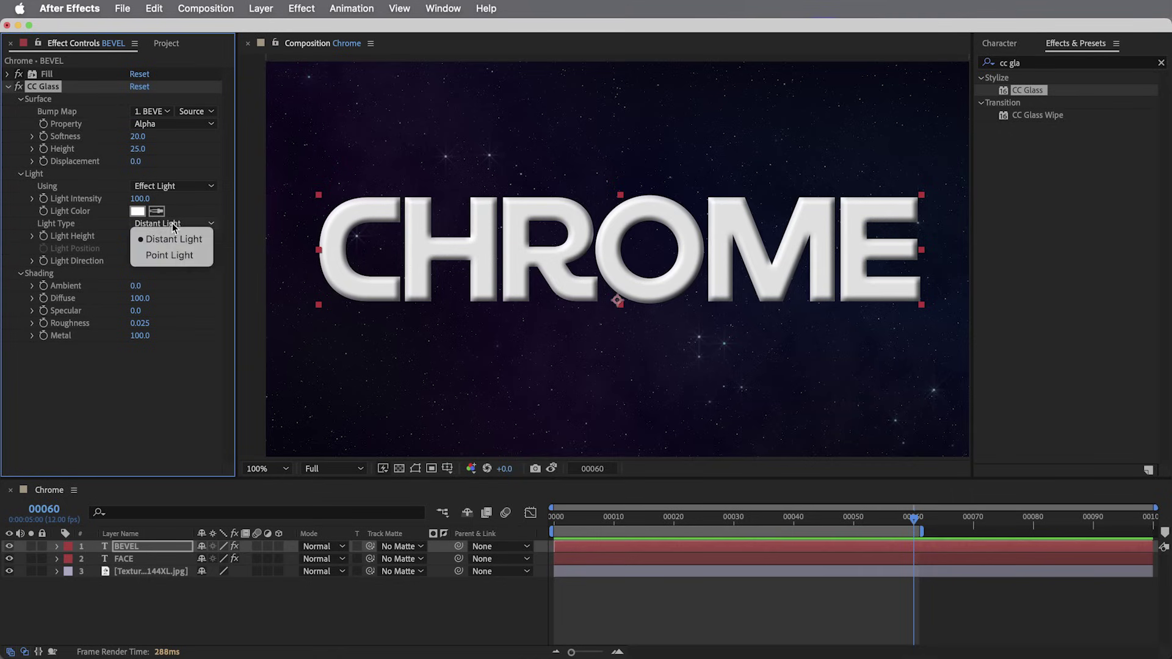
pyautogui.click(169, 256)
pyautogui.click(335, 470)
pyautogui.click(346, 527)
pyautogui.moveTo(620, 261); pyautogui.dragTo(615, 111)
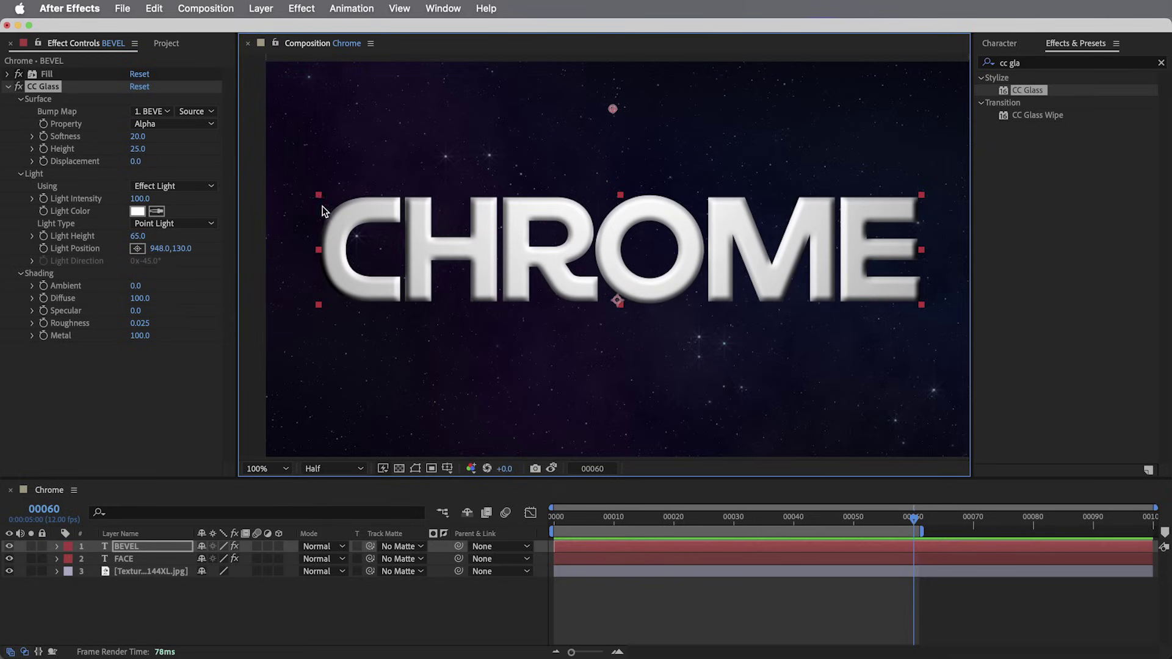
pyautogui.click(8, 86)
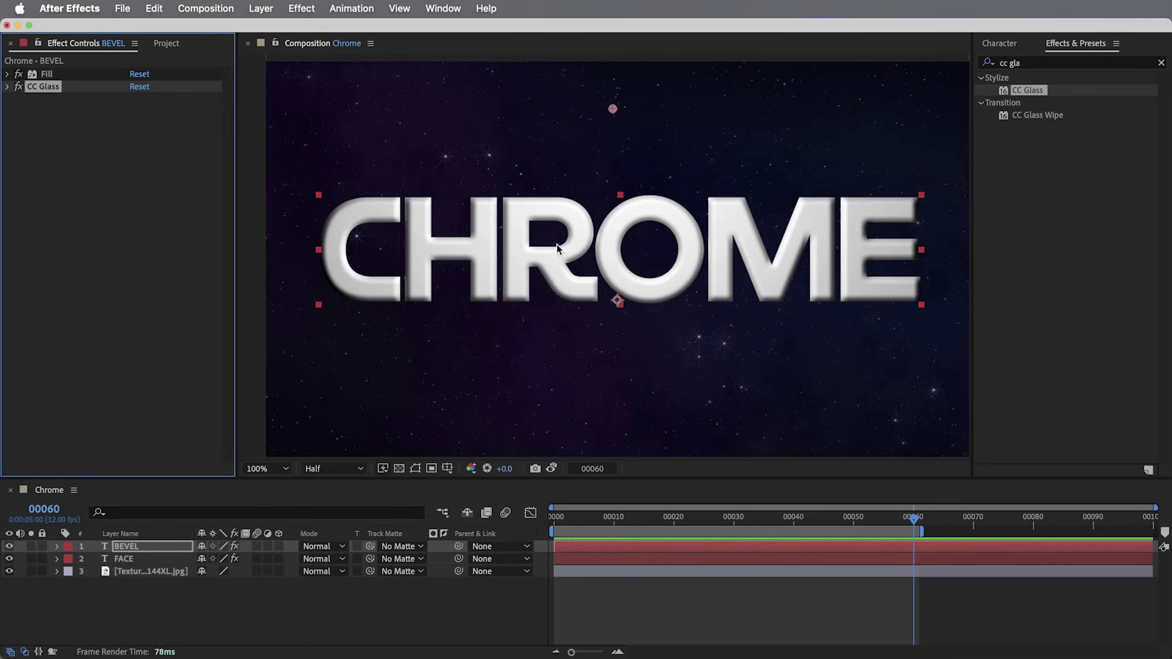
# Apply an Invert effect to BEVEL, then select the FACE layer.
pyautogui.click(1045, 62)
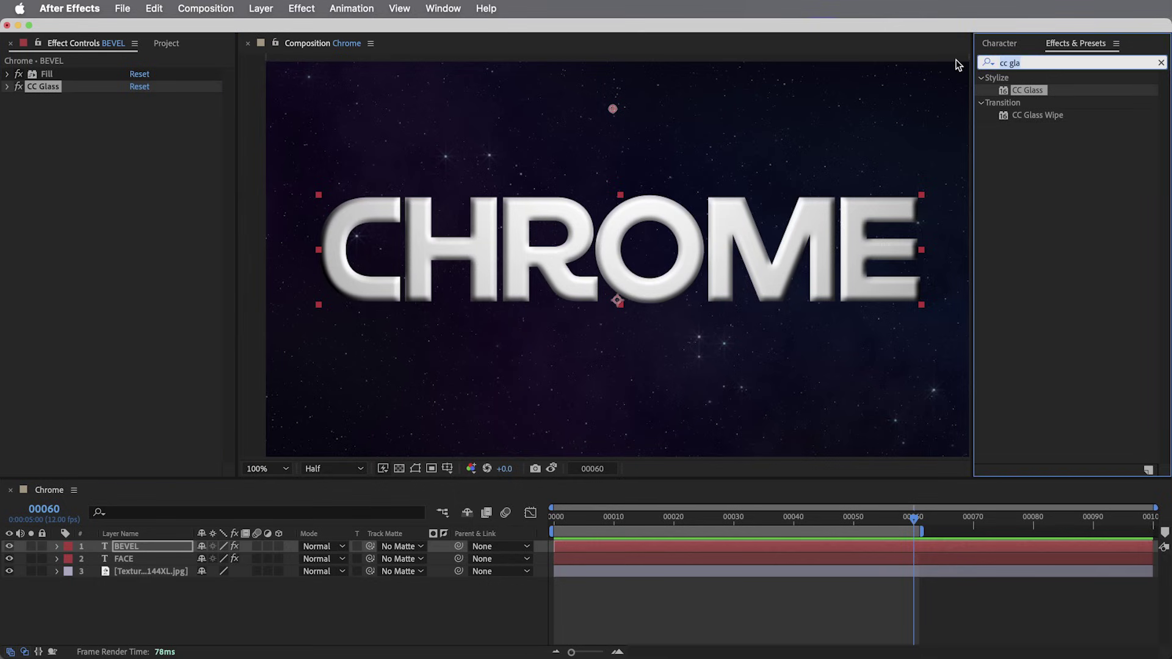
pyautogui.press('BackSpace')
pyautogui.write('inver')
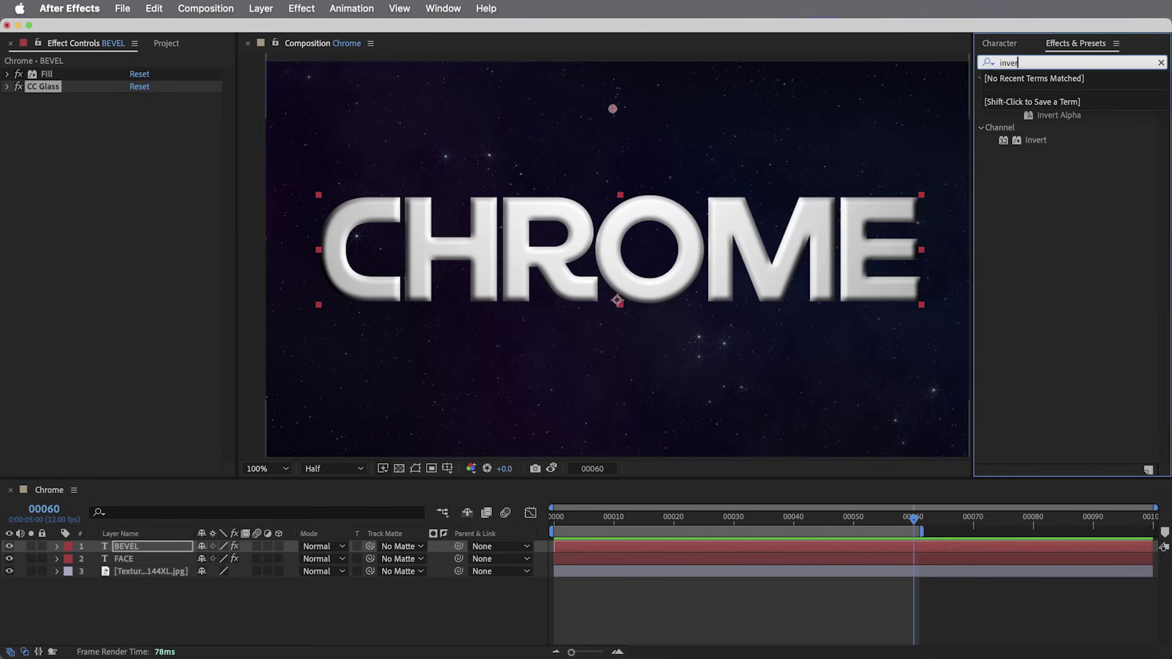
pyautogui.doubleClick(1042, 144)
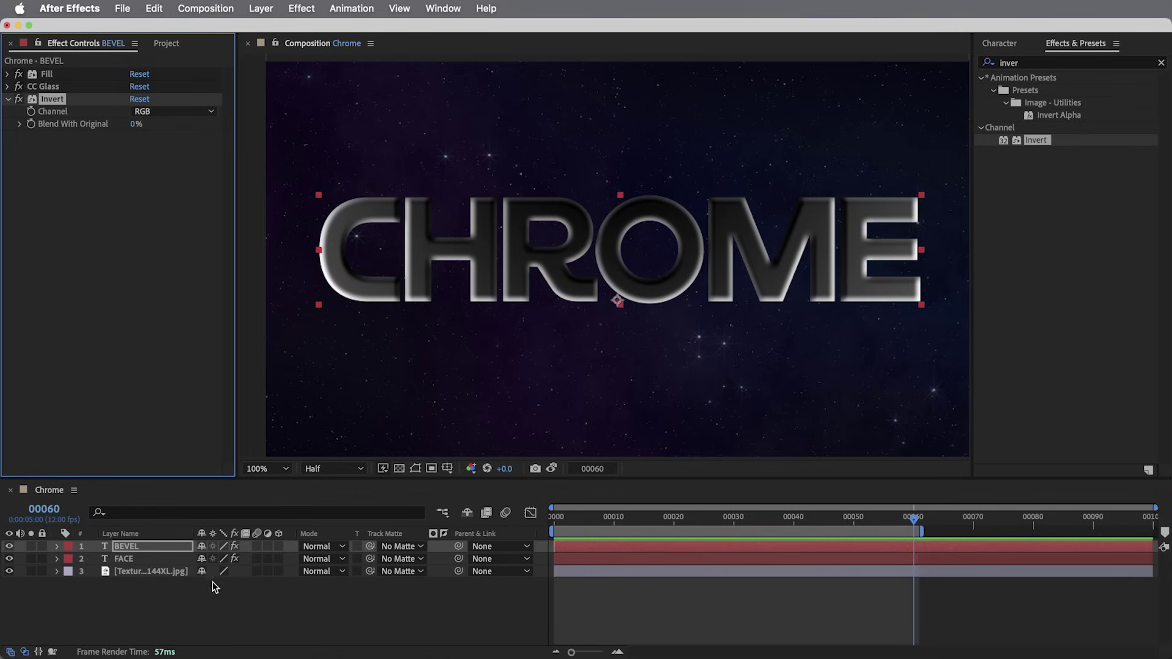
pyautogui.click(135, 560)
# Copy FACE's Colorama effect and paste it onto the BEVEL layer.
pyautogui.press('e')
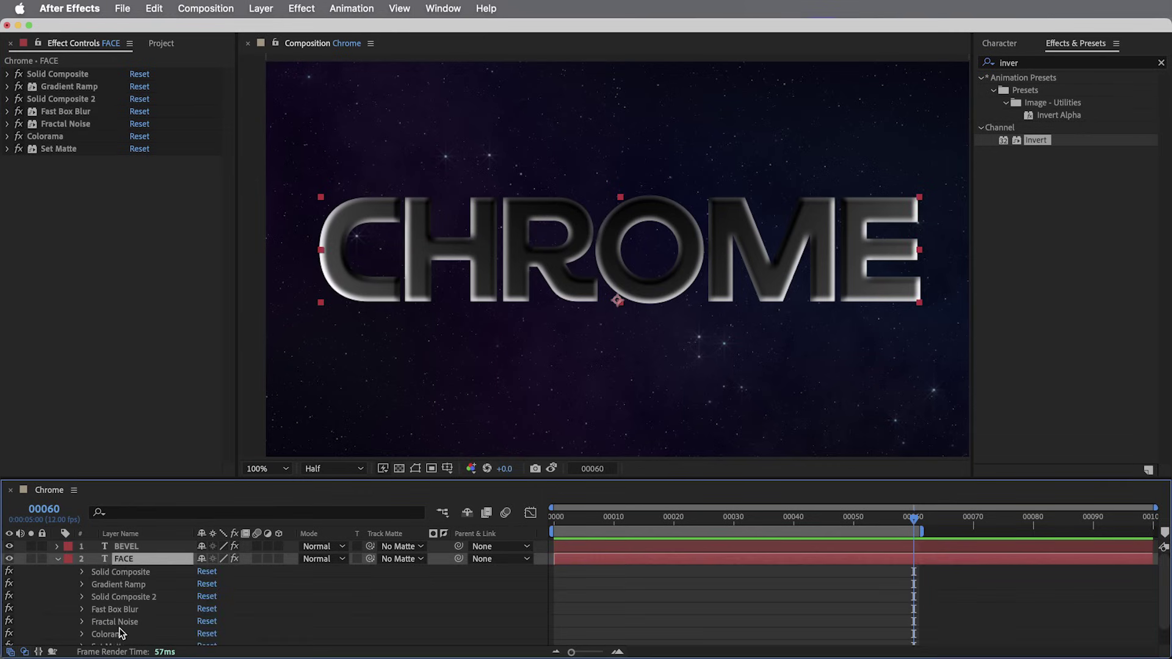
pyautogui.click(120, 635)
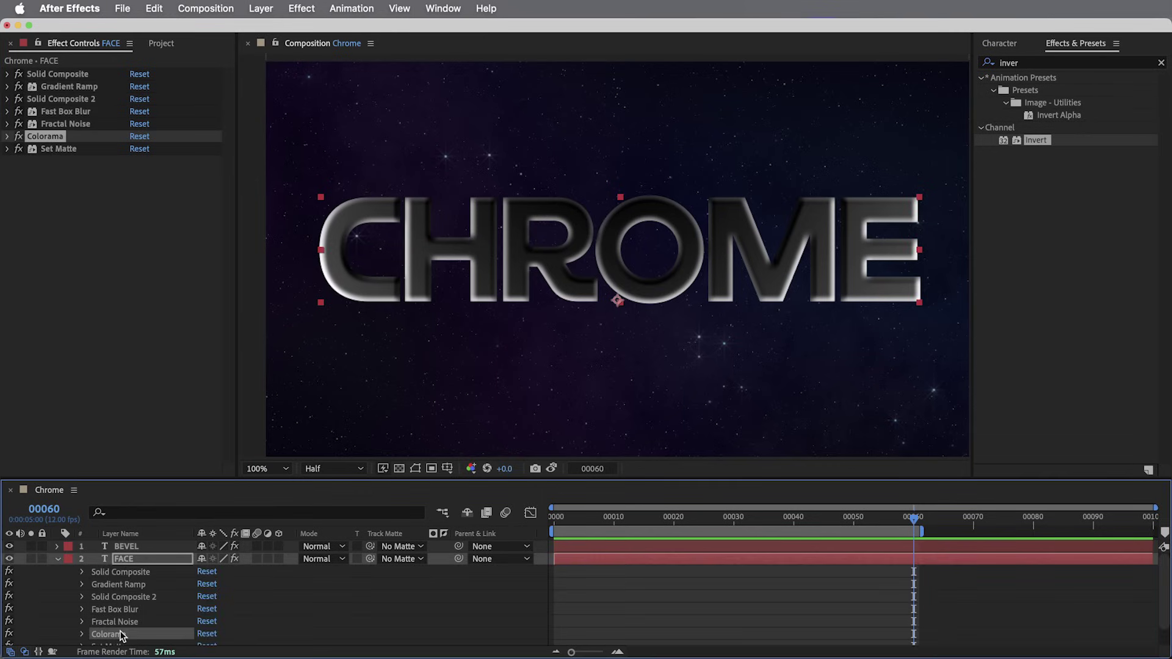
pyautogui.click(133, 548)
pyautogui.press('super+v')
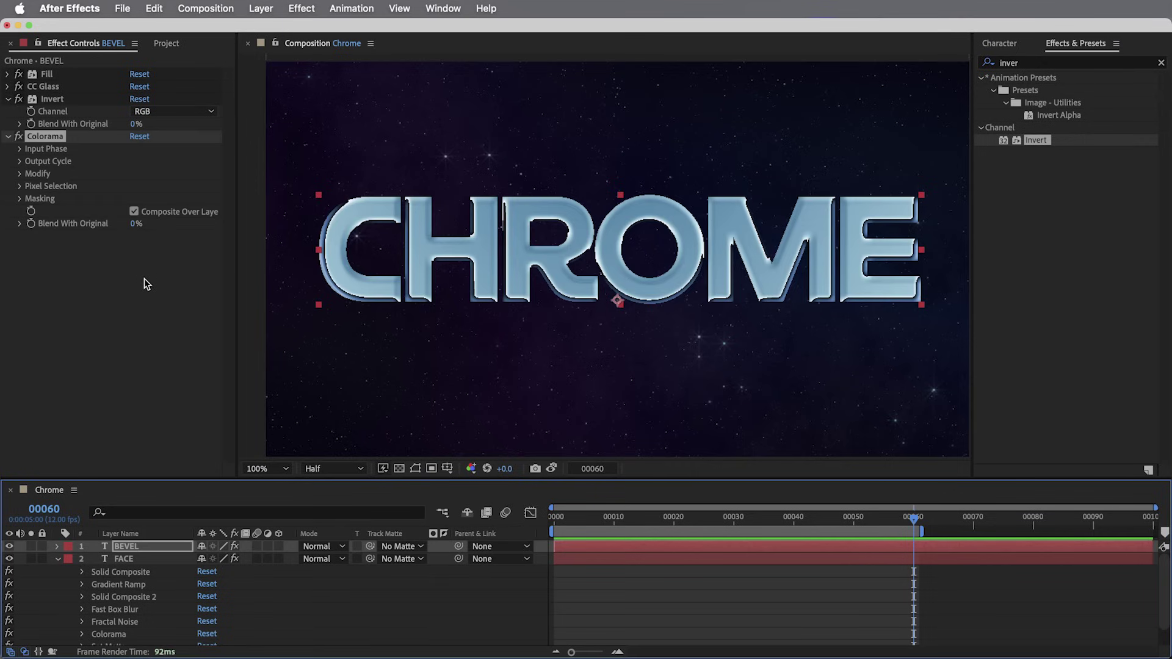
pyautogui.click(8, 100)
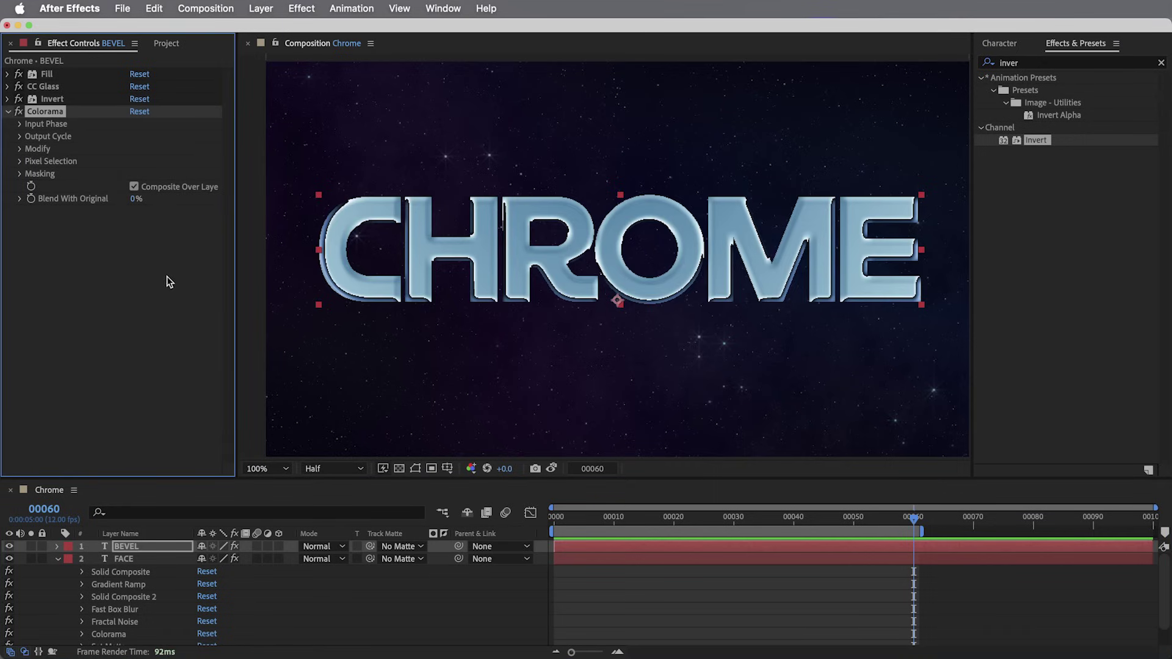
# Return preview to Full and set BEVEL's Colorama to 2 cycle repetitions, 90° phase shift.
pyautogui.click(334, 471)
pyautogui.click(335, 505)
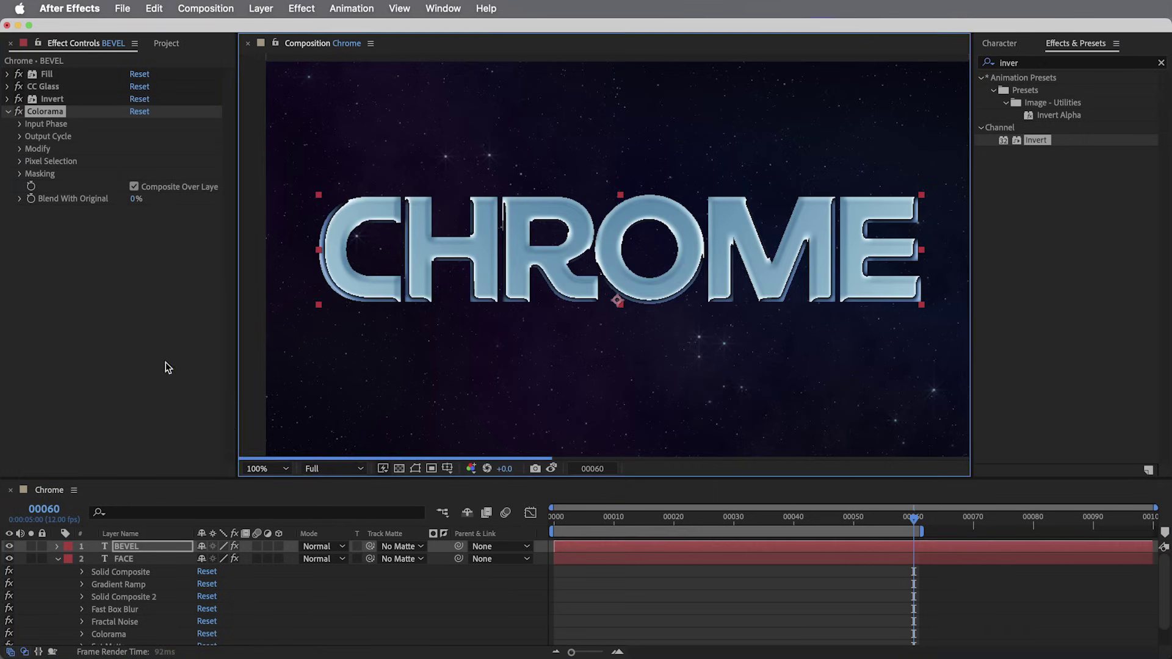
pyautogui.click(20, 136)
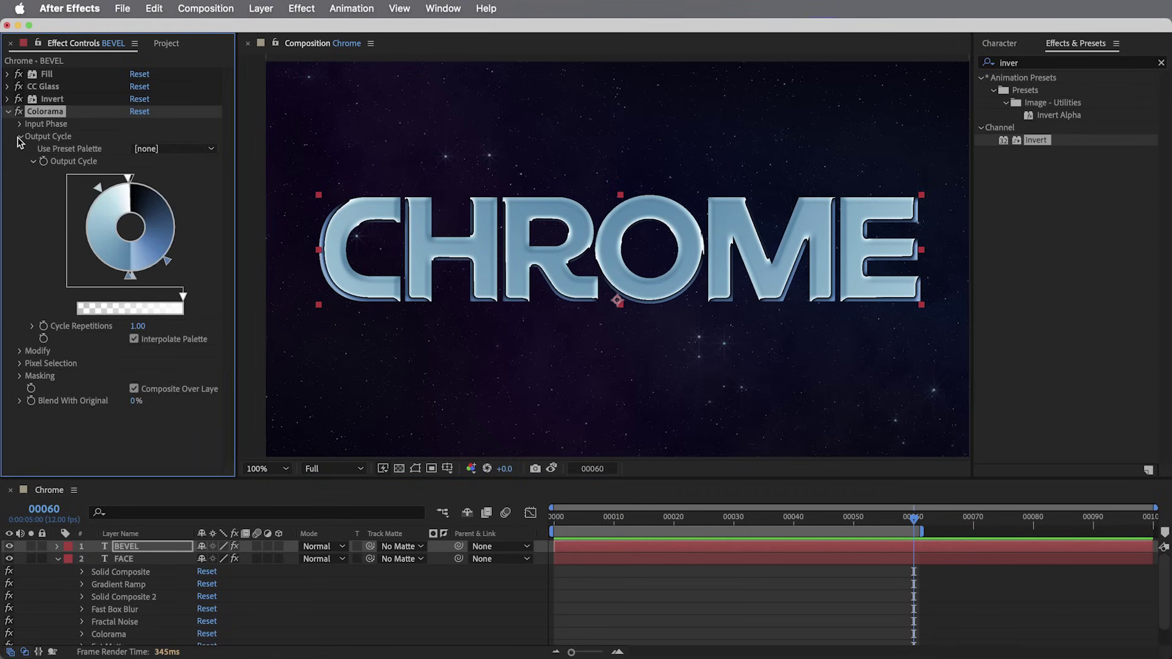
pyautogui.click(139, 327)
pyautogui.press('Return')
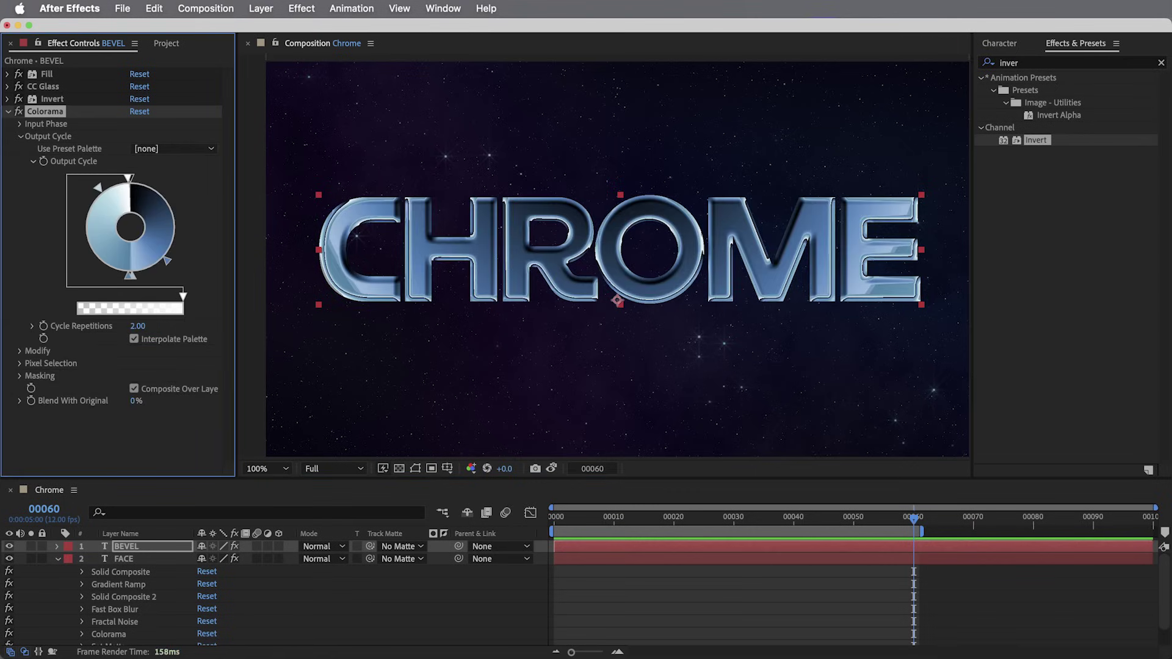
pyautogui.click(20, 125)
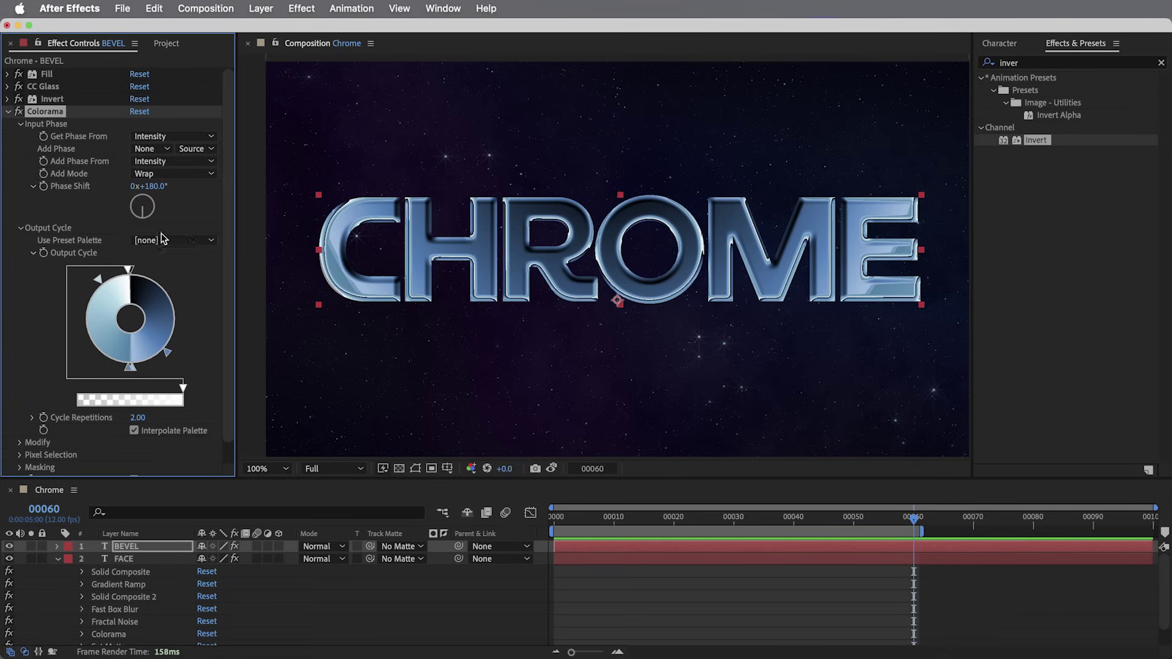
pyautogui.click(158, 186)
pyautogui.write('90')
pyautogui.press('Return')
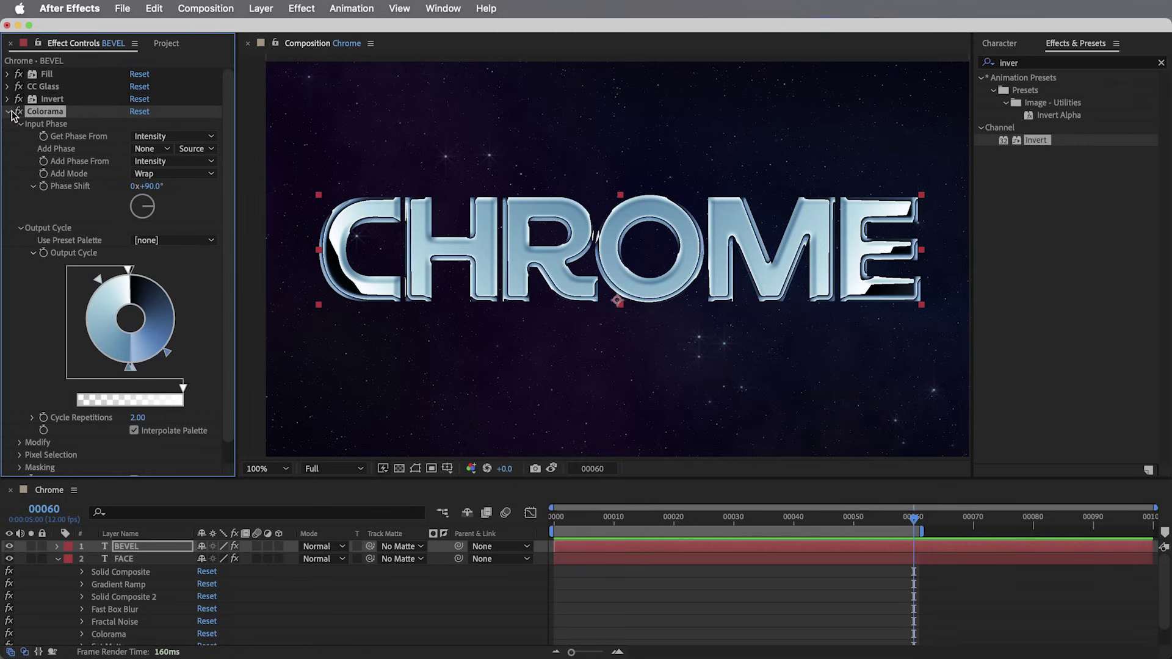
pyautogui.click(8, 112)
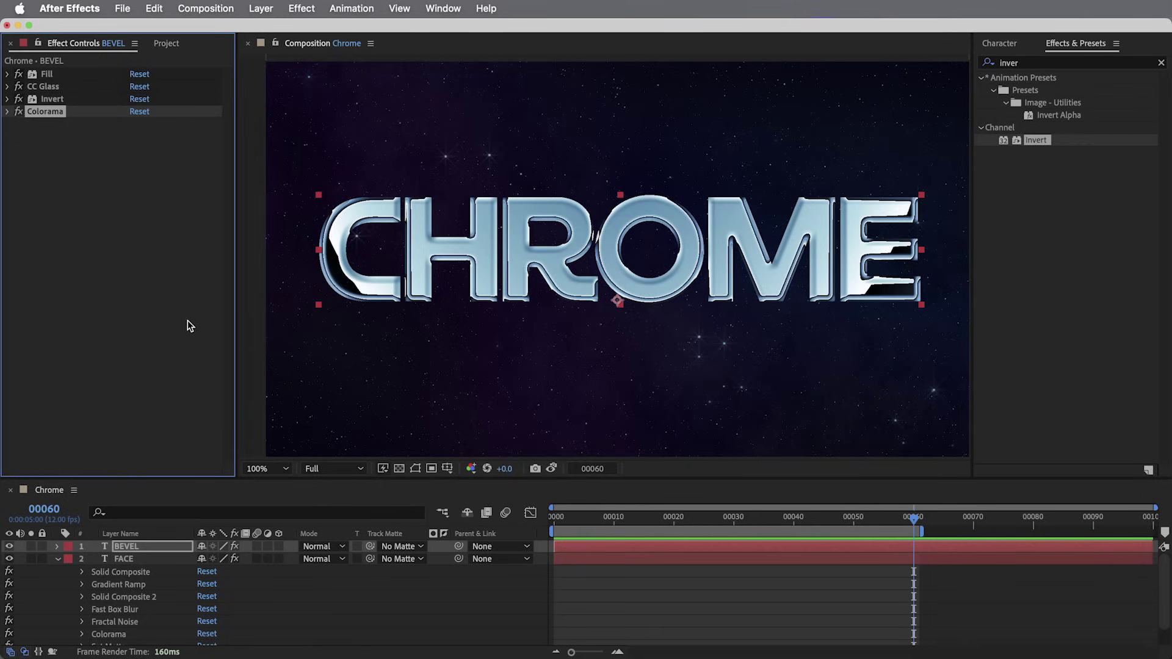
# Apply Set Matte to BEVEL with Use For Matte set to Luminance.
pyautogui.doubleClick(1035, 64)
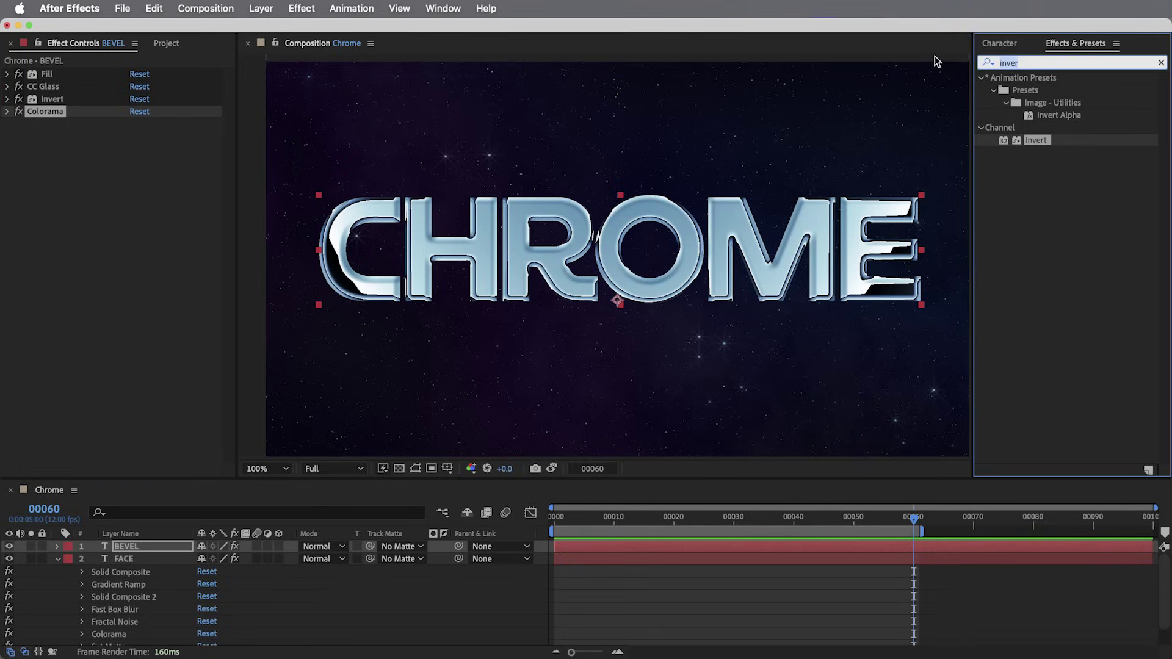
pyautogui.write('set ma')
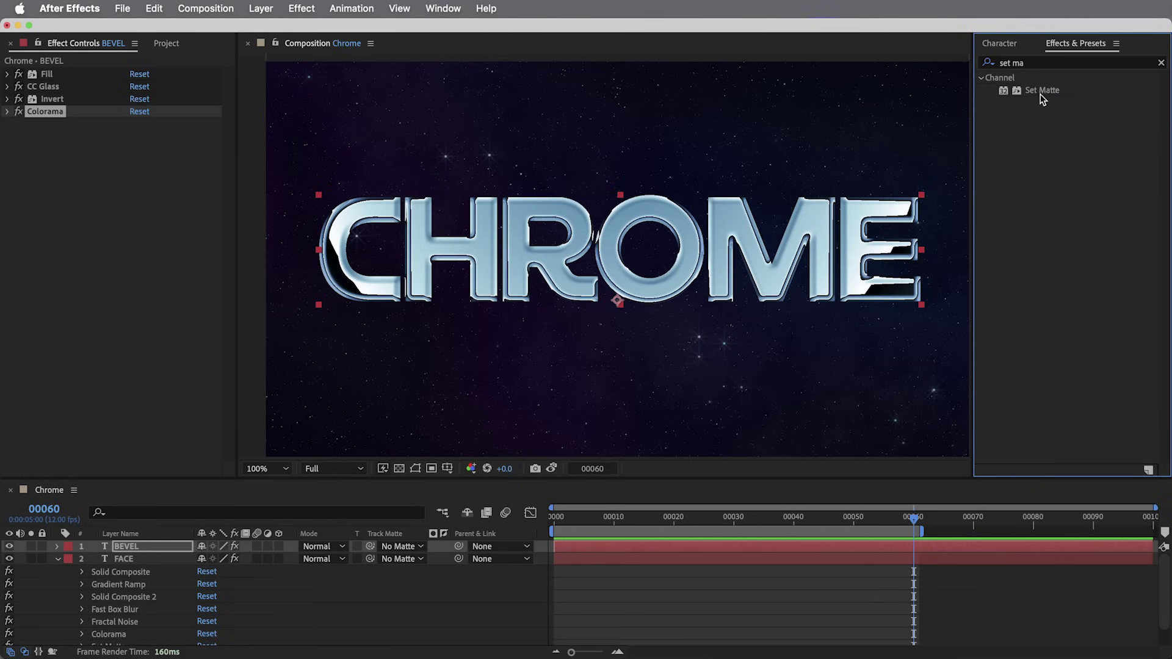
pyautogui.doubleClick(1041, 92)
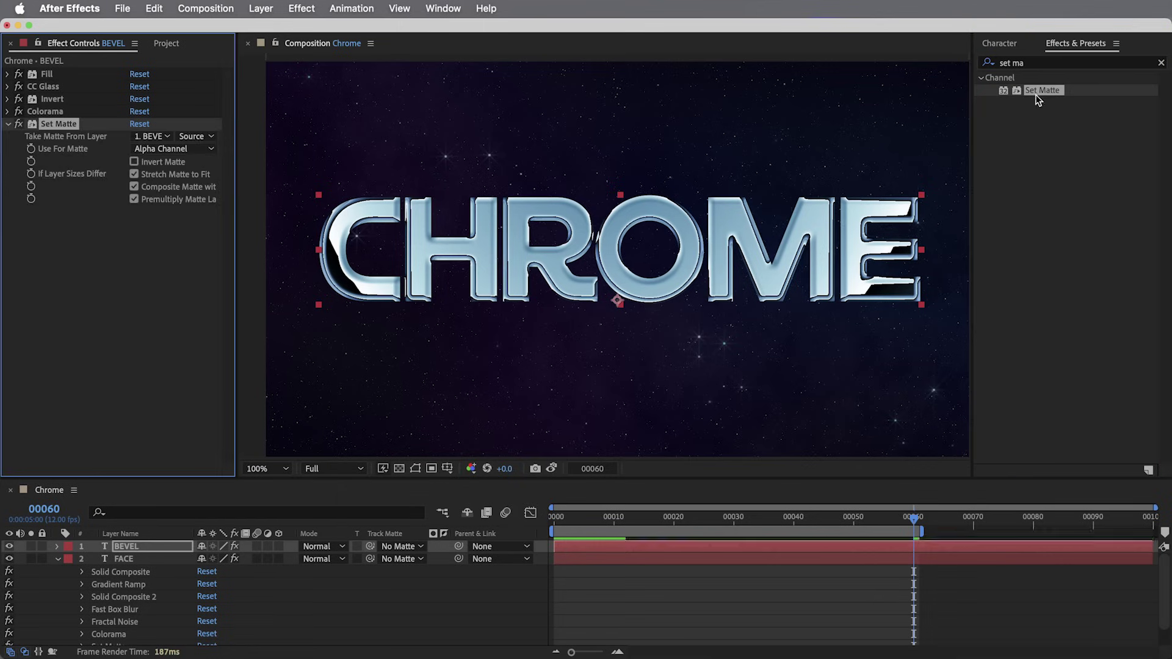
pyautogui.click(163, 151)
pyautogui.click(157, 234)
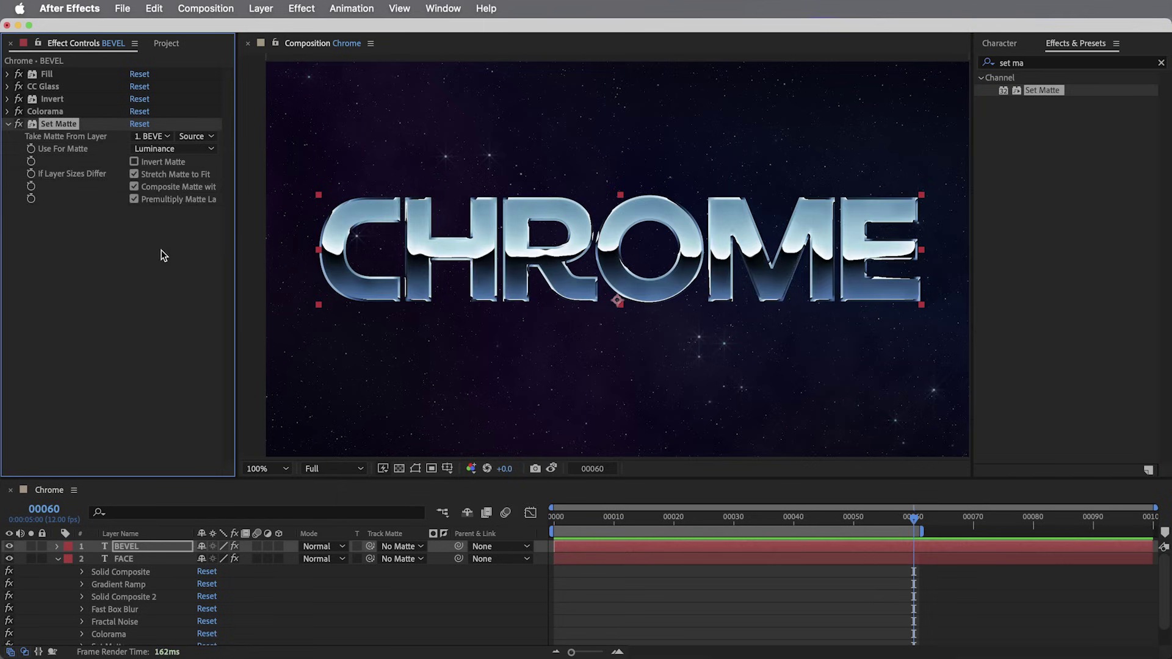
# Compare BEVEL with effects off and on, solo FACE and BEVEL, then reselect BEVEL.
pyautogui.click(236, 546)
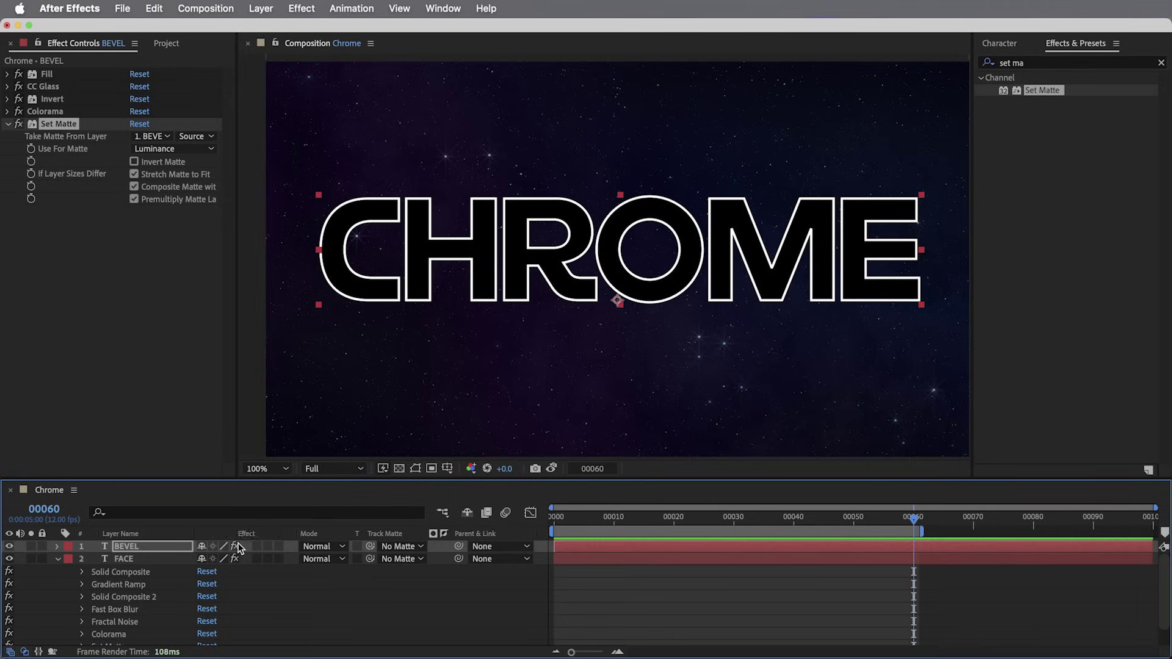
pyautogui.click(236, 546)
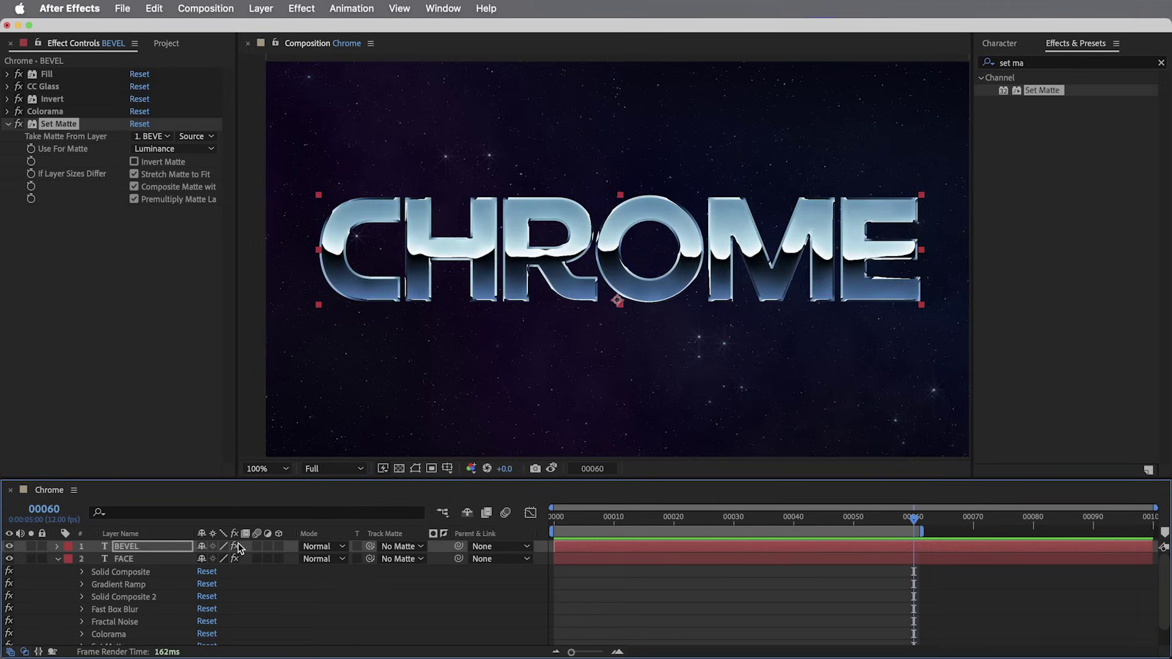
pyautogui.click(57, 559)
pyautogui.click(9, 125)
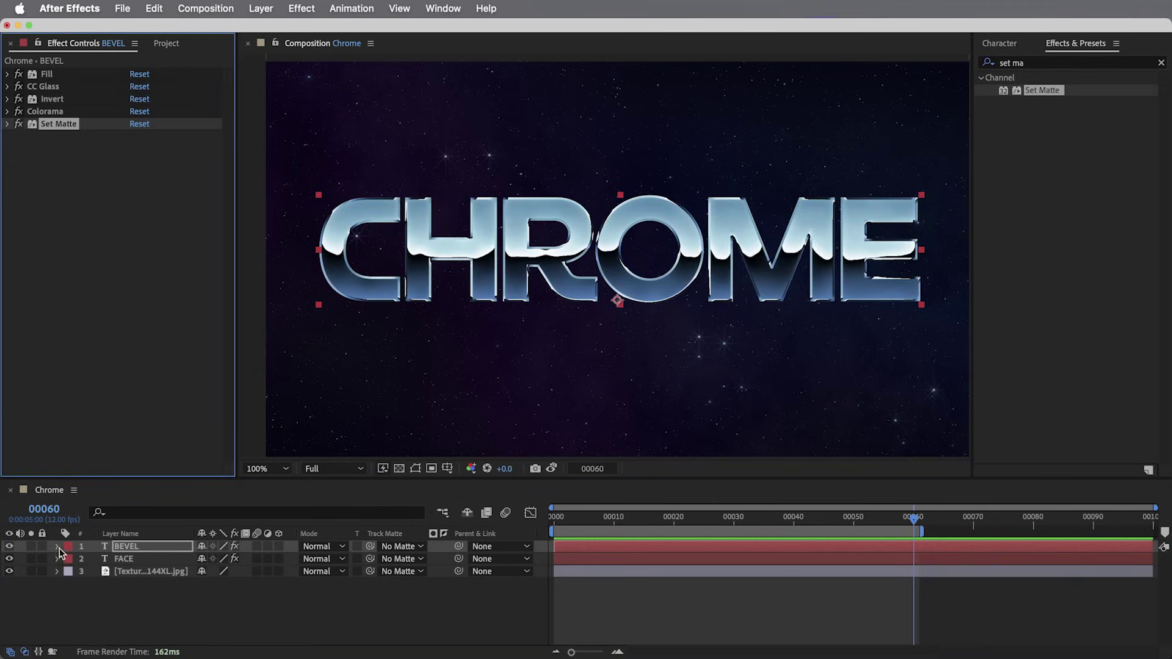
pyautogui.click(30, 558)
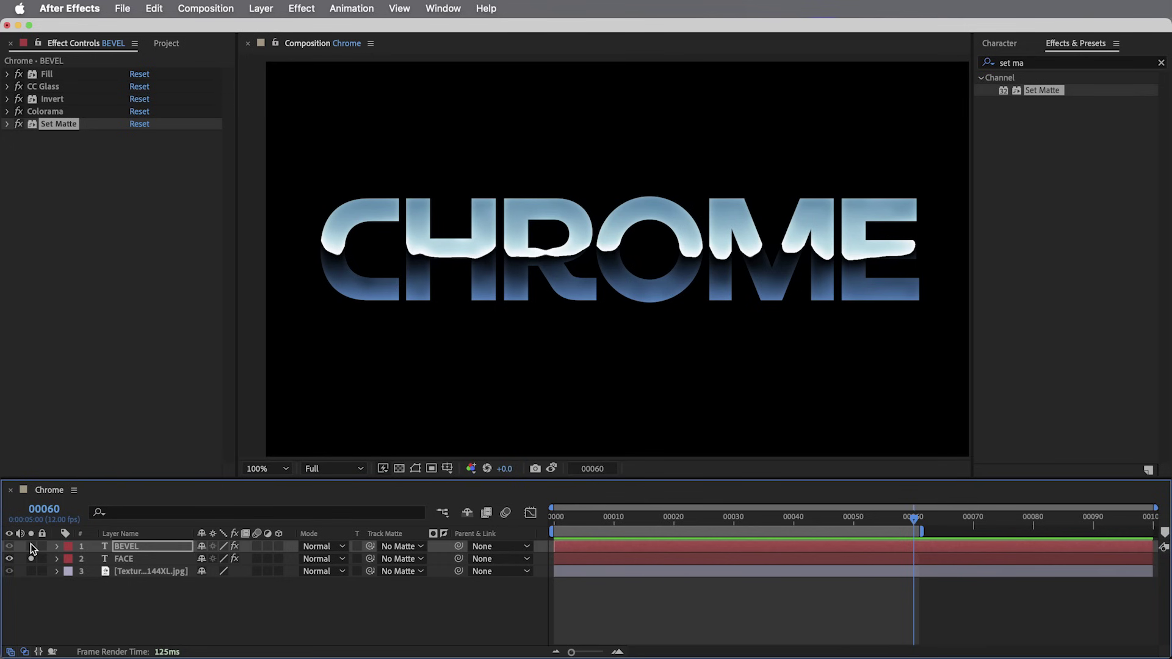
pyautogui.click(31, 546)
pyautogui.moveTo(31, 547); pyautogui.dragTo(31, 559)
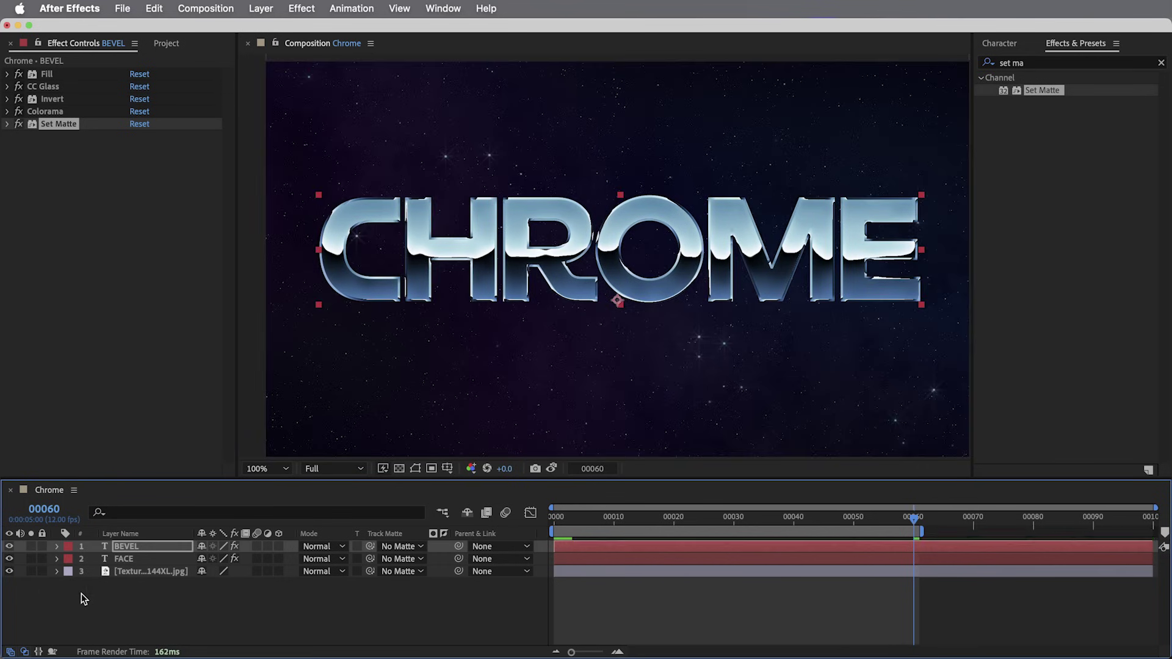
pyautogui.click(124, 549)
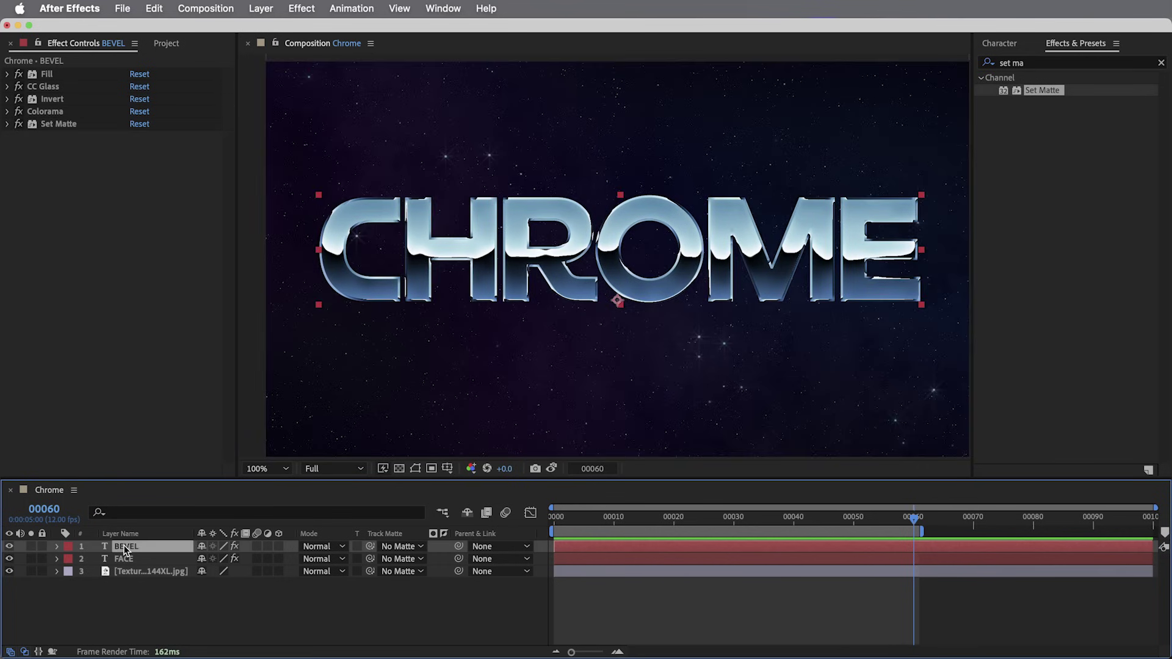
# Apply Glow to BEVEL using A & B Colors, with Color B set to light cream.
pyautogui.click(1041, 63)
pyautogui.write('glow')
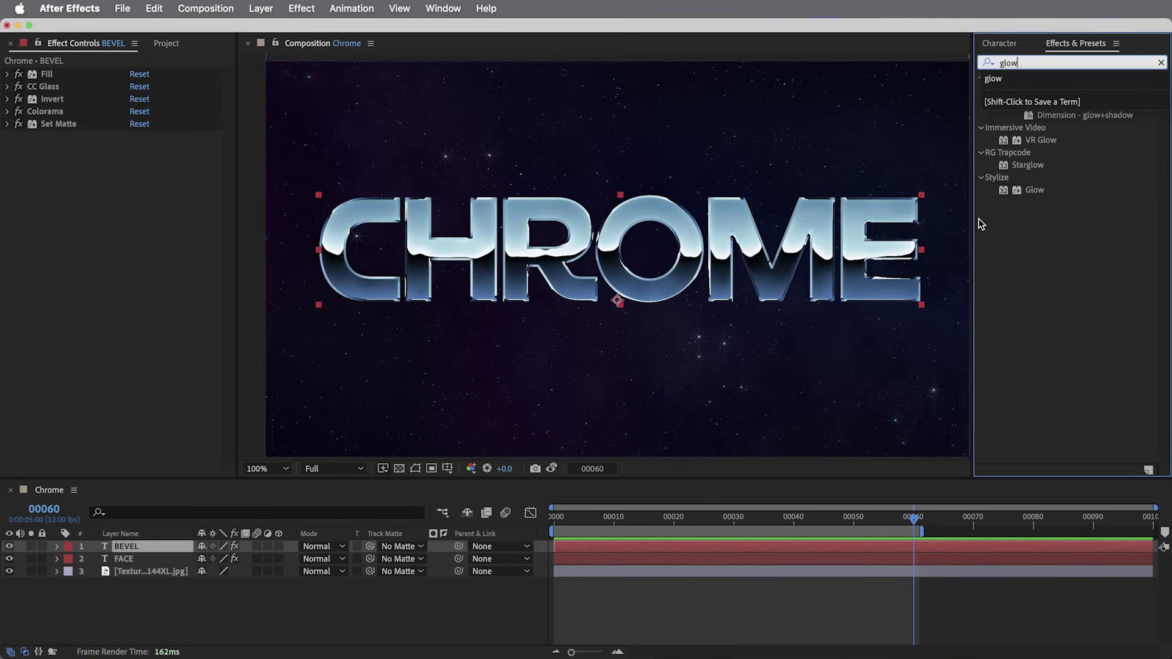
pyautogui.doubleClick(1044, 190)
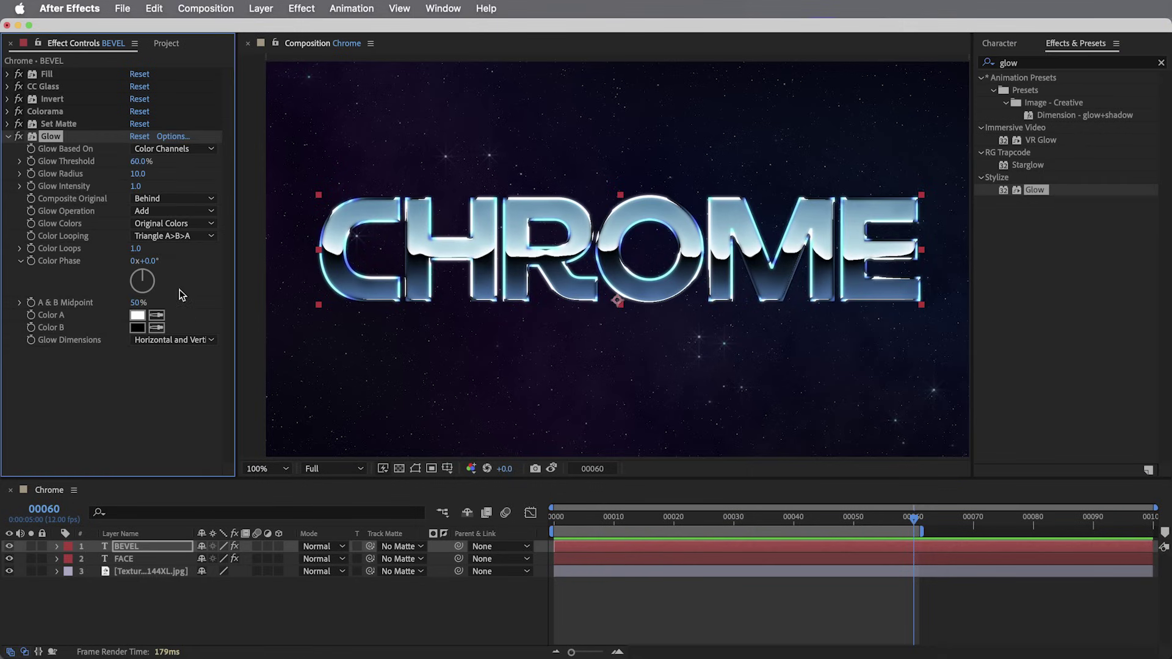
pyautogui.click(164, 223)
pyautogui.click(176, 256)
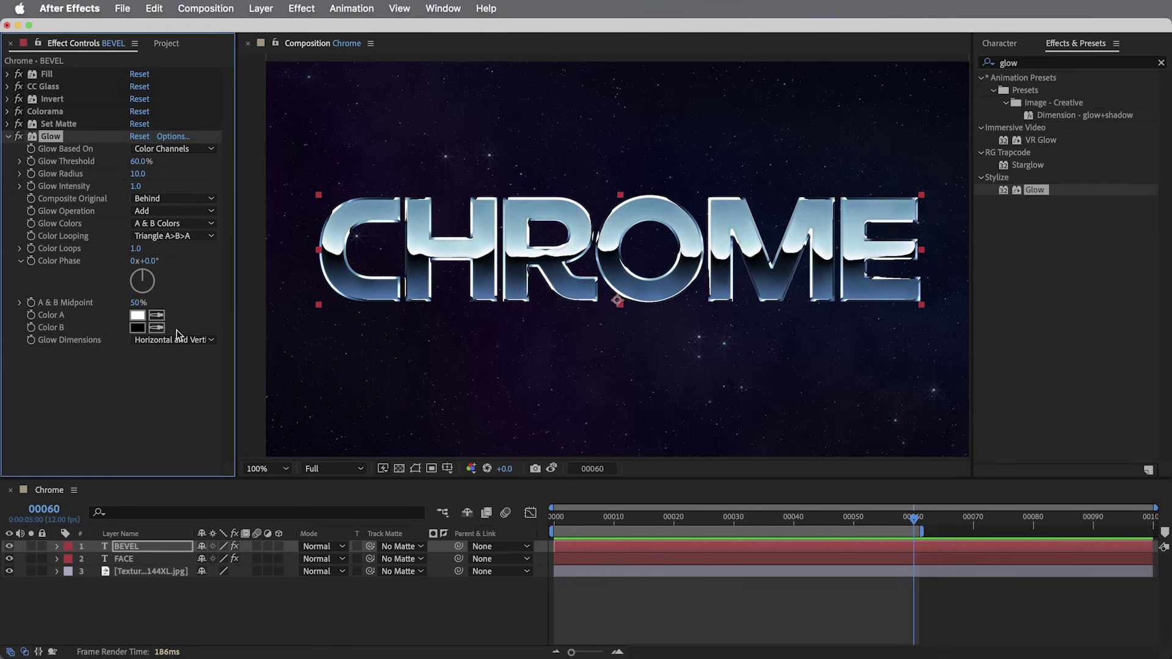
pyautogui.click(136, 328)
pyautogui.click(445, 429)
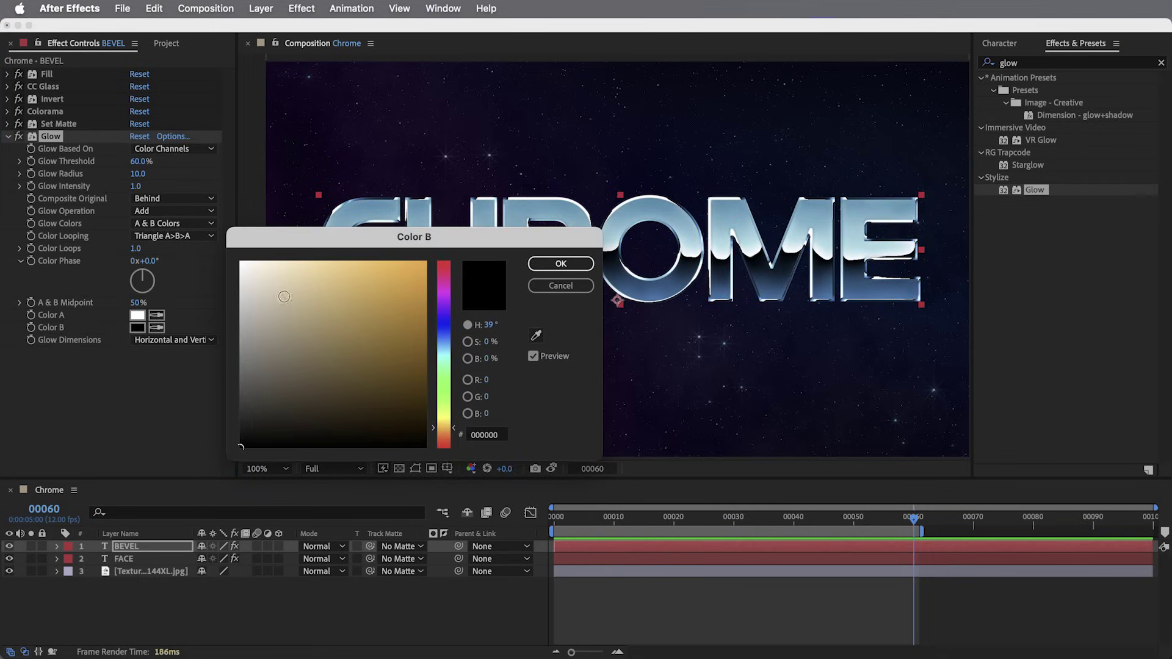
pyautogui.click(276, 264)
pyautogui.press('Return')
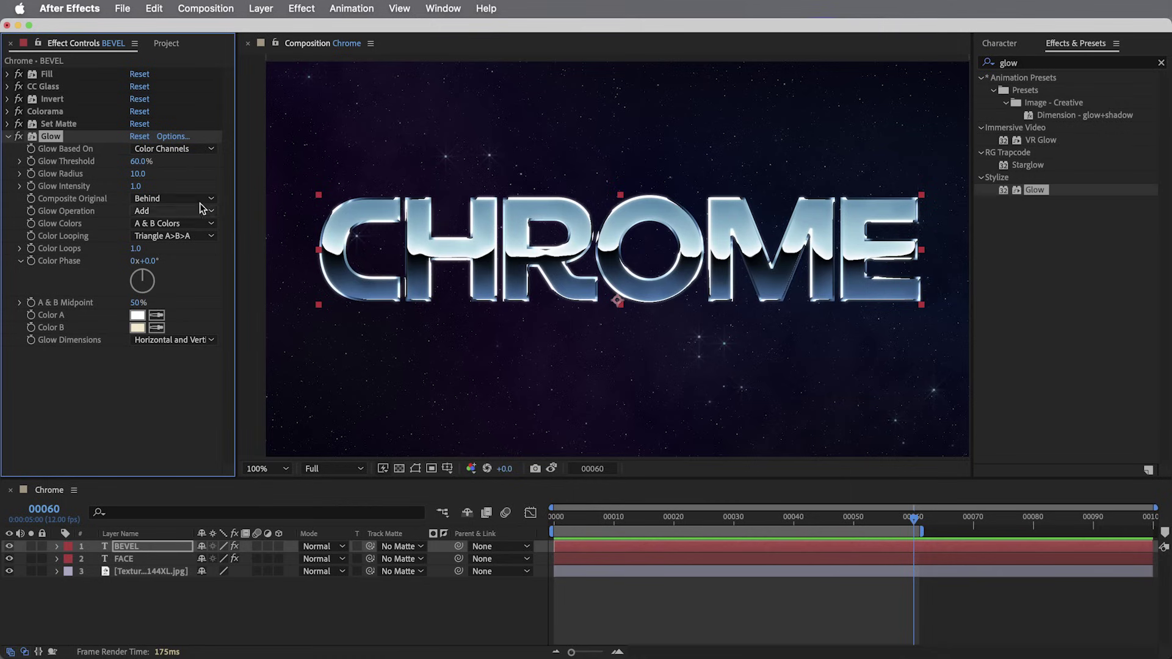
# Set the Glow threshold to 90%, radius to 20 and intensity to 7.
pyautogui.click(144, 161)
pyautogui.write('90')
pyautogui.press('Return')
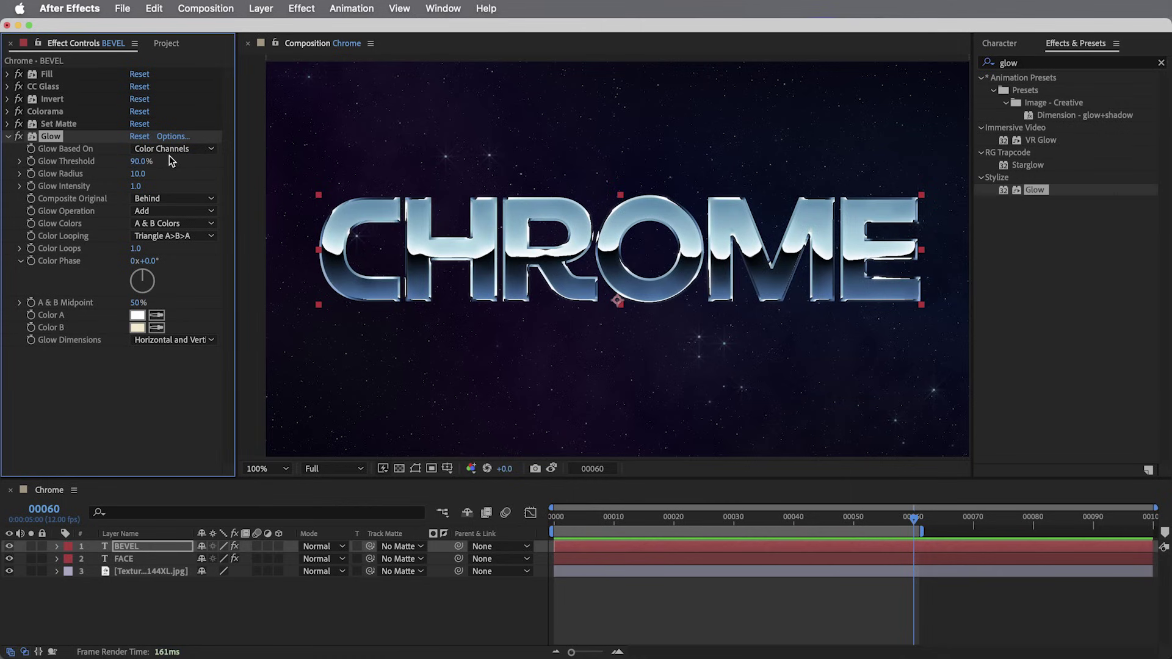
pyautogui.click(139, 174)
pyautogui.press('Return')
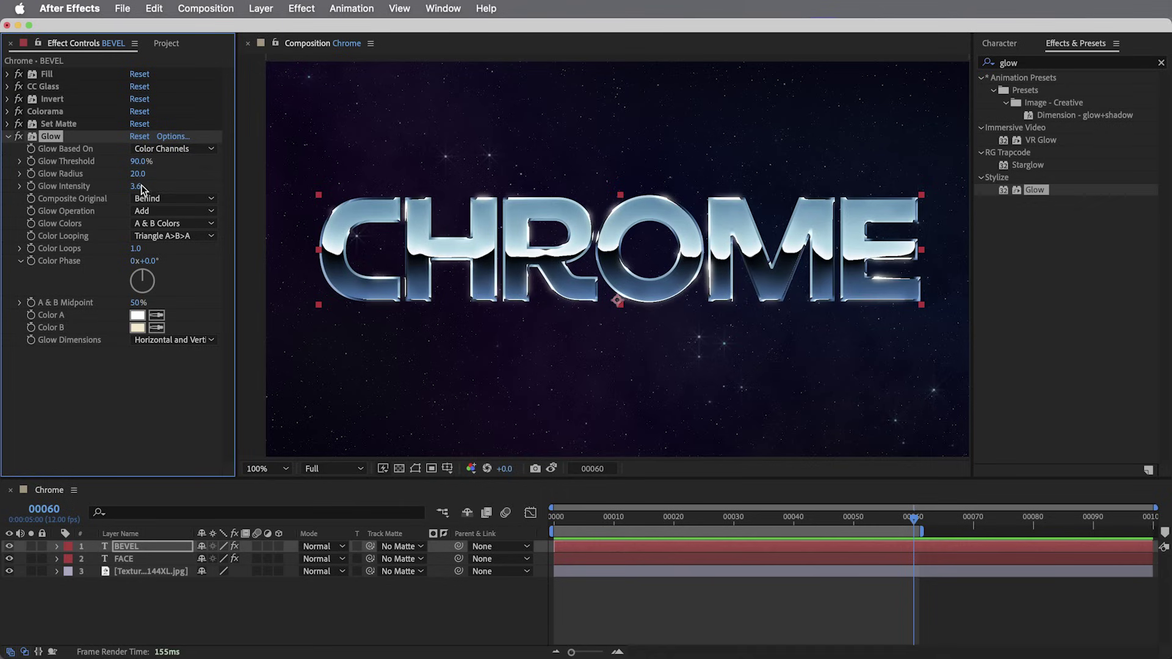
pyautogui.click(137, 186)
pyautogui.write('7')
pyautogui.press('Return')
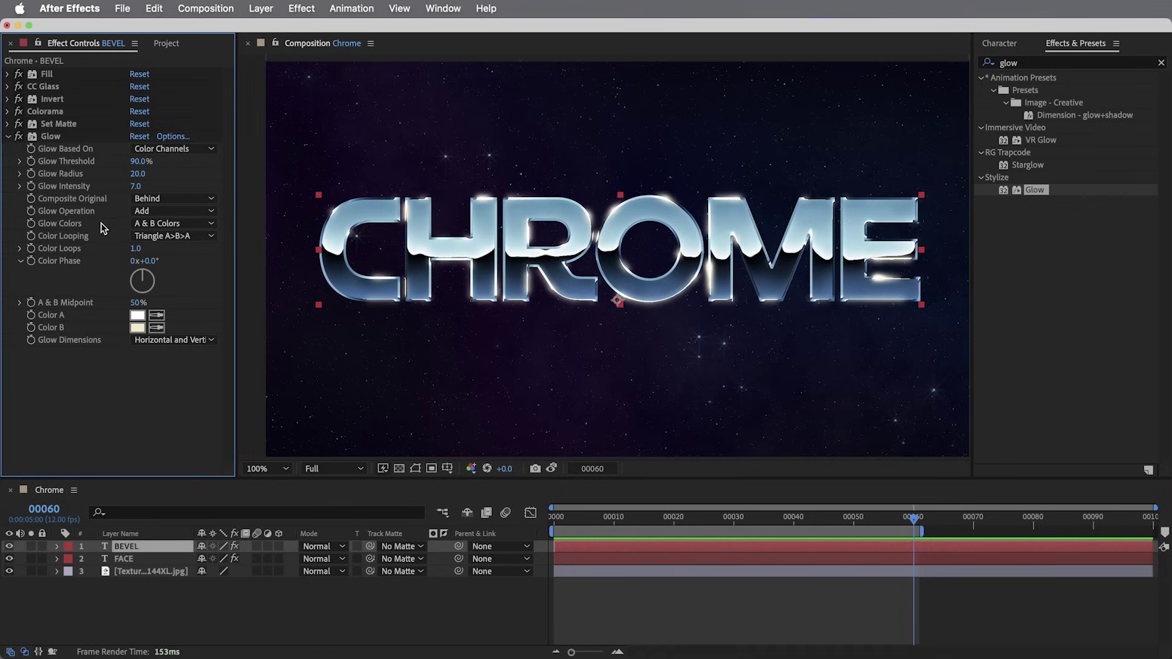
# Collapse the Glow settings and compare the lettering with and without glow.
pyautogui.click(6, 137)
pyautogui.click(19, 136)
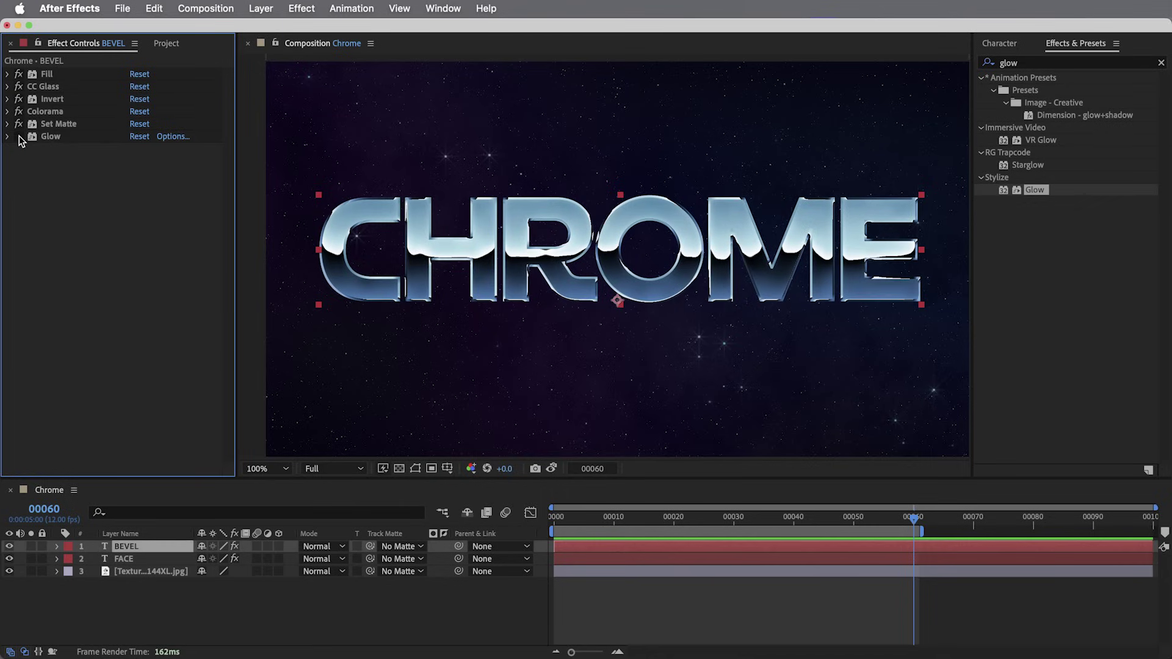
pyautogui.click(19, 136)
pyautogui.click(19, 136)
pyautogui.click(19, 136)
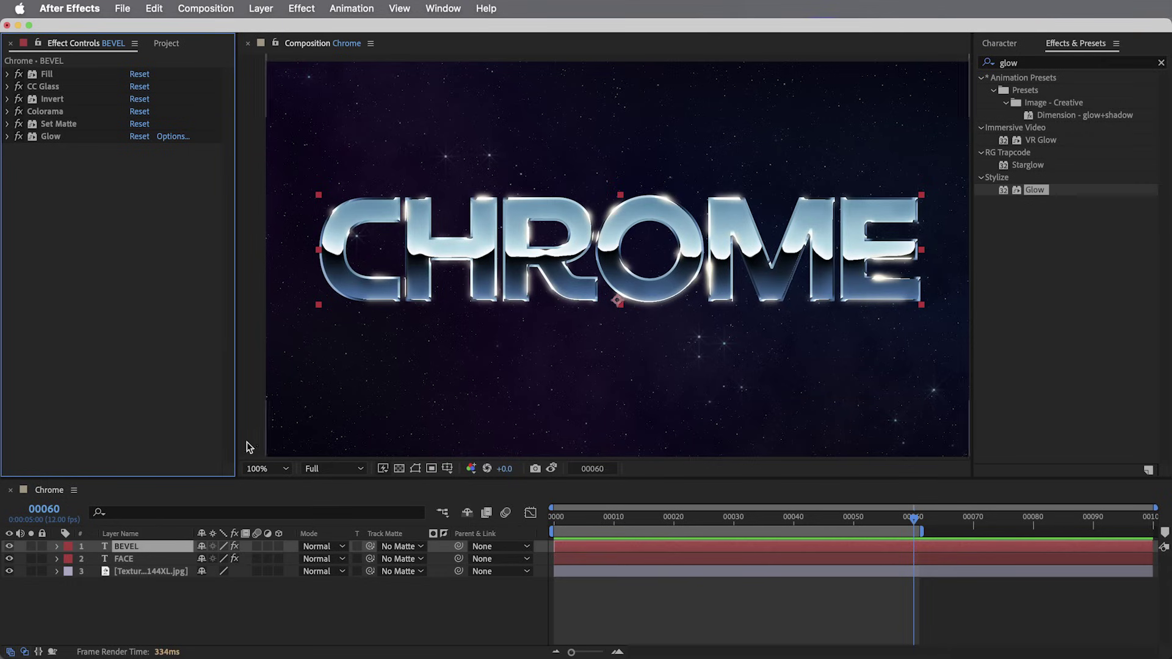
# Lower the Solid Composite opacity on the FACE layer.
pyautogui.click(125, 559)
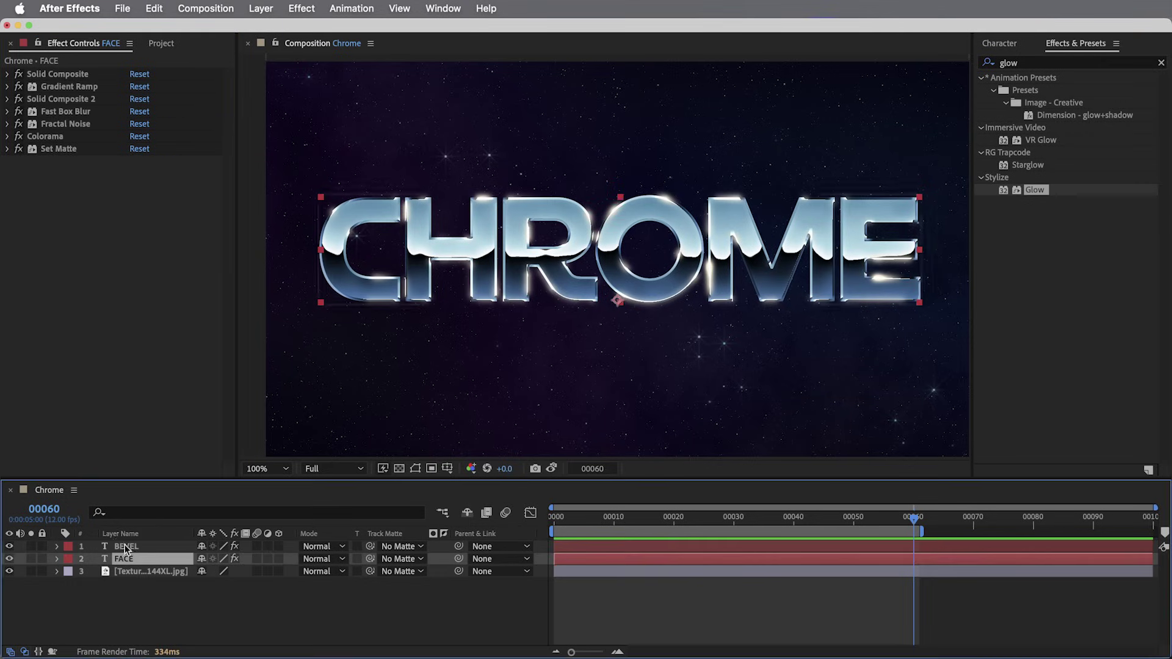
pyautogui.click(7, 74)
pyautogui.moveTo(139, 112); pyautogui.dragTo(43, 113)
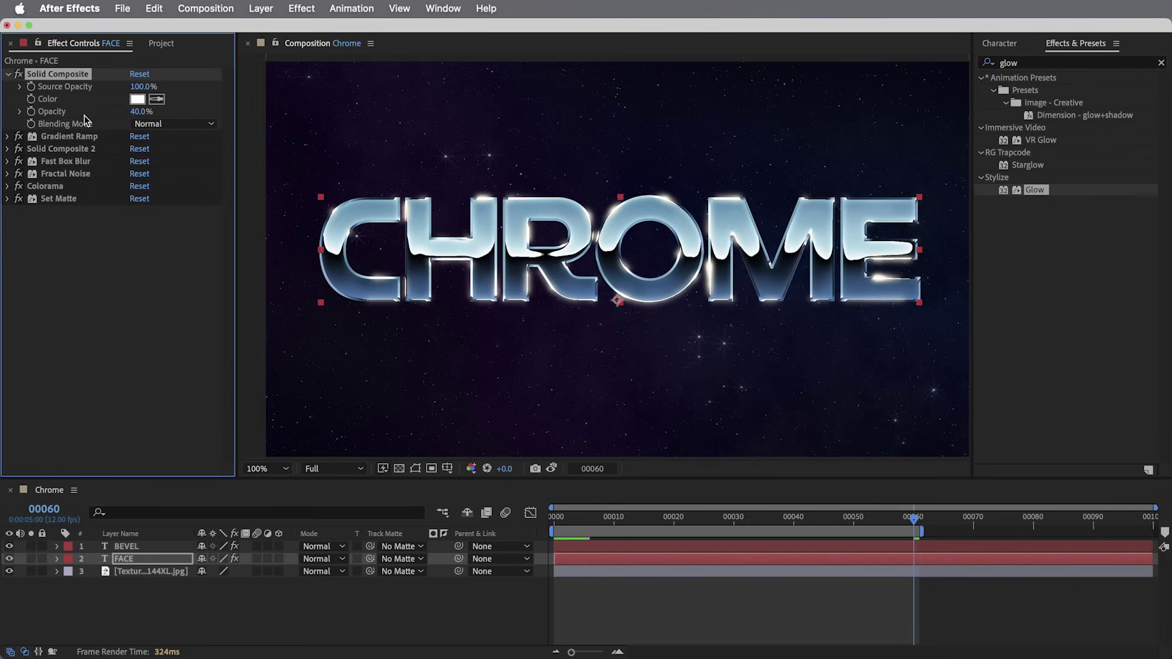
pyautogui.click(8, 74)
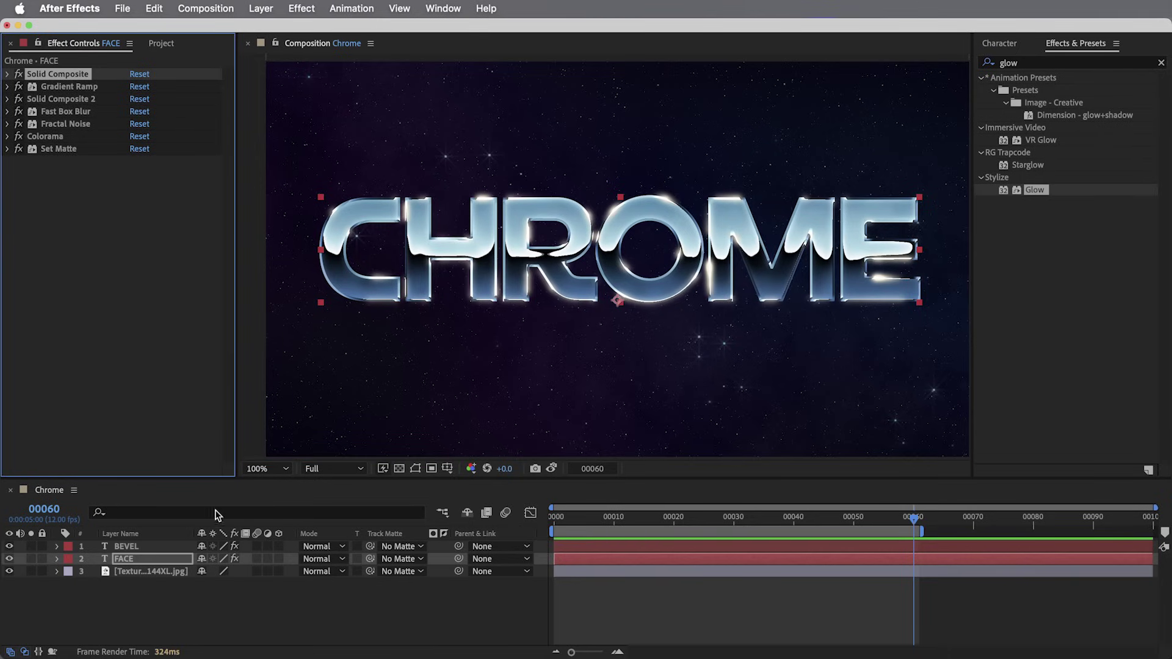
# Reveal BEVEL's CC Glass settings in the timeline and set preview resolution to Half.
pyautogui.click(136, 548)
pyautogui.press('e')
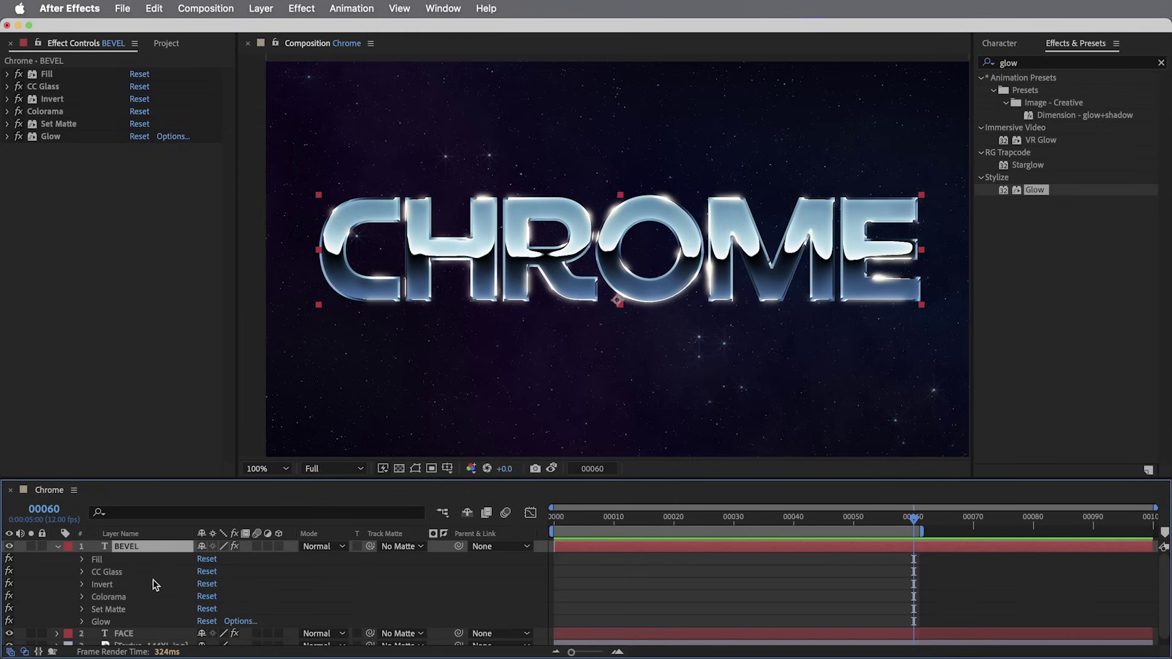
pyautogui.click(83, 573)
pyautogui.click(118, 573)
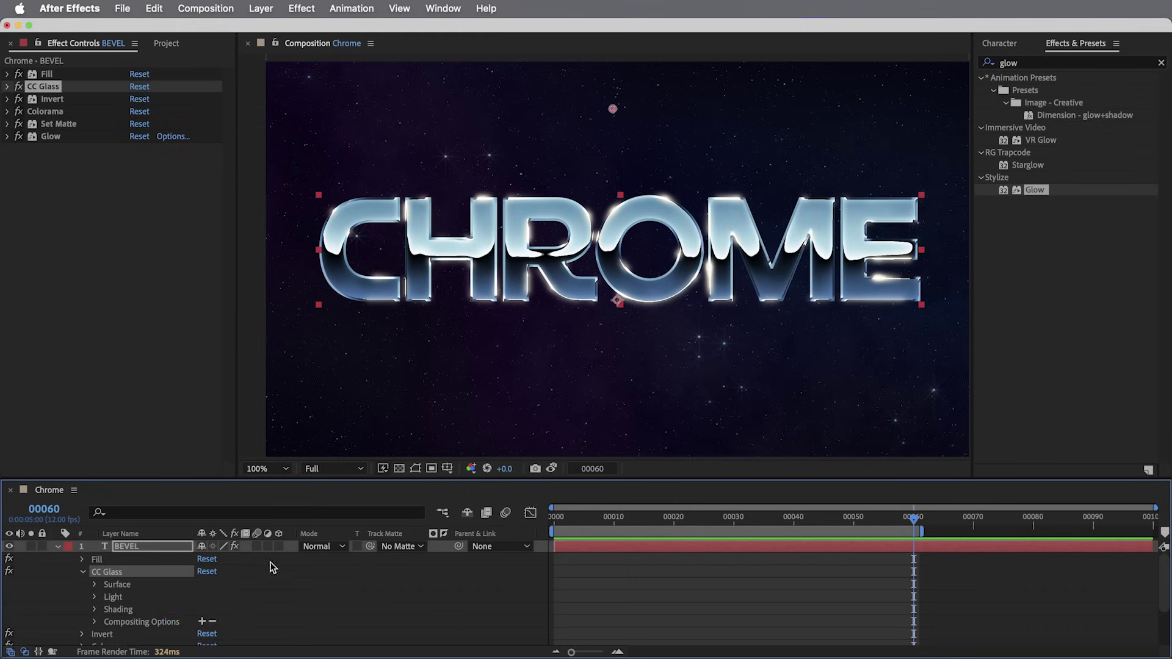
pyautogui.click(313, 469)
pyautogui.click(332, 520)
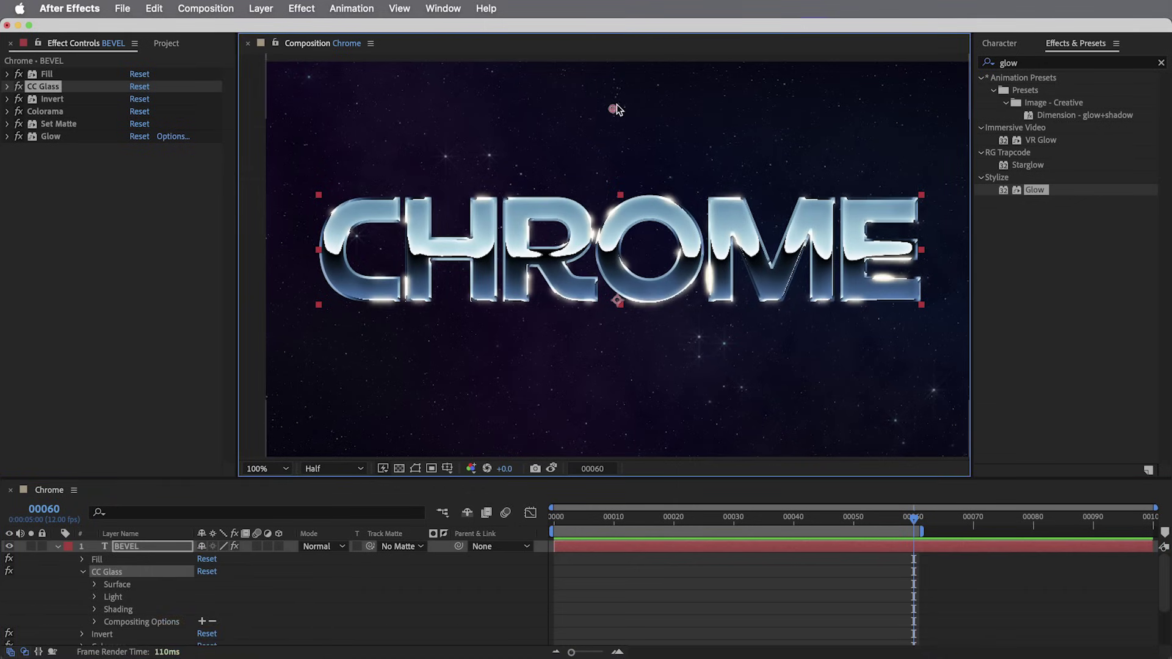
# Keyframe CC Glass Light Position from 32,16 at frame 0 to 1878,32 at frame 60, then preview.
pyautogui.moveTo(613, 108); pyautogui.dragTo(280, 66)
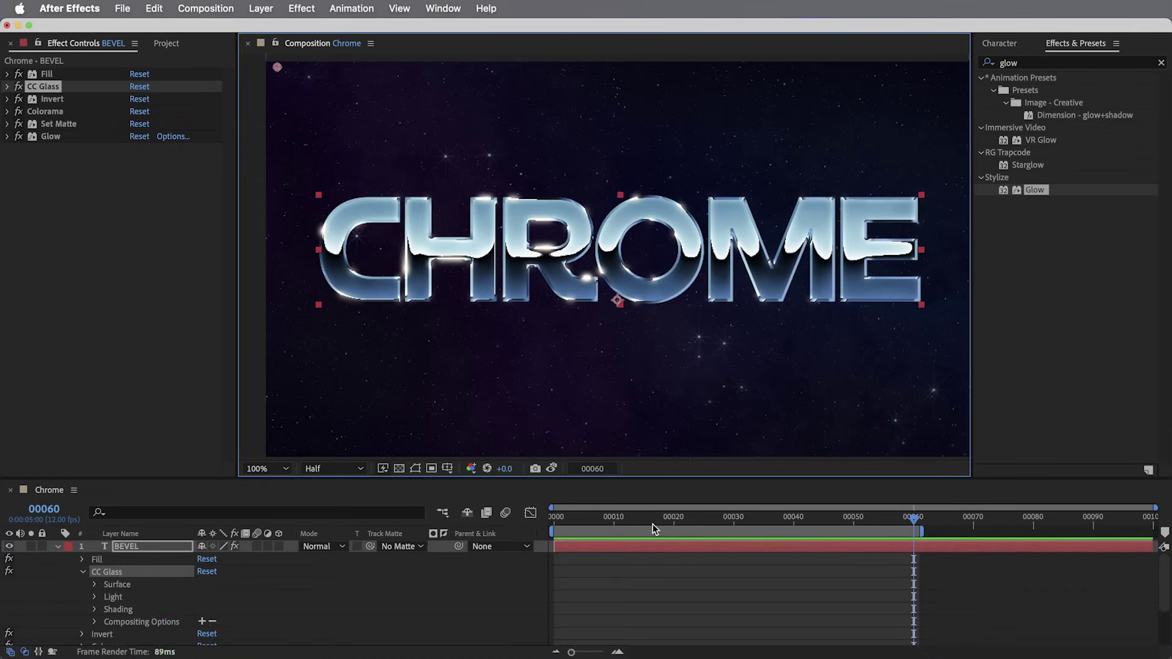
pyautogui.press('Home')
pyautogui.click(96, 597)
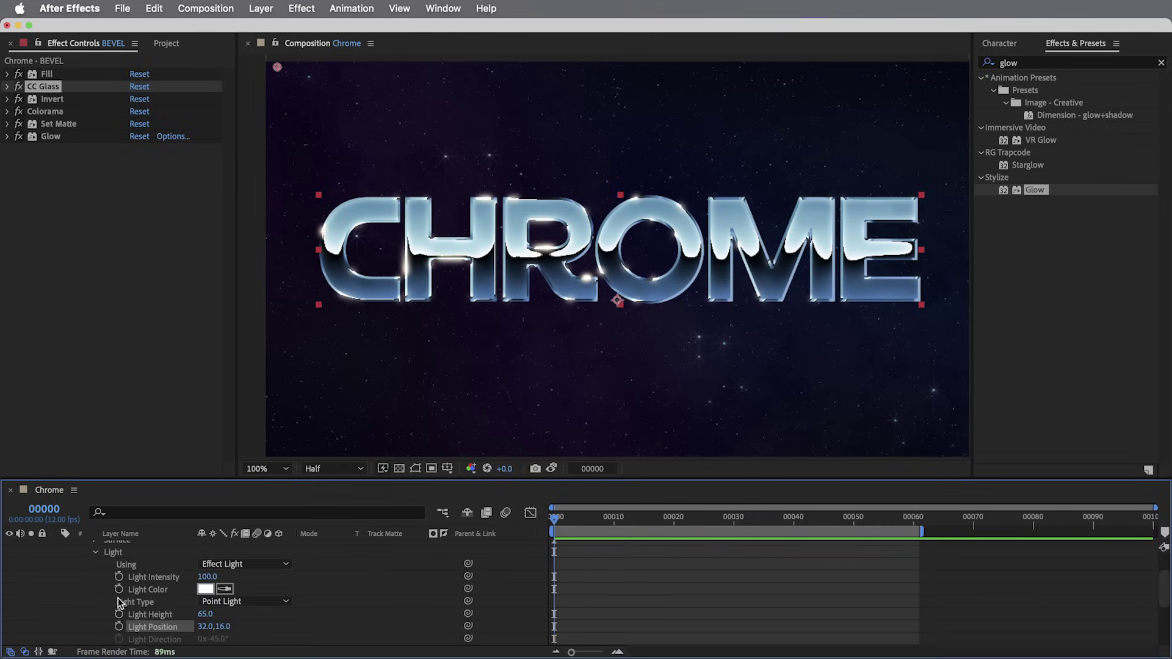
pyautogui.click(120, 628)
pyautogui.moveTo(560, 524); pyautogui.dragTo(914, 519)
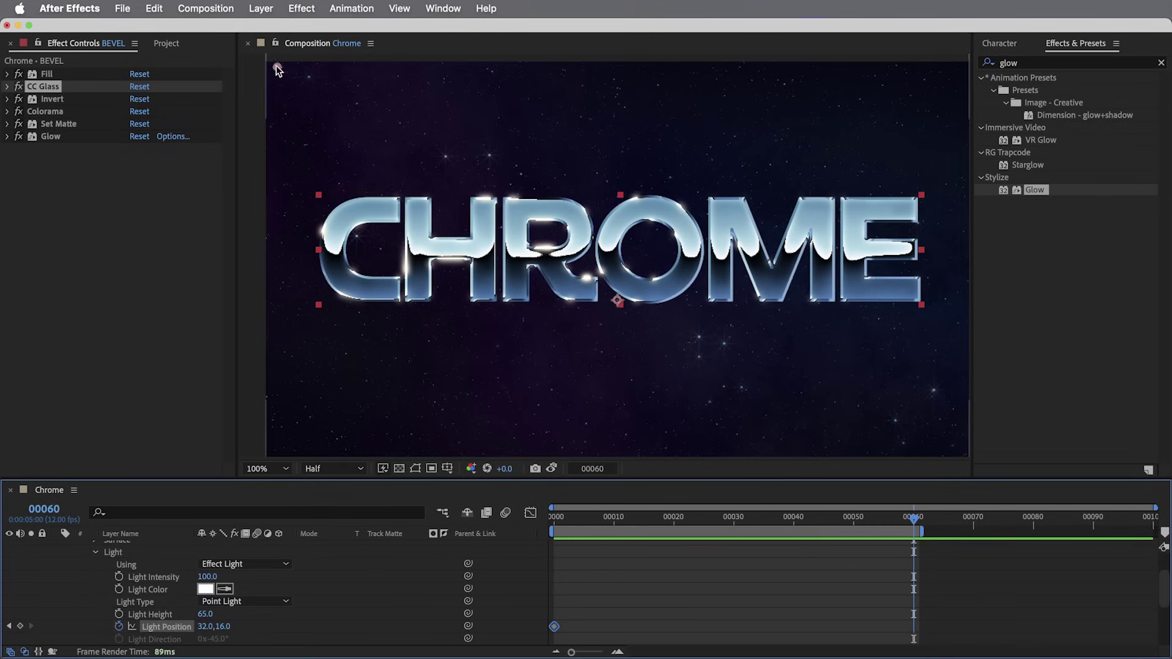
pyautogui.moveTo(277, 68); pyautogui.dragTo(947, 72)
pyautogui.press('space')
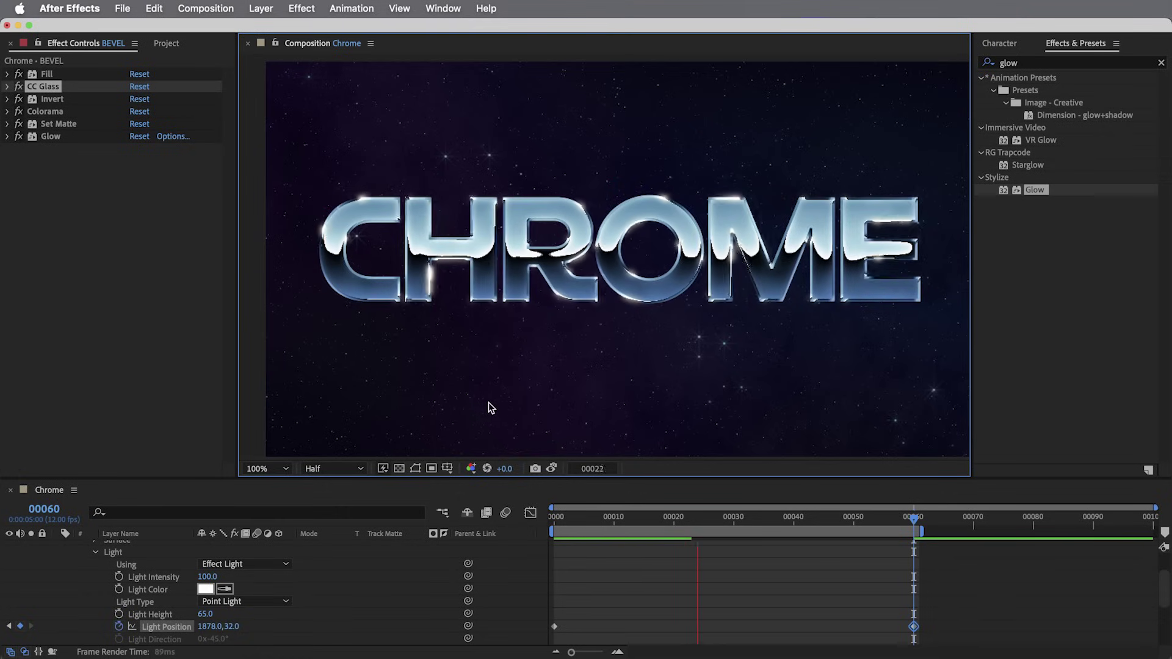
pyautogui.click(655, 518)
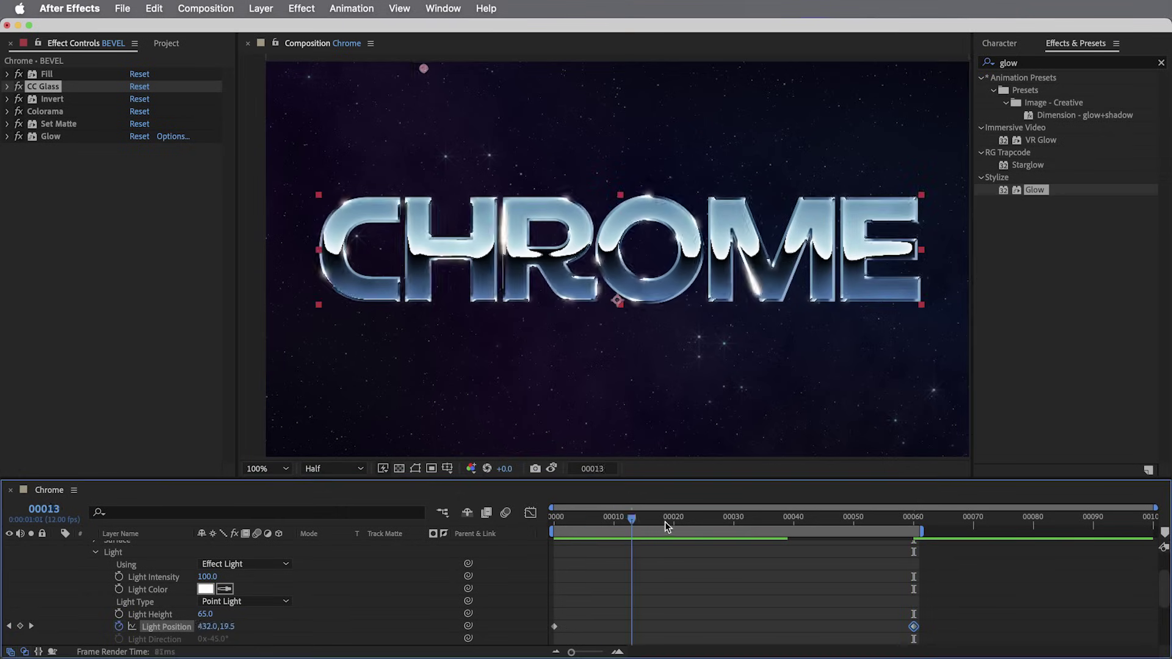
pyautogui.press('Home')
# Change the Fractal Noise Evolution value on the FACE layer.
pyautogui.press('u')
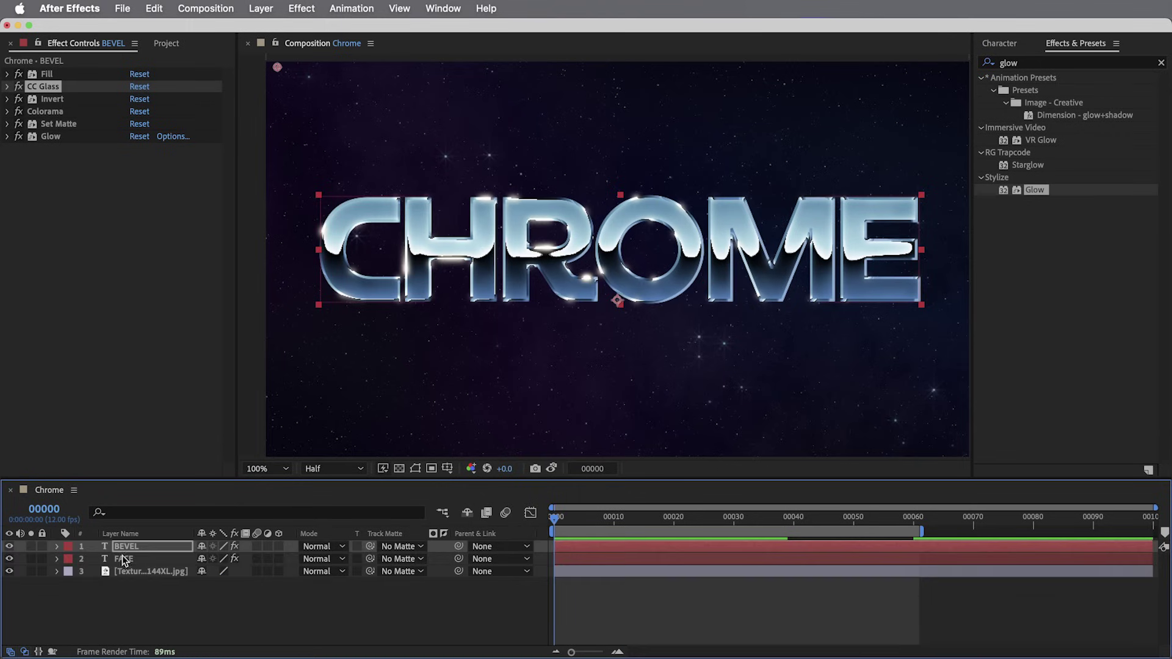
pyautogui.click(124, 561)
pyautogui.click(7, 124)
pyautogui.moveTo(144, 256); pyautogui.dragTo(208, 287)
pyautogui.click(7, 124)
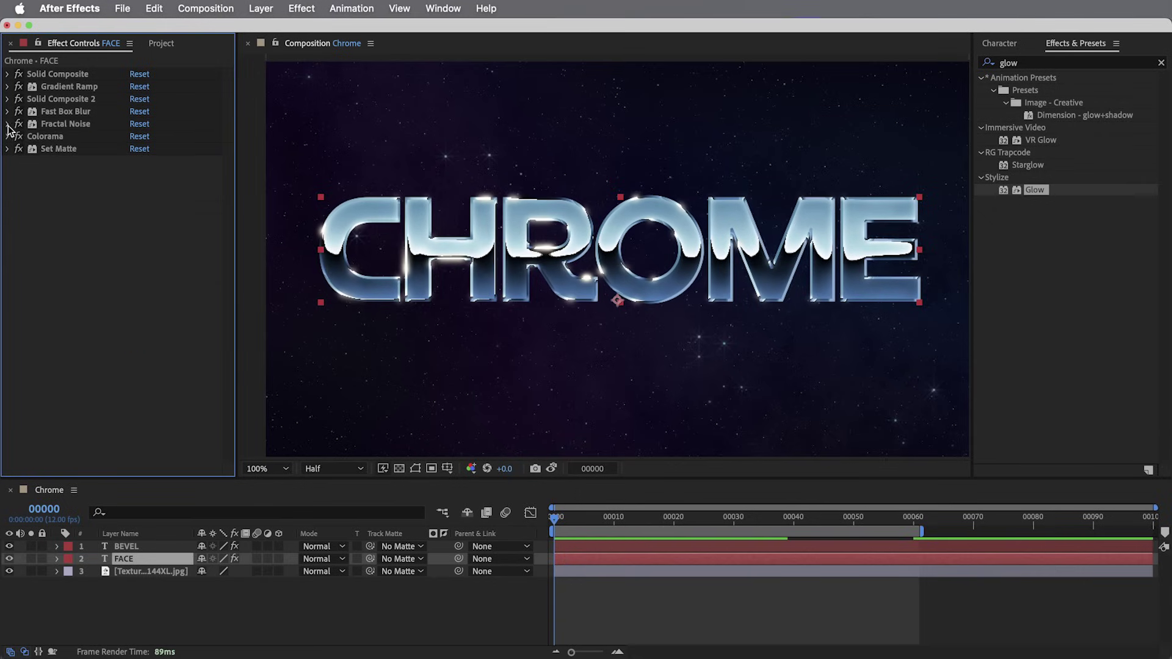
# Keyframe the Gradient Ramp start and end points on FACE at the first and last frames, then preview.
pyautogui.click(69, 86)
pyautogui.click(8, 87)
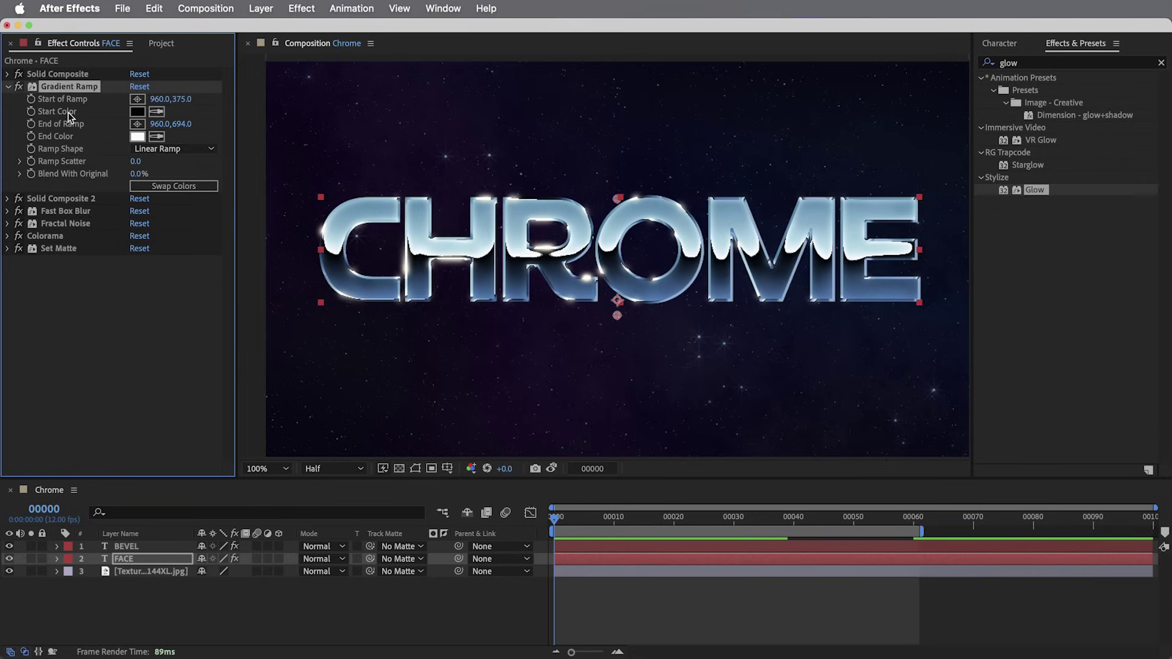
pyautogui.click(31, 99)
pyautogui.moveTo(618, 198); pyautogui.dragTo(618, 261)
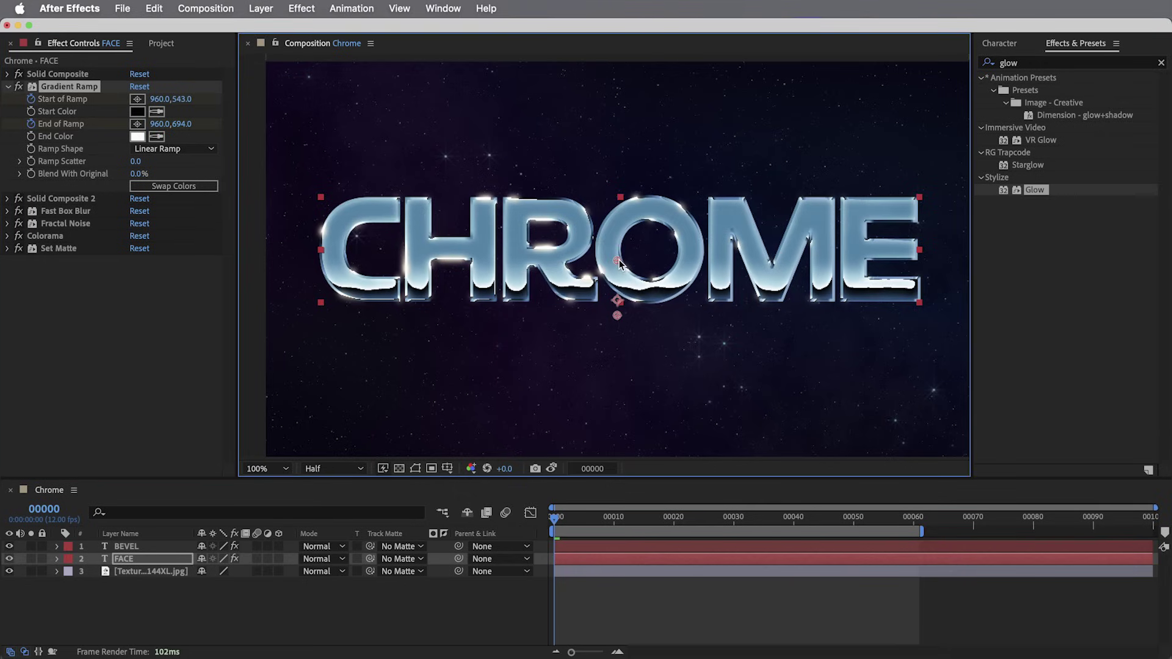
pyautogui.hotkey('shift', 'End')
pyautogui.moveTo(619, 262); pyautogui.dragTo(618, 193)
pyautogui.moveTo(618, 315); pyautogui.dragTo(618, 294)
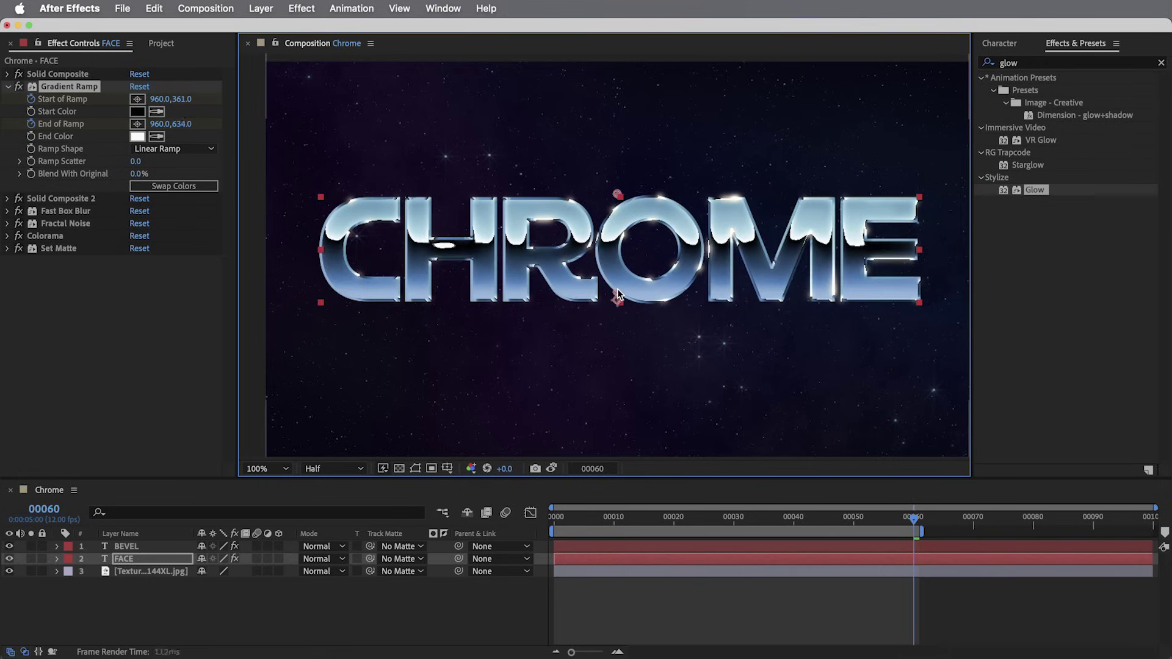
pyautogui.press('space')
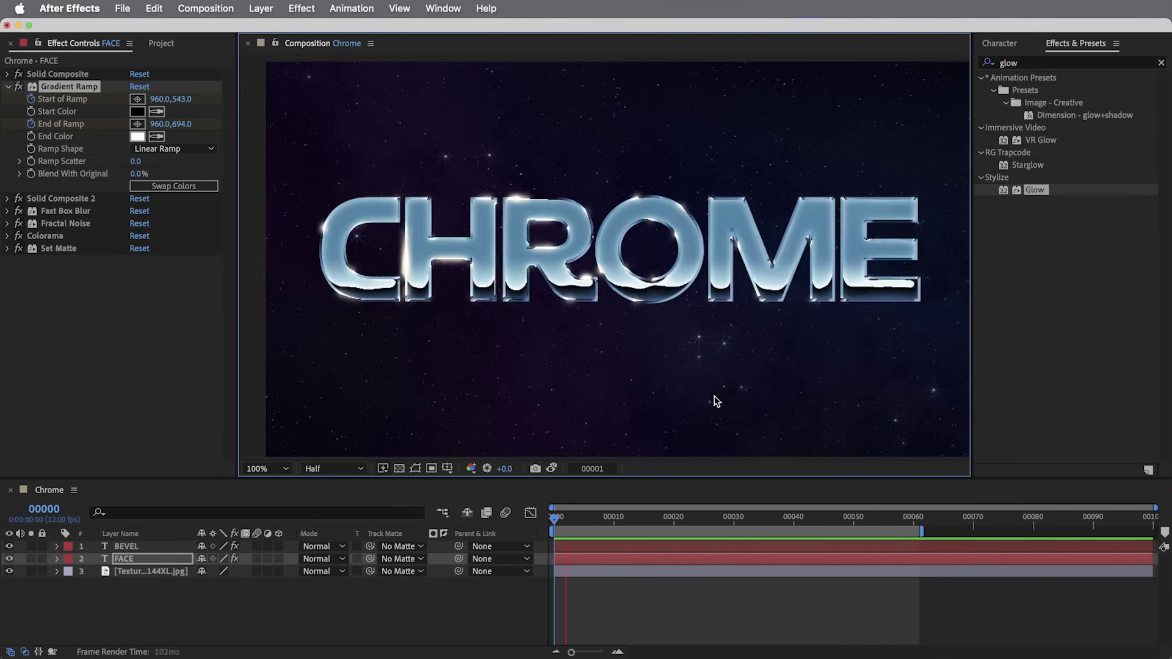
# Set preview resolution to Full, replay the animation, and return to the first frame.
pyautogui.moveTo(610, 517); pyautogui.dragTo(657, 522)
pyautogui.click(311, 480)
pyautogui.click(319, 486)
pyautogui.press('space')
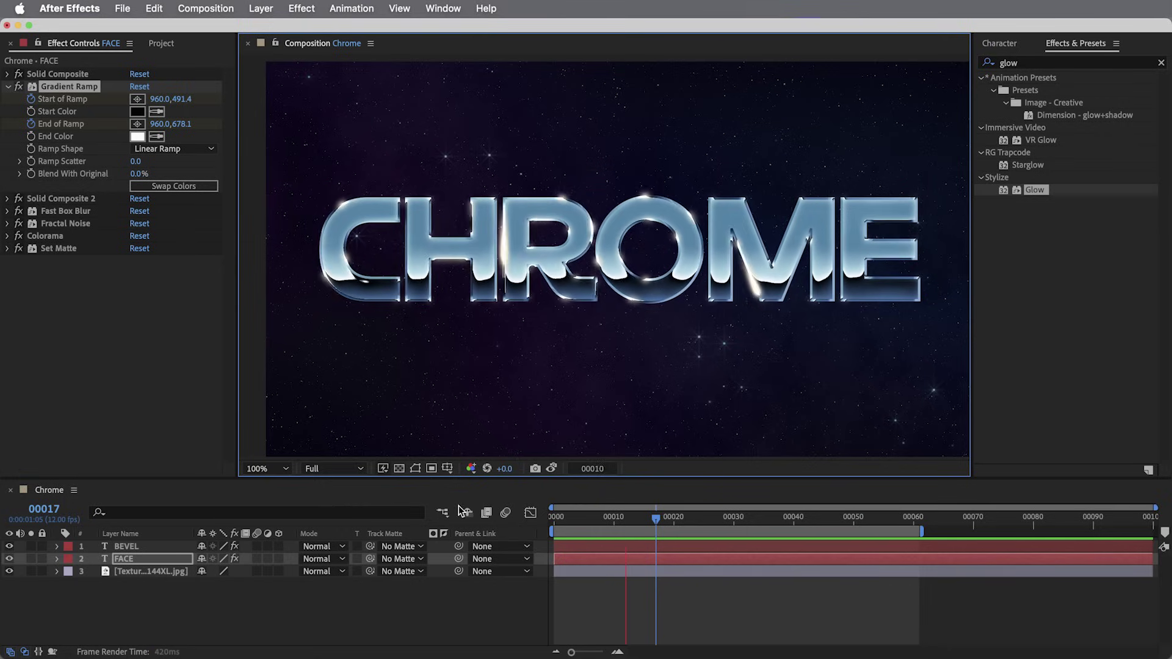
pyautogui.click(616, 518)
pyautogui.moveTo(617, 519); pyautogui.dragTo(533, 517)
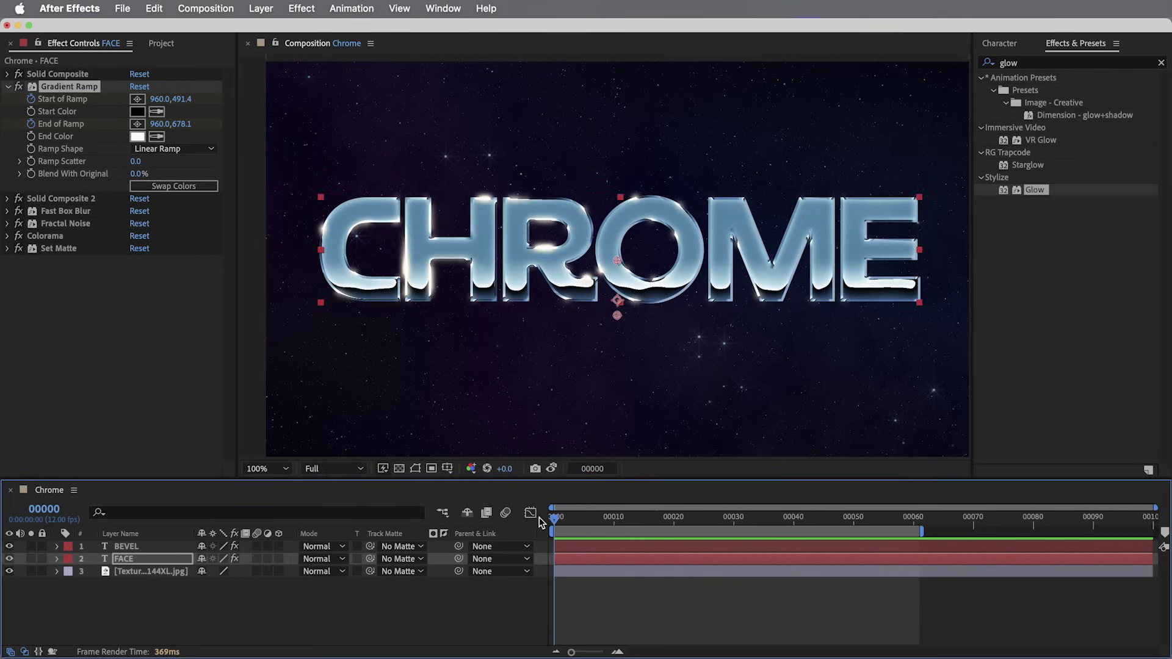
# Import Texturelabs_LensFX_259XL.jpg from Finder into the Chrome composition as the top layer.
pyautogui.press('super+Tab')
pyautogui.press('super+Tab')
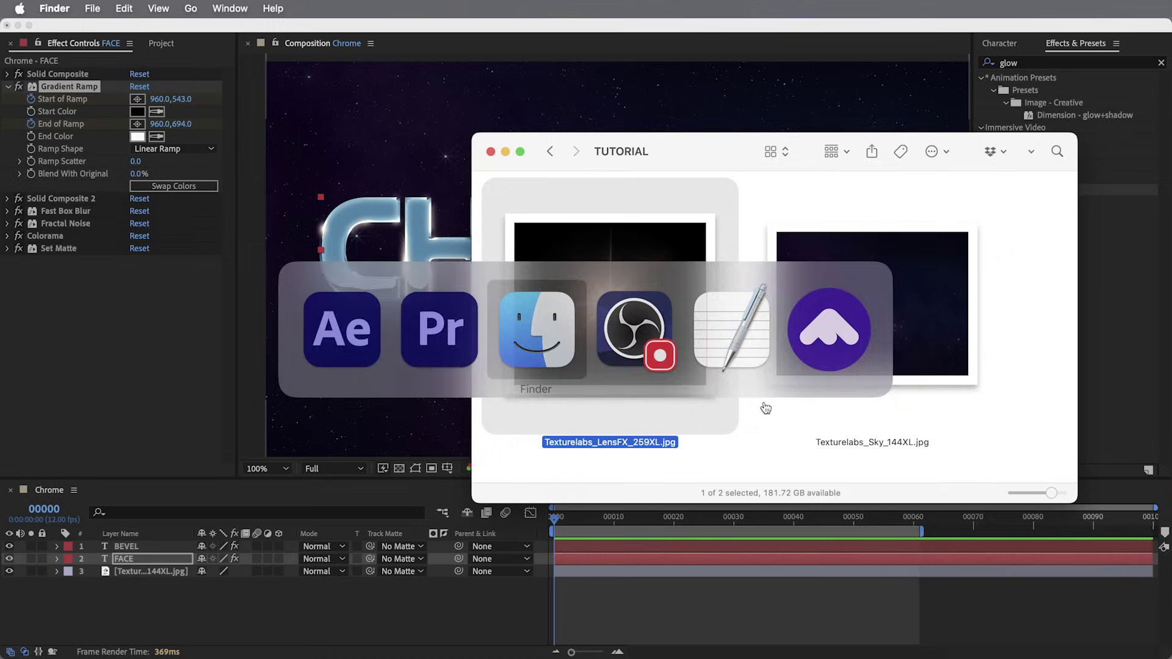
pyautogui.click(807, 467)
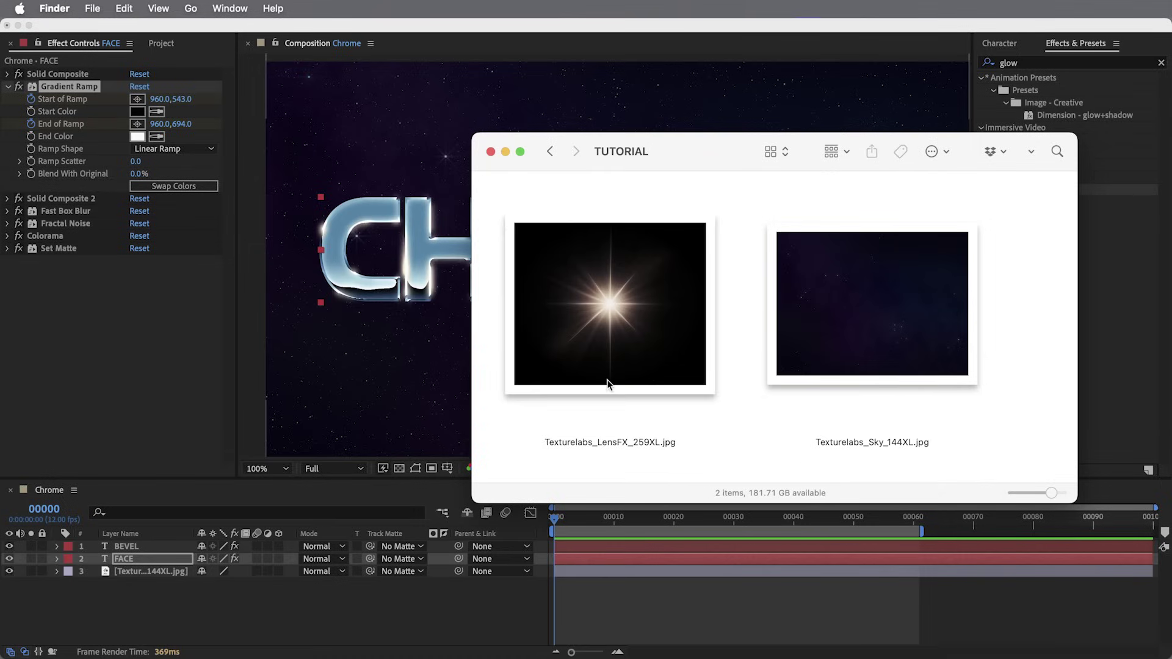
pyautogui.moveTo(628, 356); pyautogui.dragTo(450, 328)
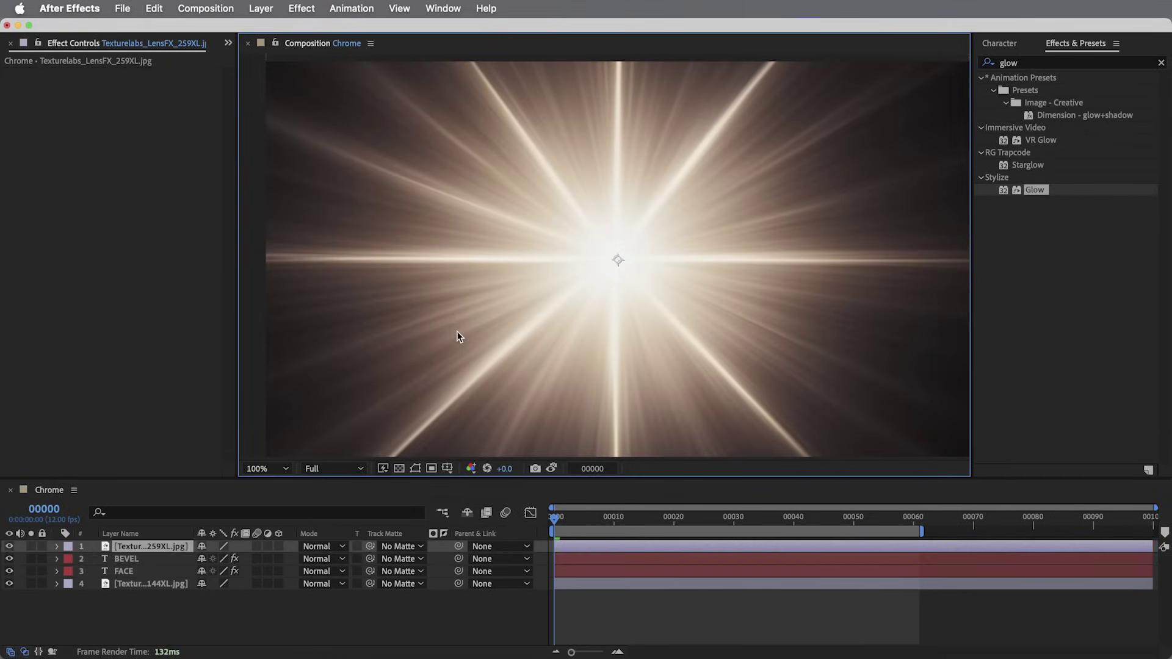
# Shrink the flare layer to 73% and move it toward the left of the text.
pyautogui.press('s')
pyautogui.moveTo(235, 560); pyautogui.dragTo(186, 561)
pyautogui.moveTo(746, 329); pyautogui.dragTo(659, 328)
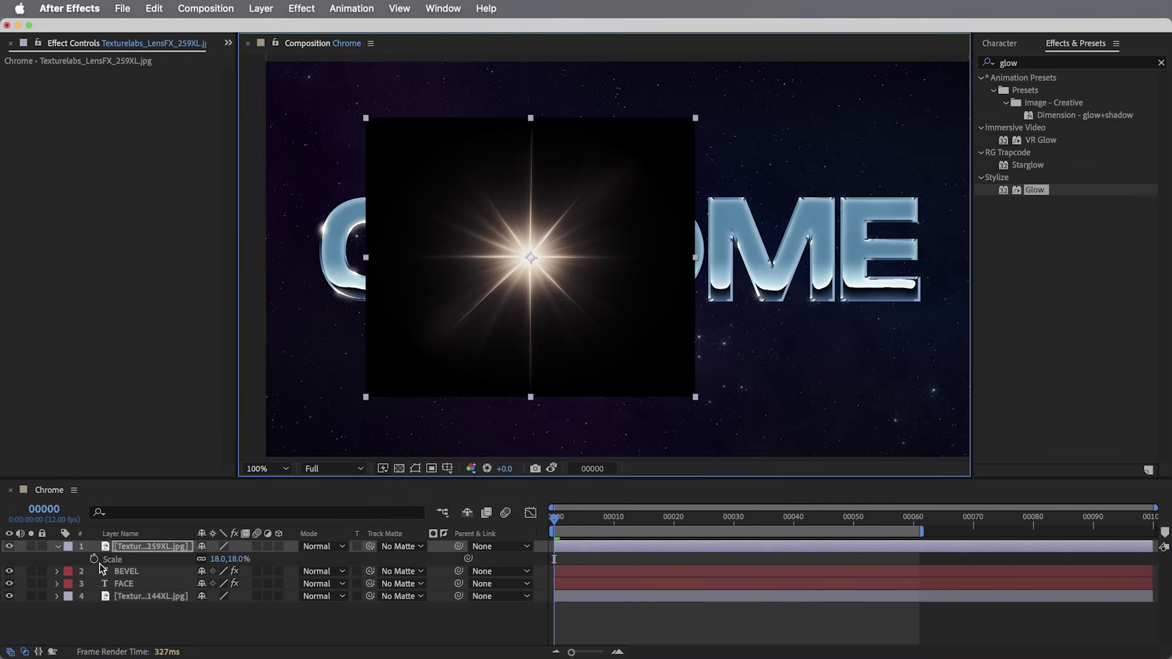
# Keyframe the flare's Scale at 0% on frame 0, 12% on frame 5, and 0% on frame 10.
pyautogui.click(94, 560)
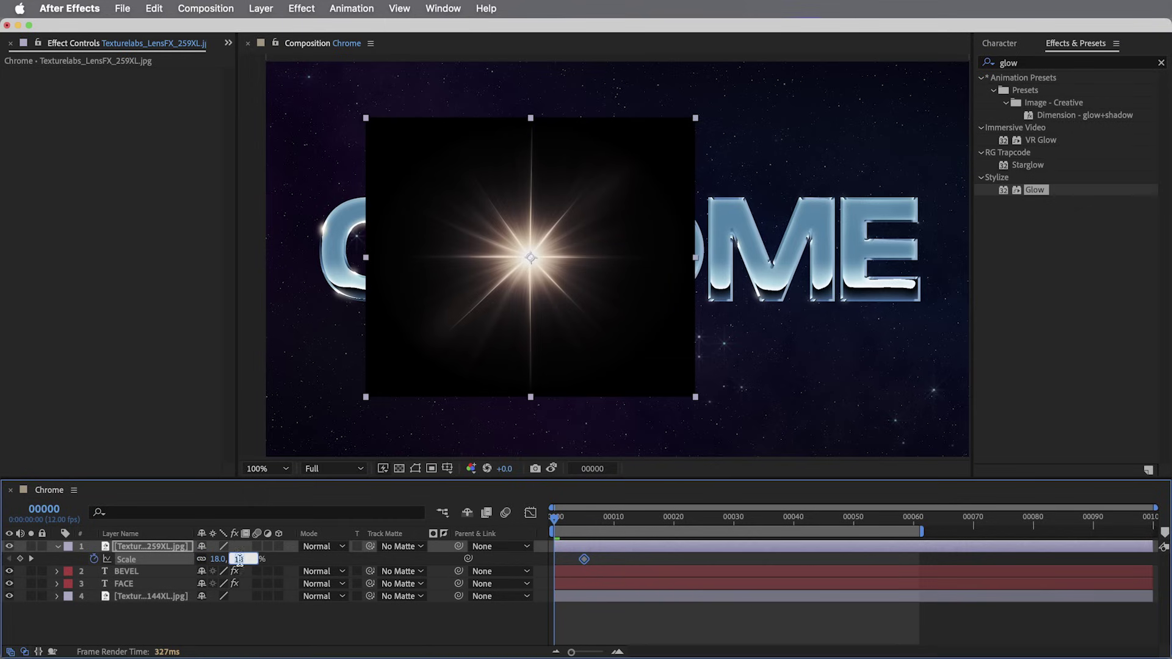
pyautogui.write('0')
pyautogui.press('Return')
pyautogui.press('k')
pyautogui.press('Return')
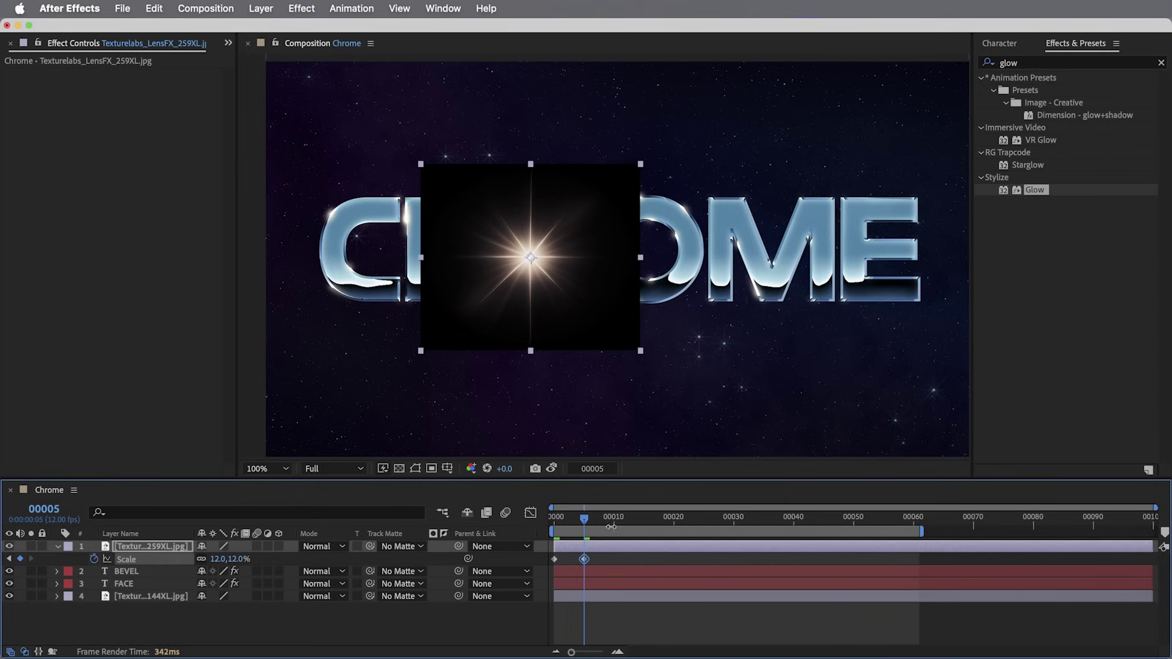
pyautogui.click(241, 560)
pyautogui.write('0')
pyautogui.press('Return')
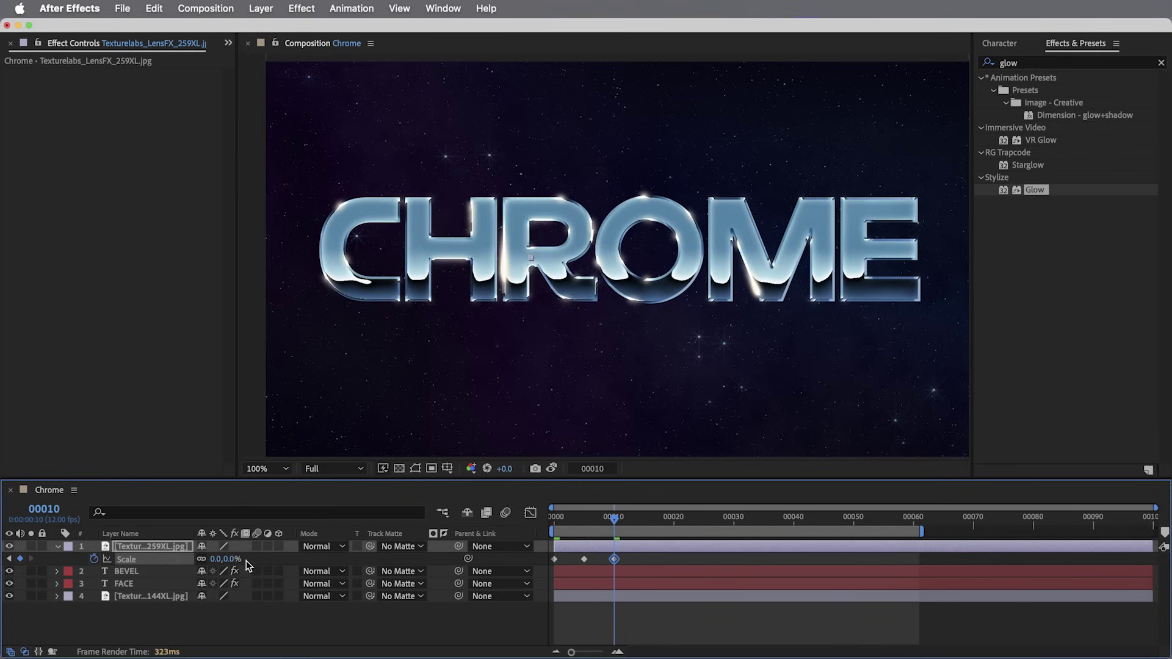
# Apply Easy Ease to the scale keyframes and go to frame 5.
pyautogui.rightClick(585, 560)
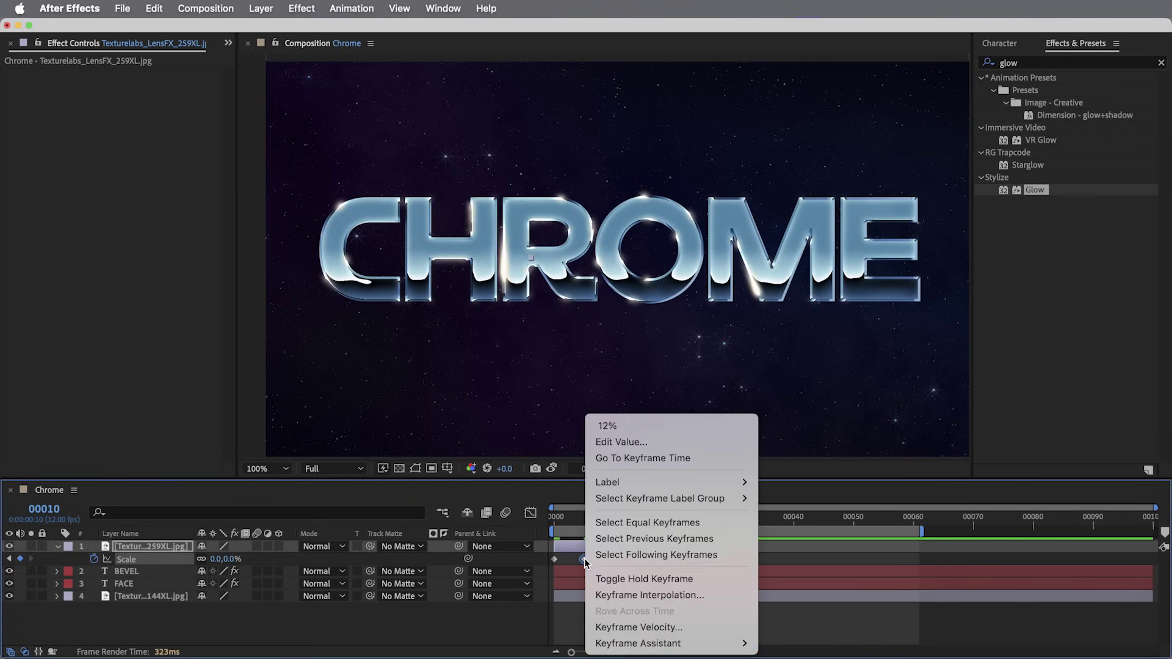
pyautogui.moveTo(659, 647)
pyautogui.click(800, 549)
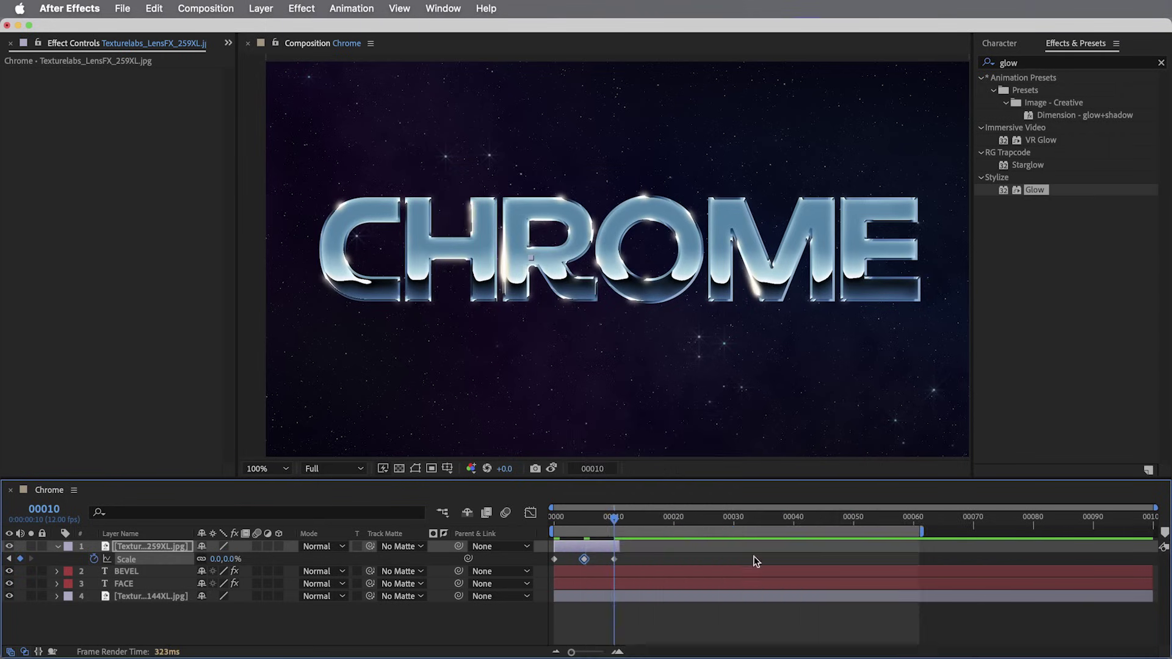
pyautogui.click(585, 519)
# Set the flare's blend mode to Screen, place it atop the R, and preview the pop.
pyautogui.click(324, 547)
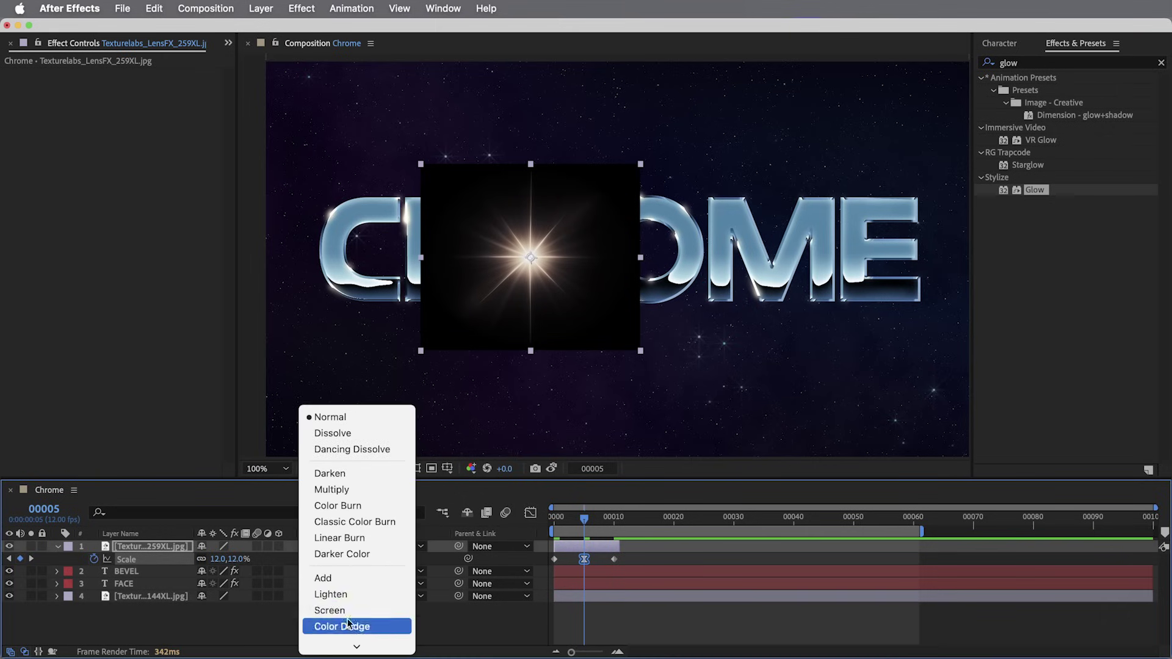
pyautogui.click(346, 610)
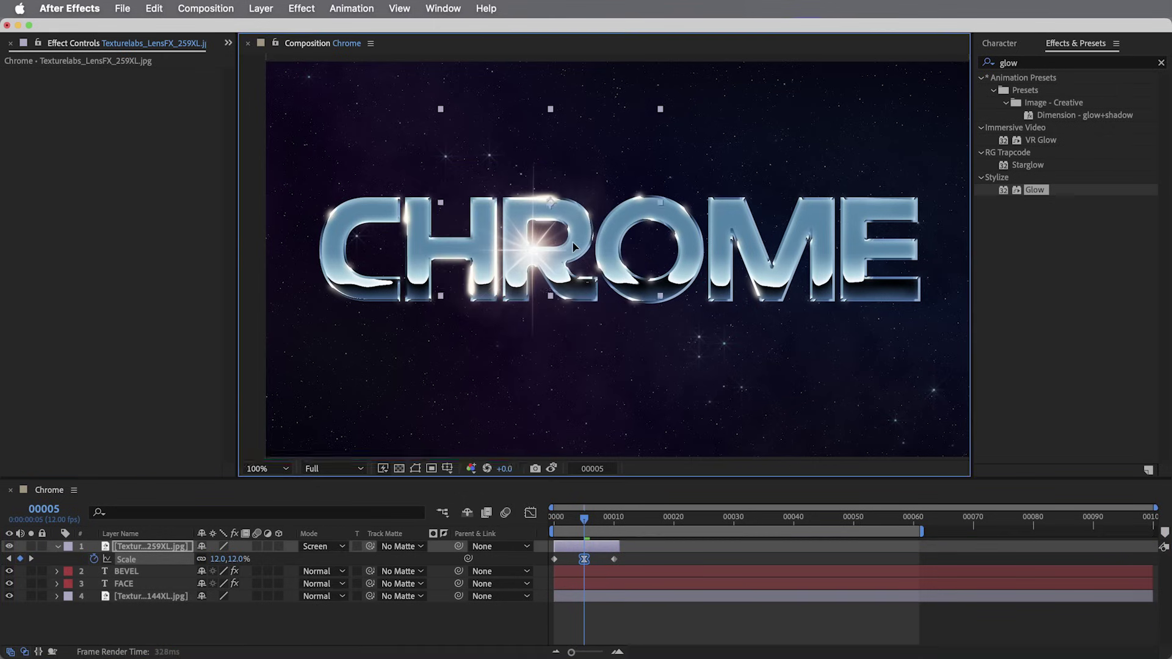
pyautogui.moveTo(571, 241); pyautogui.dragTo(585, 183)
pyautogui.click(554, 516)
pyautogui.press('space')
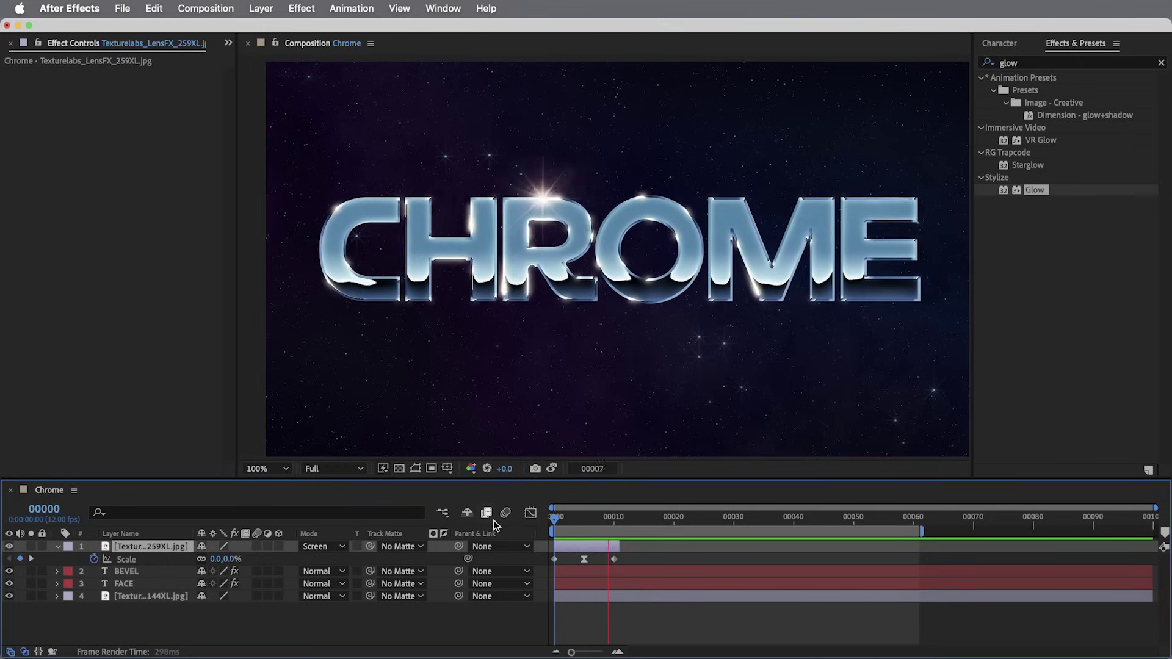
pyautogui.click(580, 541)
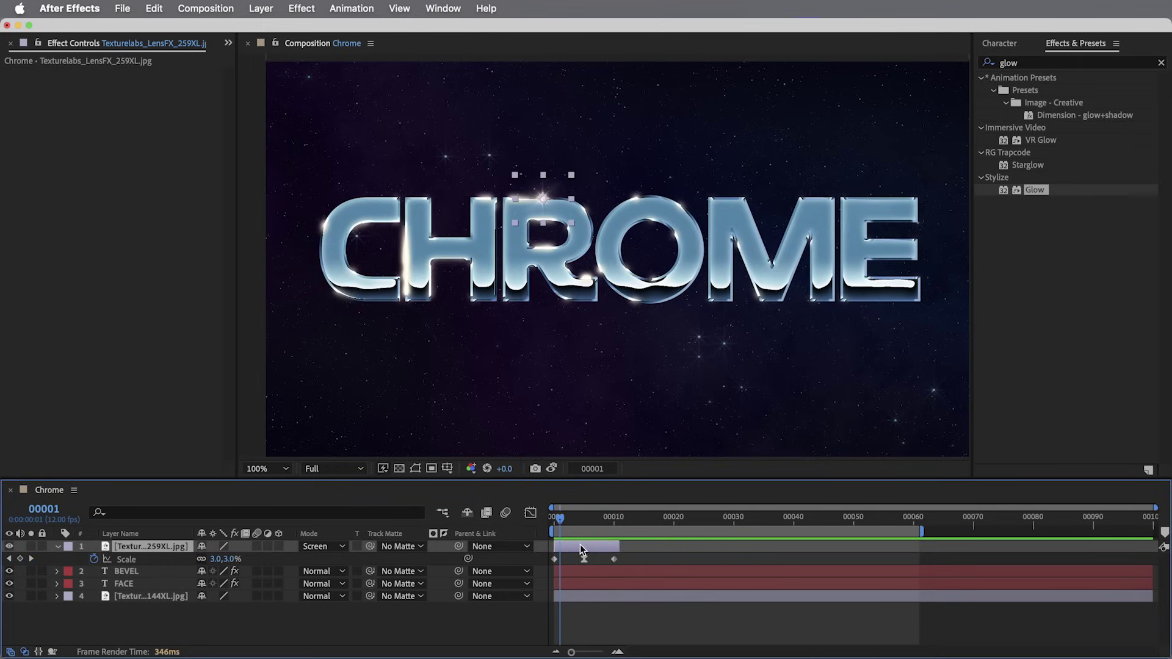
# Duplicate the flare several times, stagger the copies across frames 0–60, and reposition one copy.
pyautogui.press('super+d')
pyautogui.press('super+d')
pyautogui.press('super+d')
pyautogui.press('super+d')
pyautogui.press('super+d')
pyautogui.press('super+d')
pyautogui.moveTo(586, 609); pyautogui.dragTo(702, 598)
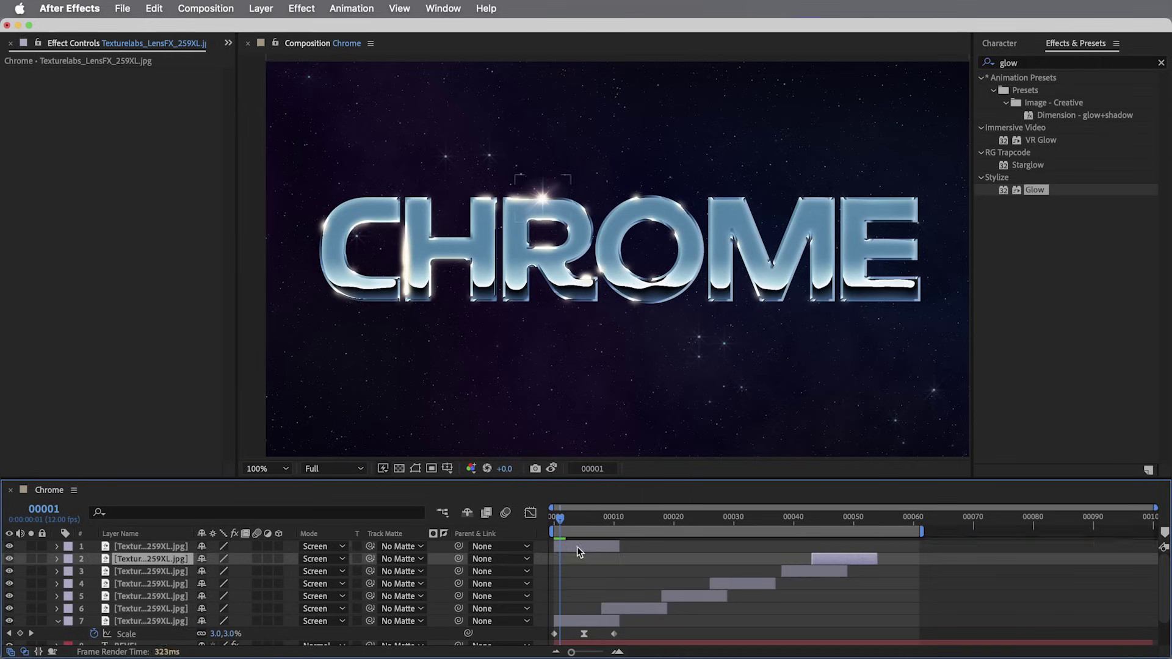
pyautogui.moveTo(577, 547); pyautogui.dragTo(878, 550)
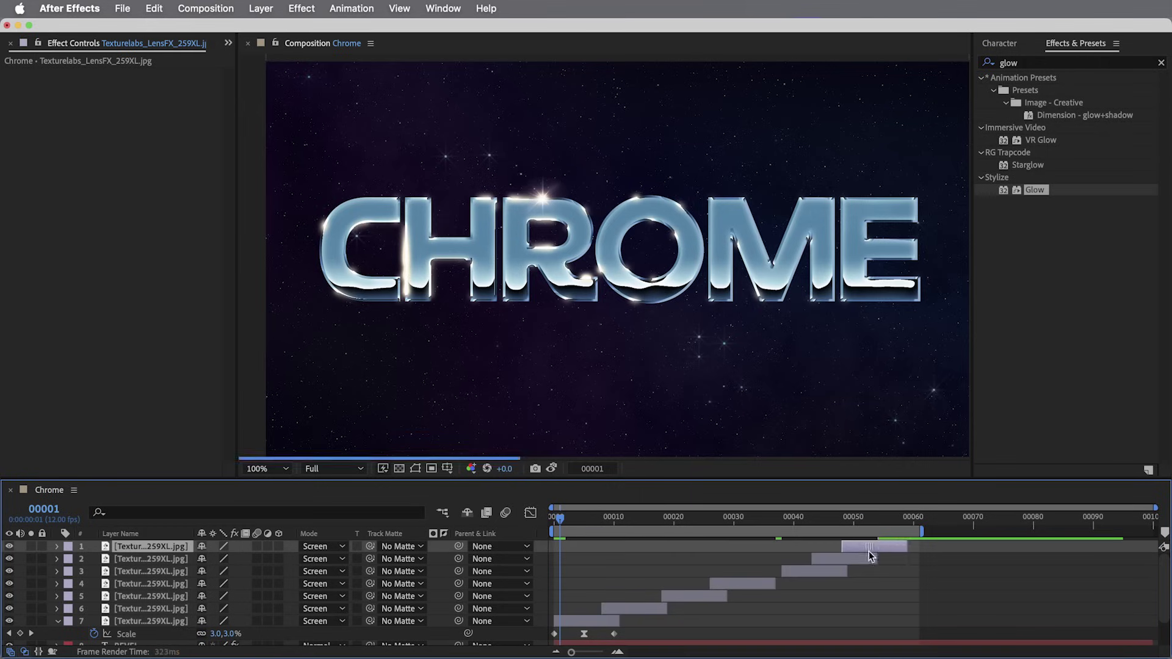
pyautogui.click(629, 610)
pyautogui.press('space')
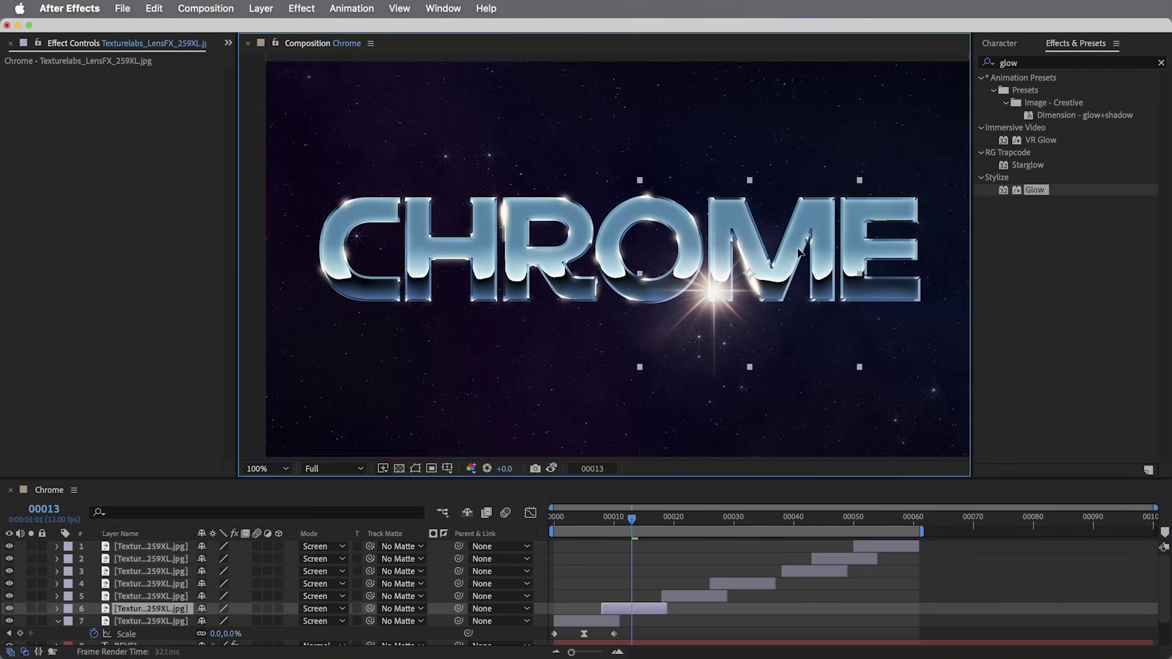
pyautogui.click(446, 235)
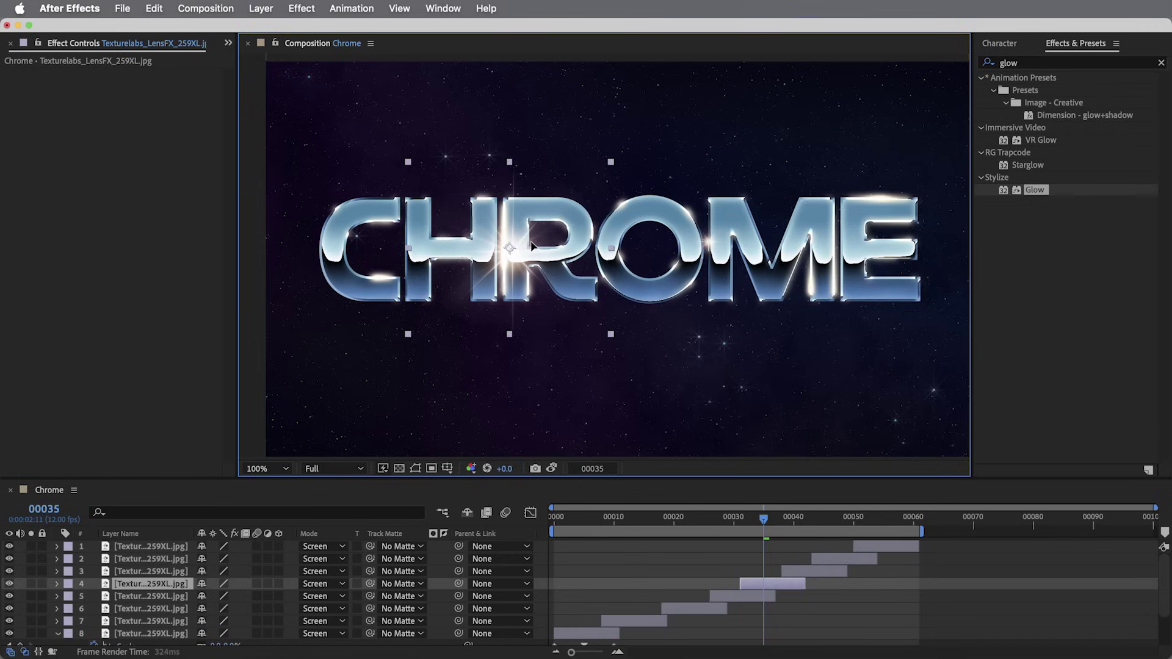
pyautogui.moveTo(535, 246); pyautogui.dragTo(526, 243)
pyautogui.press('space')
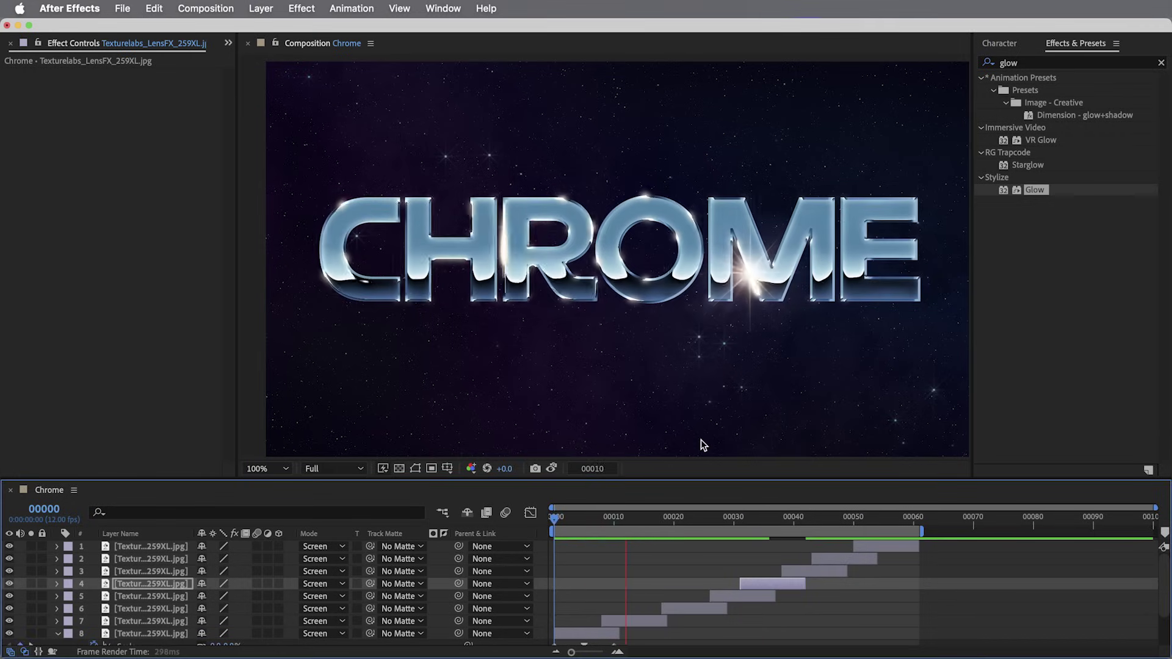
# At frame 23, change the FACE Colorama output cycle colour to a deeper blue.
pyautogui.press('.')
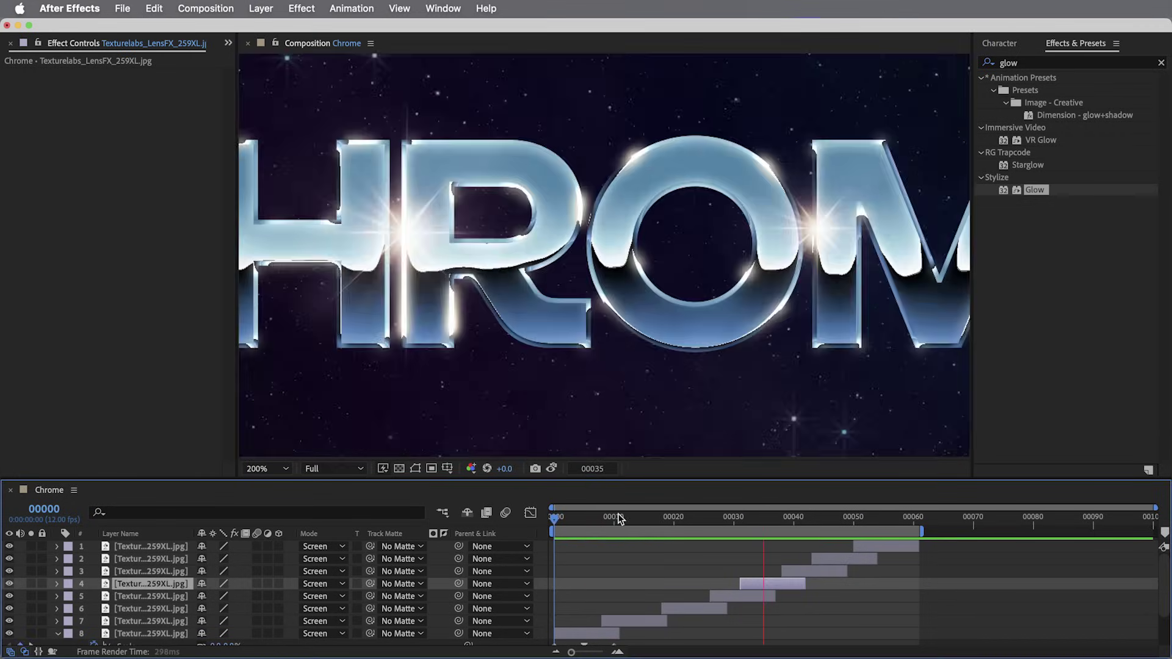
pyautogui.click(690, 525)
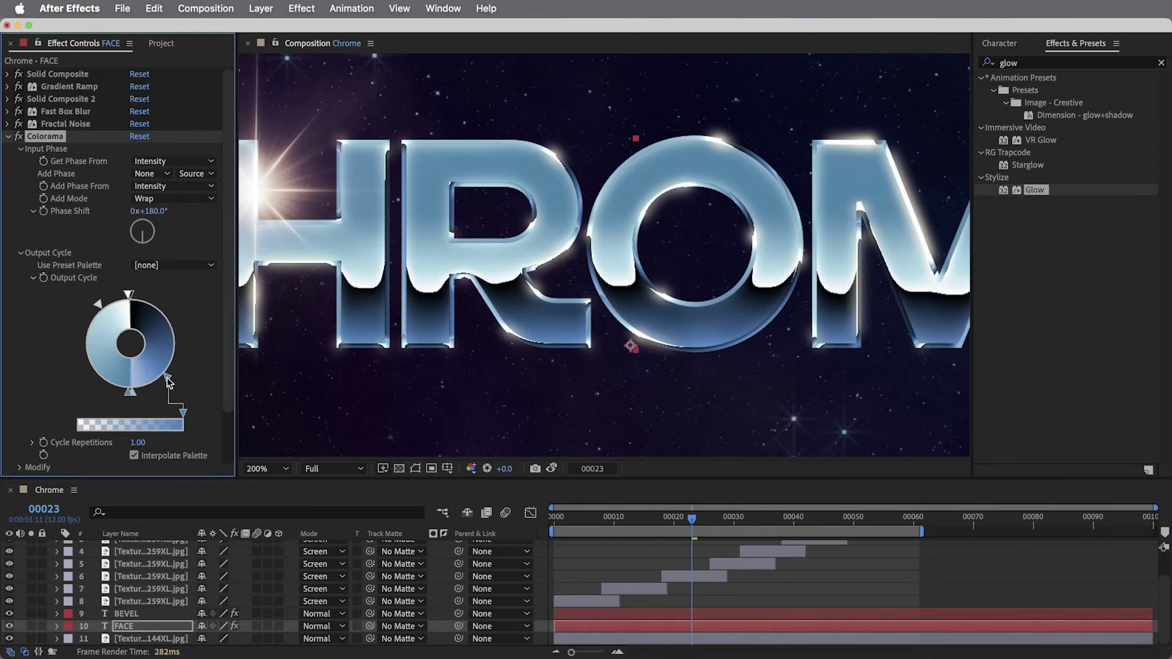
pyautogui.doubleClick(168, 379)
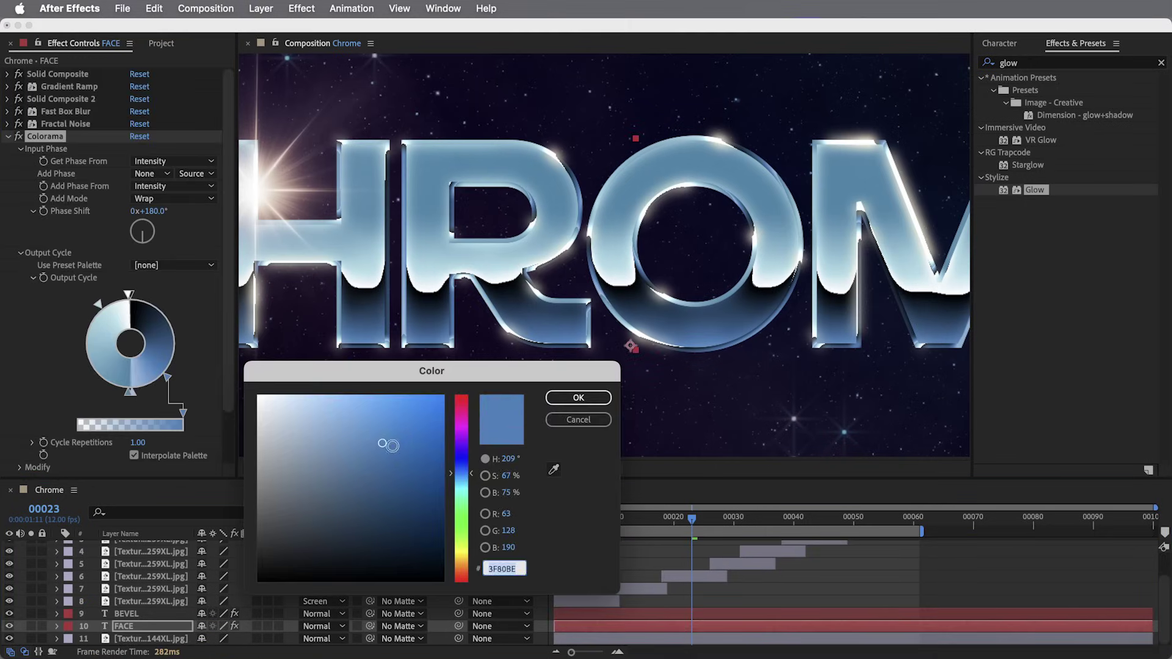
pyautogui.click(426, 422)
pyautogui.press('Return')
# Move the After FX script down toward CHROME and raise its Outer Glow opacity.
pyautogui.press(',')
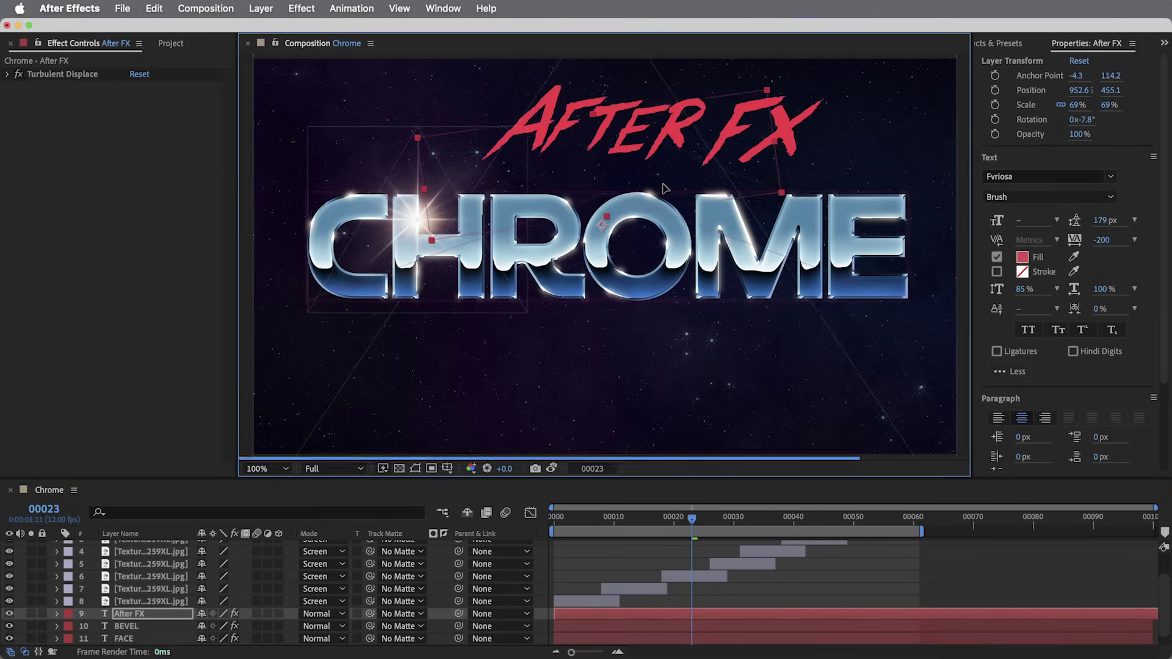
pyautogui.moveTo(665, 162); pyautogui.dragTo(664, 194)
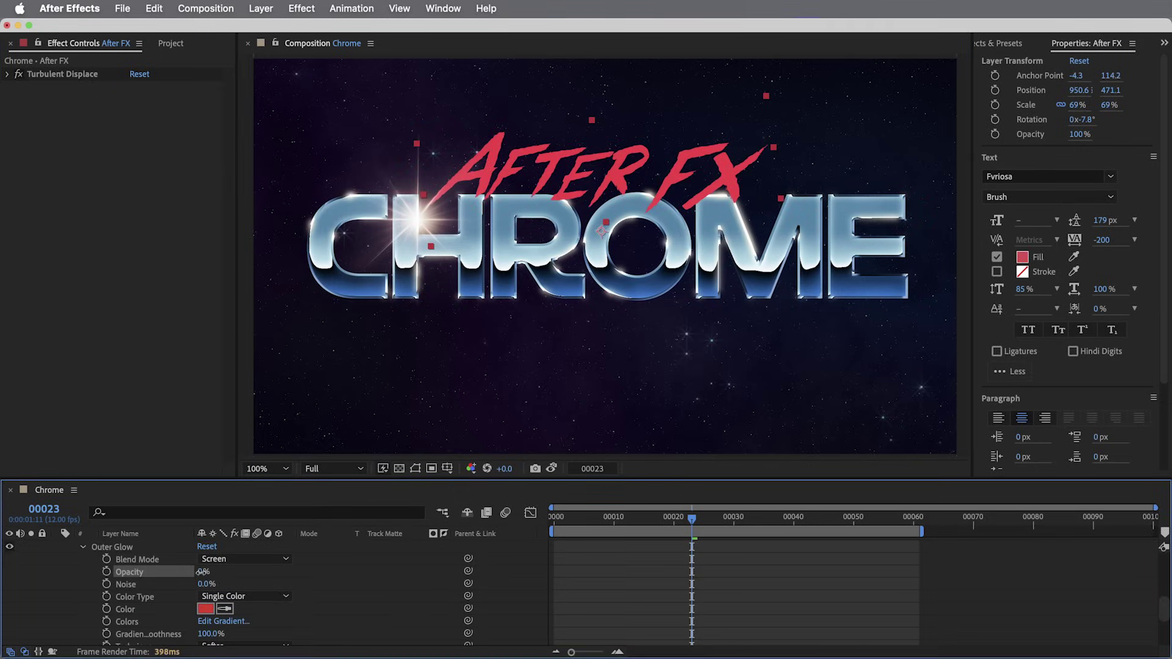
pyautogui.moveTo(204, 572); pyautogui.dragTo(243, 575)
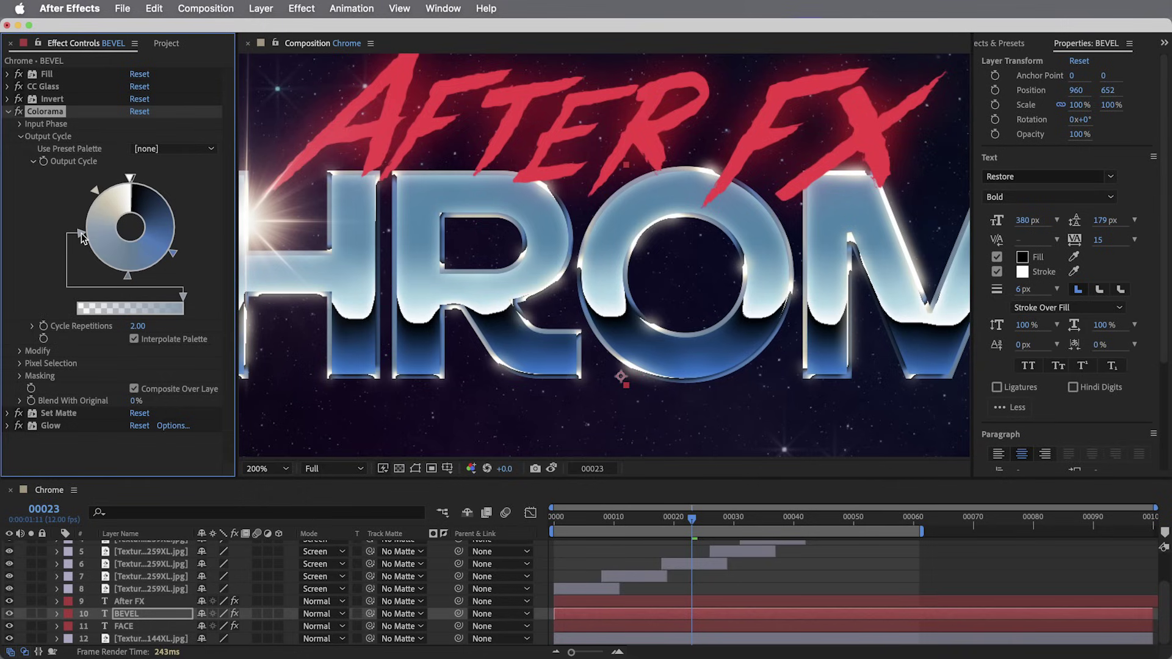
# Set one BEVEL Colorama cycle colour to pink with hue 338.
pyautogui.doubleClick(82, 235)
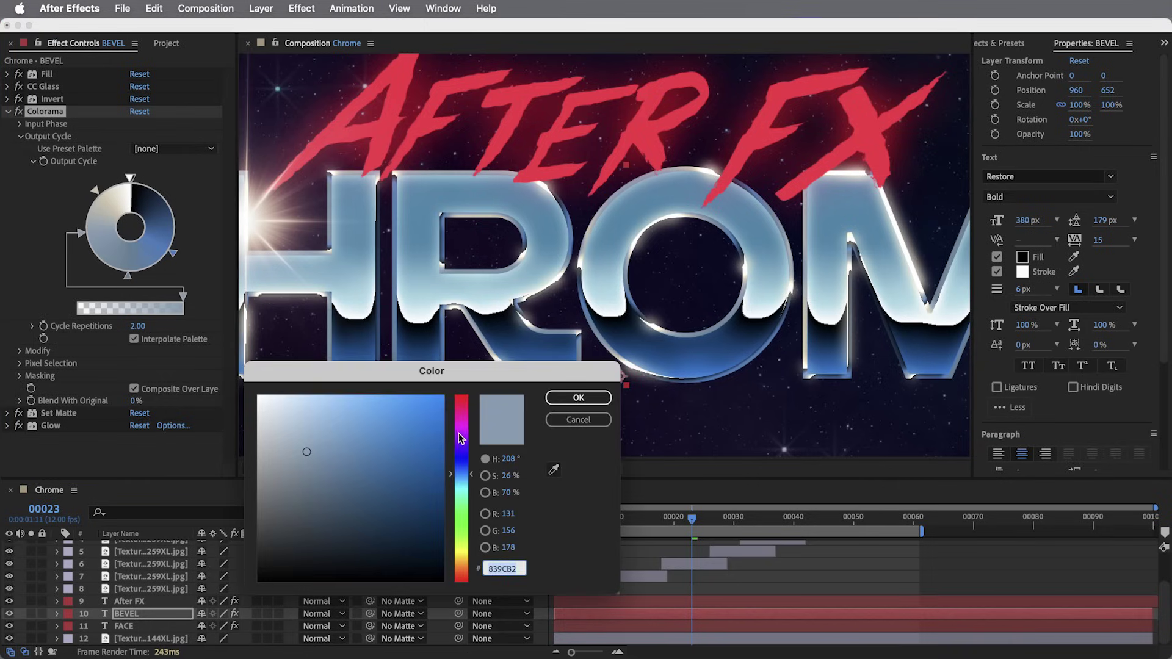
pyautogui.click(464, 407)
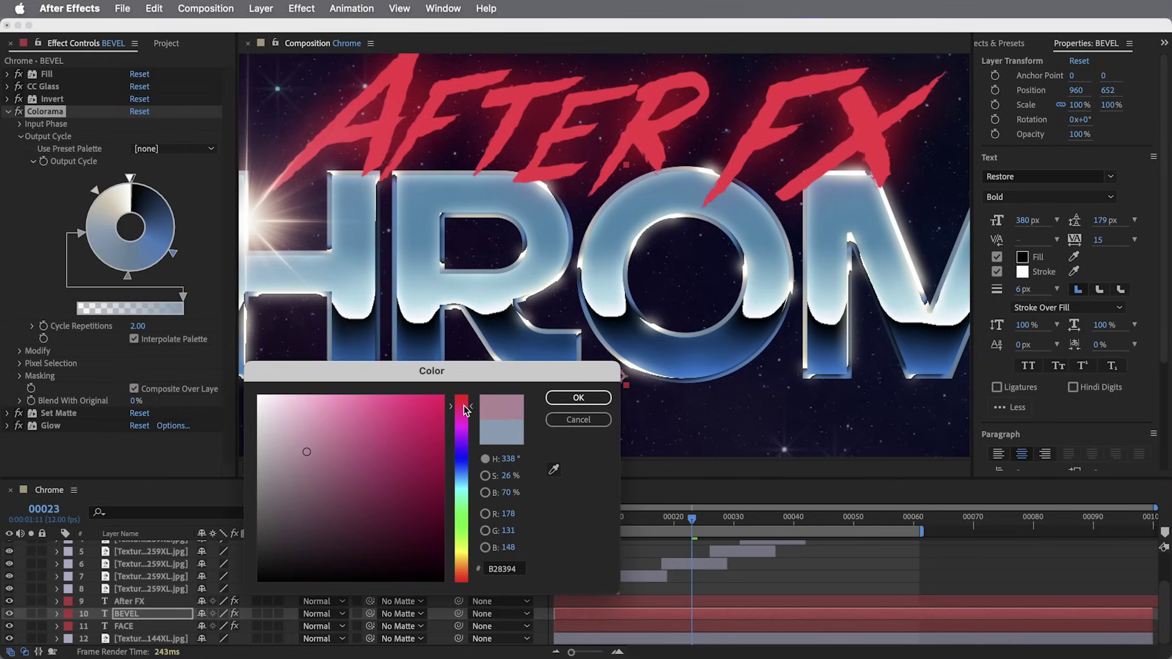
pyautogui.click(579, 398)
pyautogui.moveTo(538, 333); pyautogui.dragTo(547, 326)
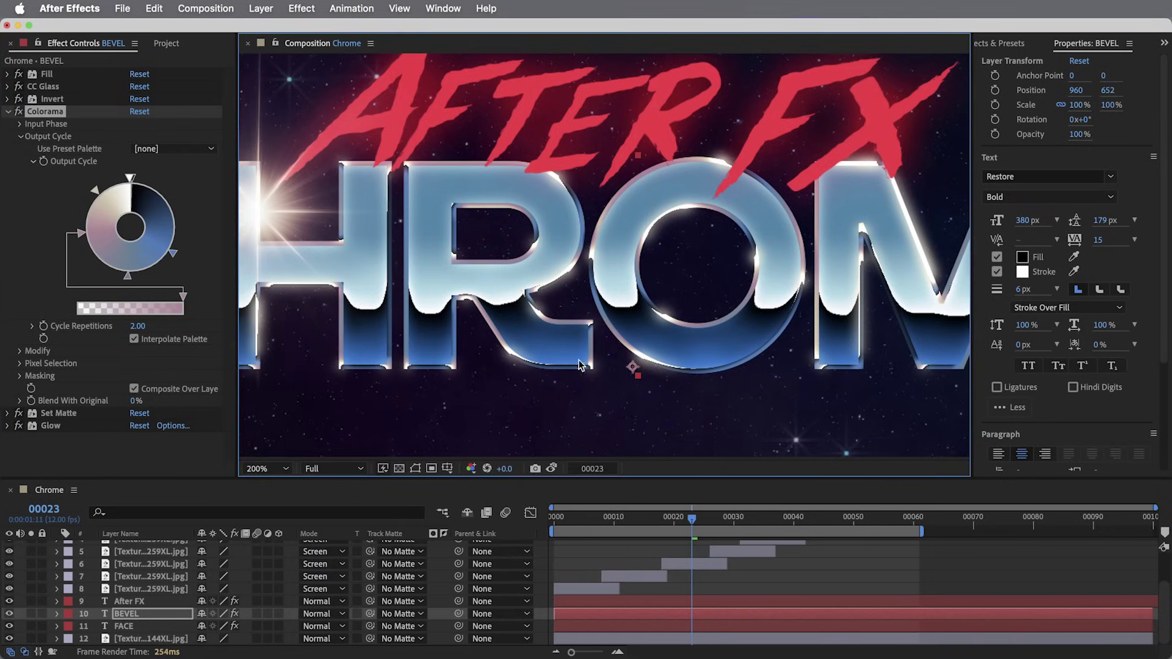
pyautogui.scroll(-2, 640, 347)
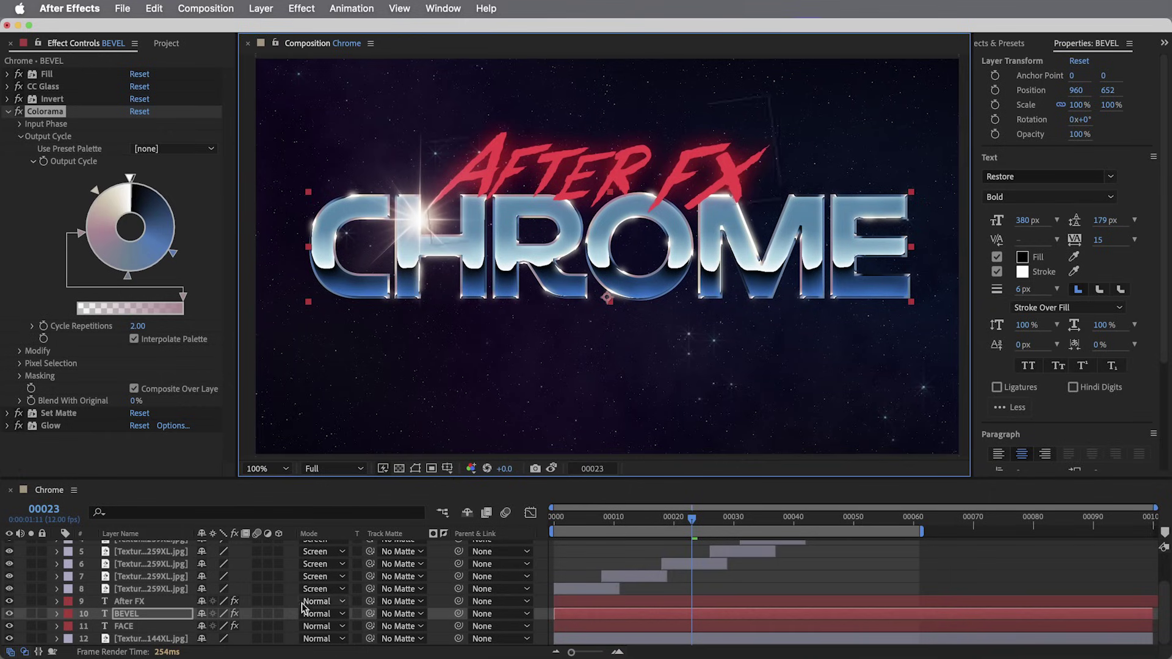
# Parent layers 1–10 (flares and text) to 11. FACE.
pyautogui.scroll(3, 160, 617)
pyautogui.keyDown('shift'); pyautogui.click(165, 545); pyautogui.keyUp('shift')
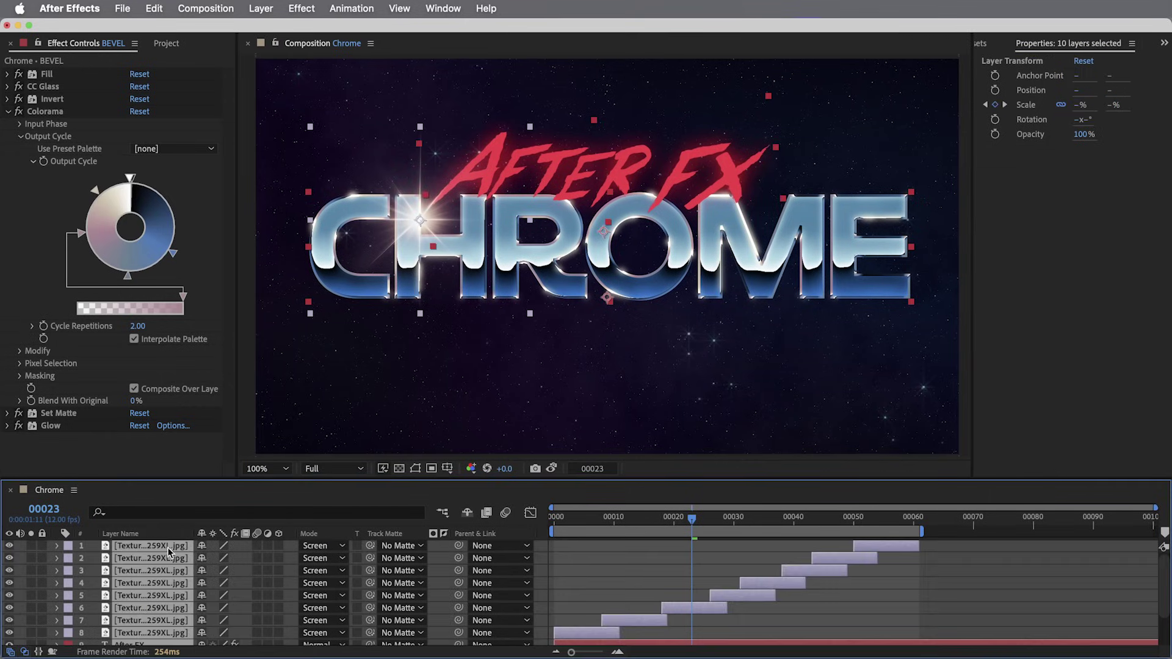
pyautogui.click(482, 546)
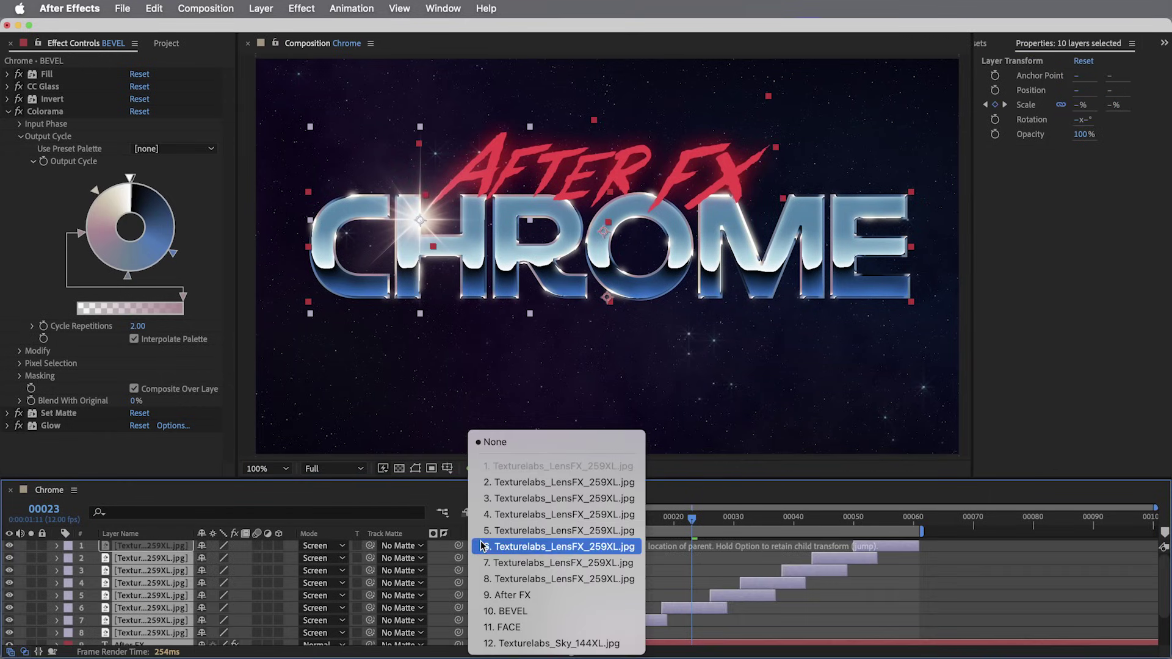
pyautogui.click(546, 627)
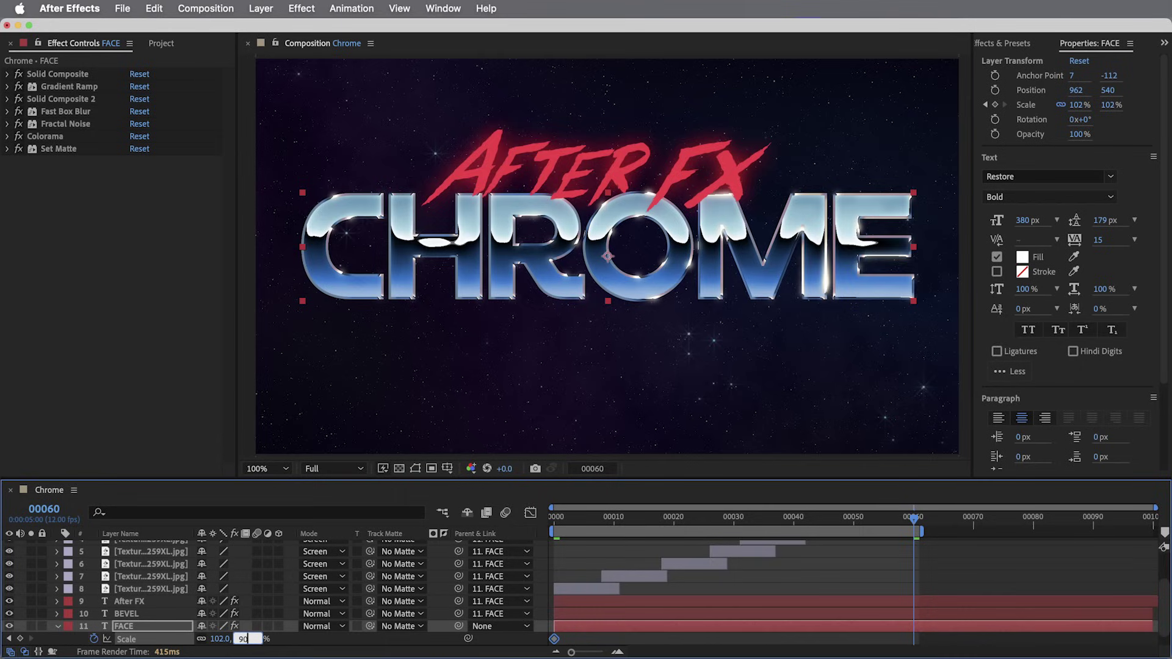
# Commit a 90% Scale keyframe at frame 00060, select the sky's scale keyframes, and preview from the start.
pyautogui.press('Return')
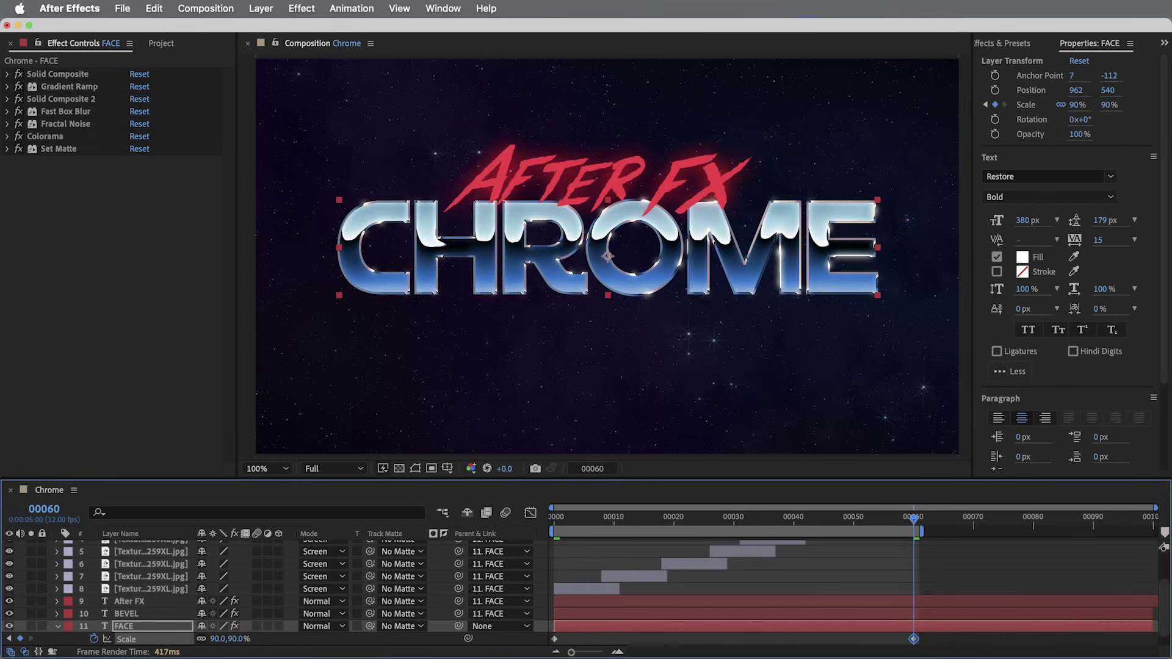
pyautogui.press('Home')
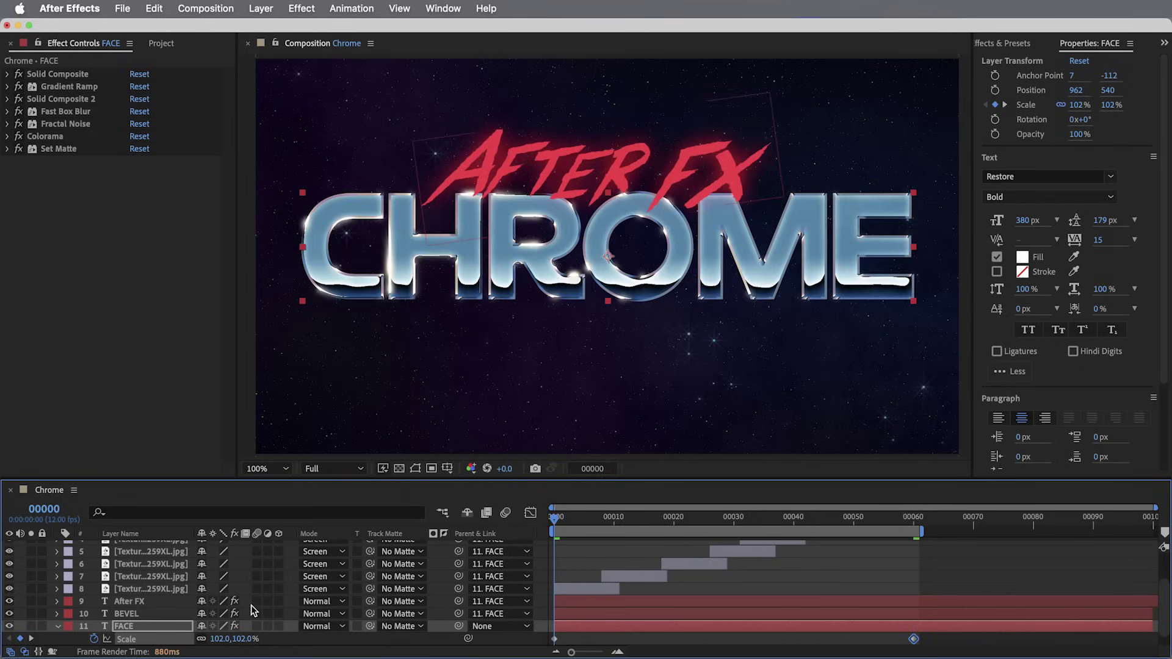
pyautogui.hotkey('ctrl', 'Down')
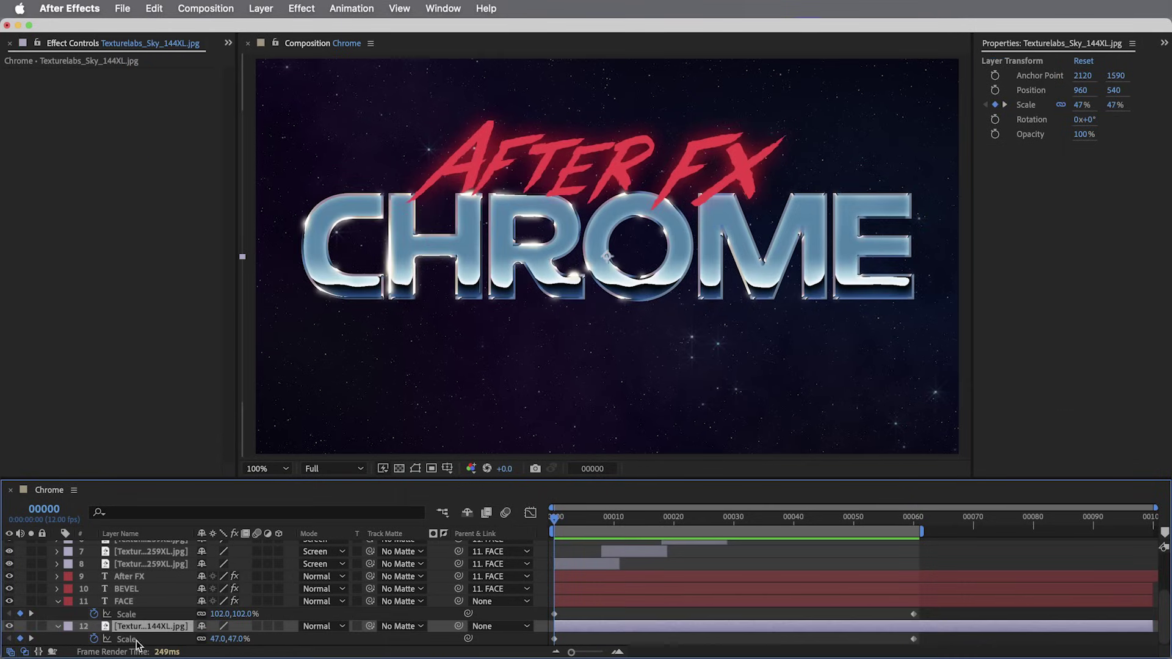
pyautogui.click(127, 639)
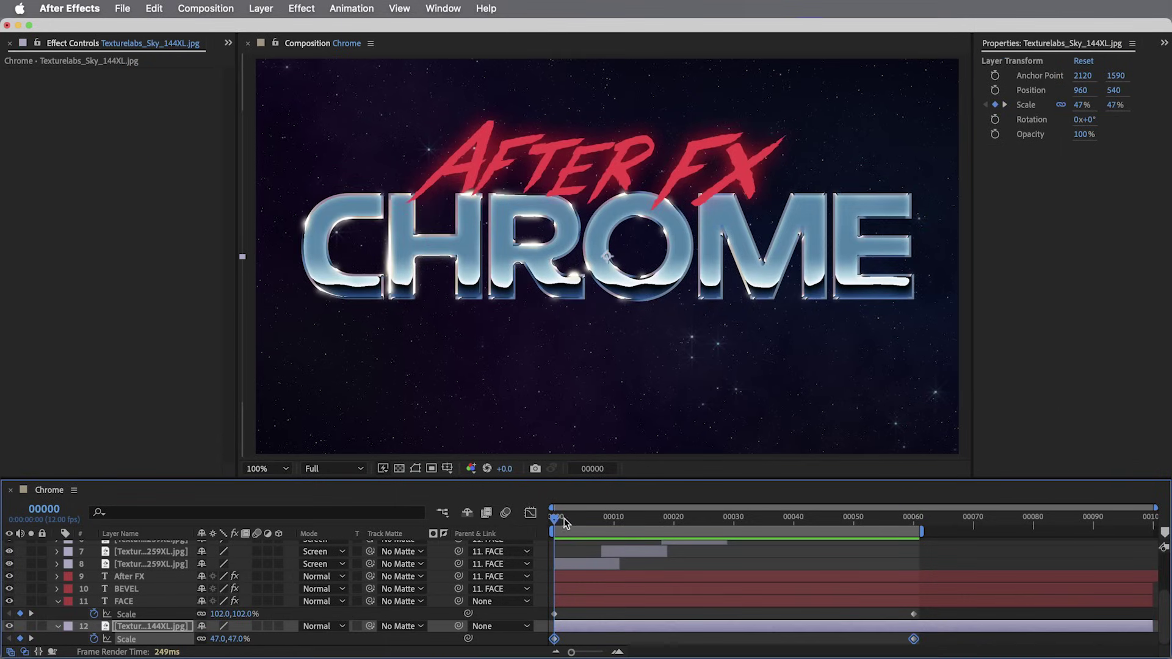
pyautogui.moveTo(583, 519); pyautogui.dragTo(653, 521)
pyautogui.press('Home')
pyautogui.press('space')
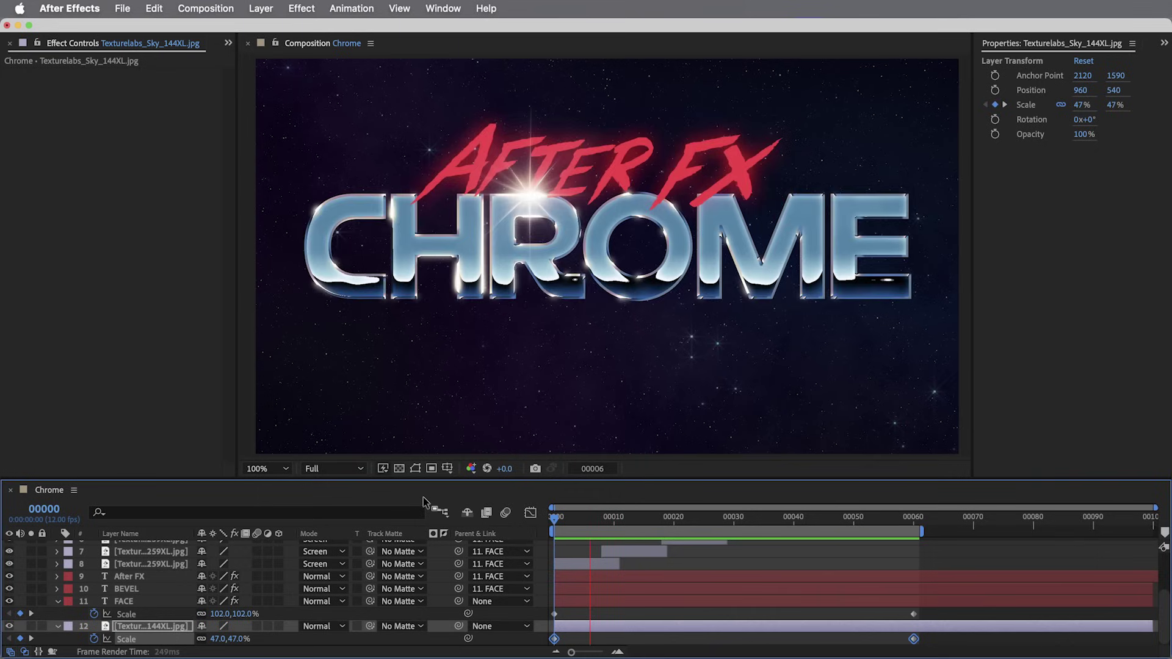
pyautogui.moveTo(616, 522); pyautogui.dragTo(705, 525)
# At frame 26, add a new adjustment layer on top of the comp.
pyautogui.press('super+0')
pyautogui.press('pagedown')
pyautogui.press('super+shift+a')
pyautogui.click(261, 8)
pyautogui.moveTo(318, 30)
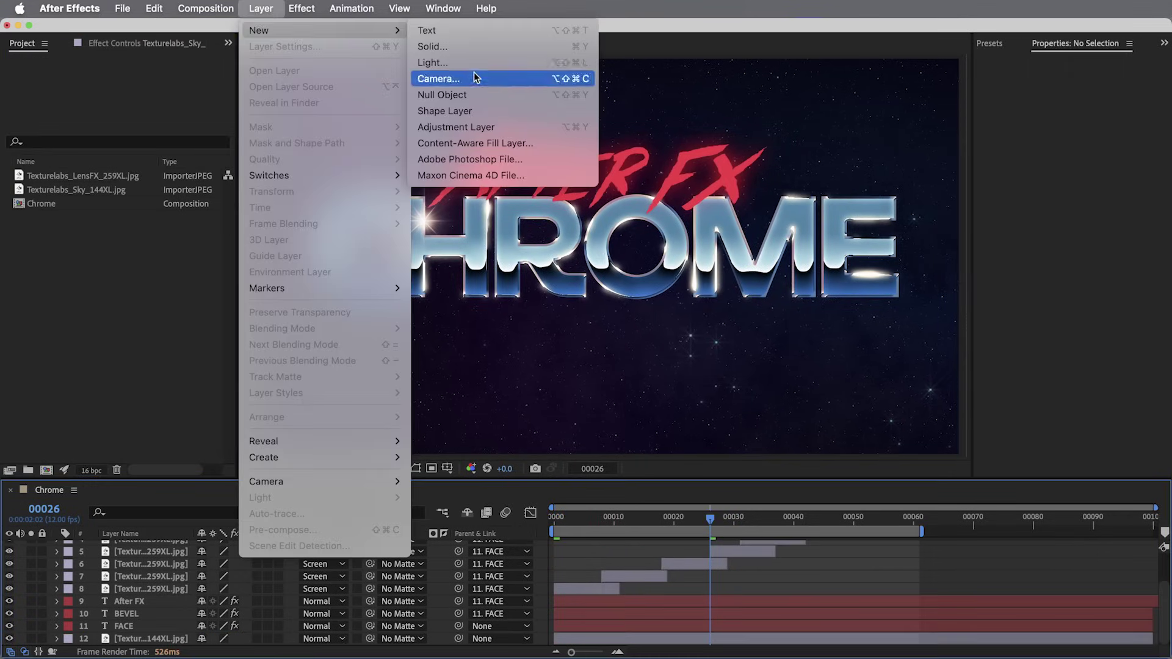
pyautogui.click(491, 125)
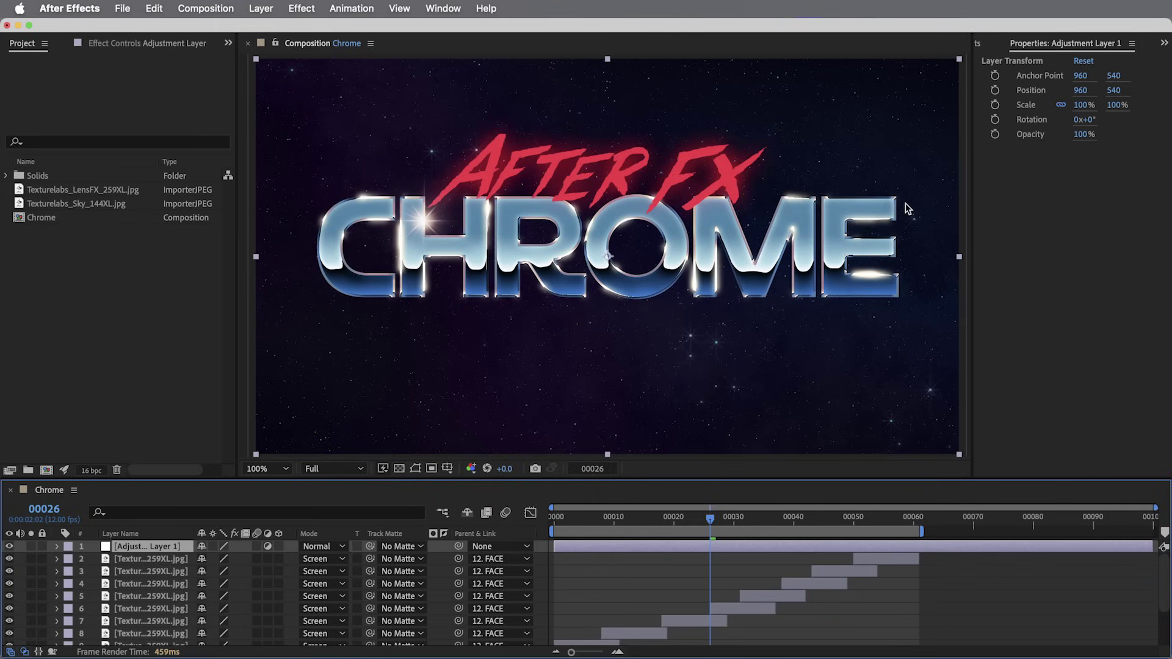
# Apply Glow to the adjustment layer with intensity 0.2 and radius 200.
pyautogui.click(979, 47)
pyautogui.doubleClick(1035, 190)
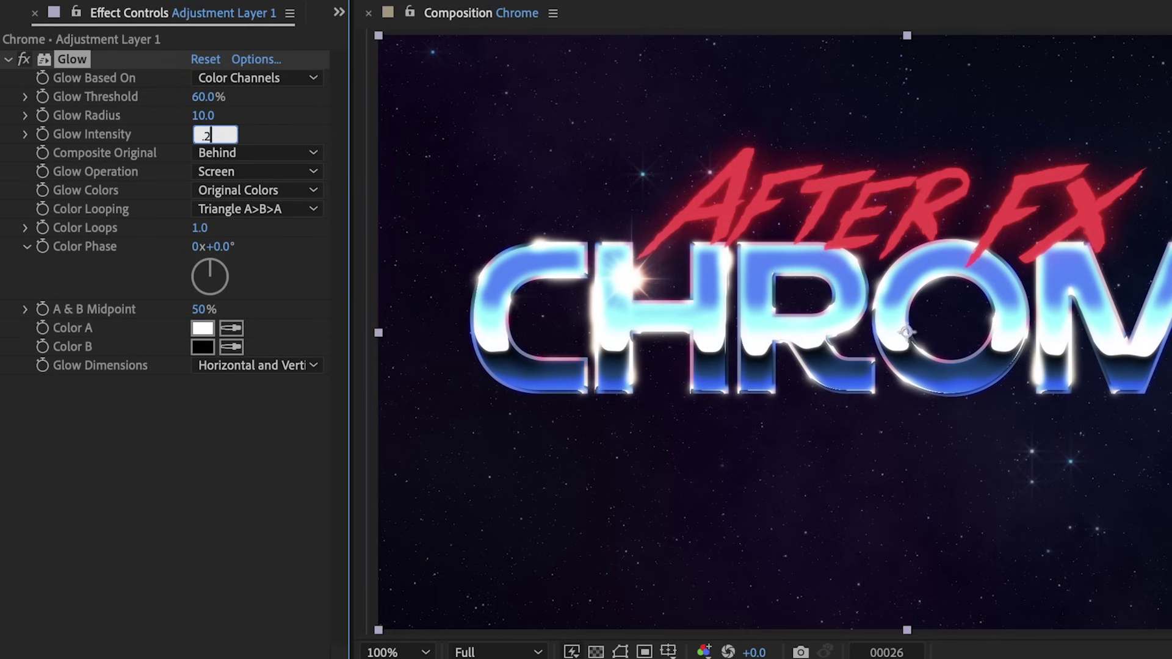
pyautogui.press('Return')
pyautogui.click(208, 116)
pyautogui.press('Return')
# Set blurriness to 4 and Unsharp Mask to amount 200, radius 3, then preview.
pyautogui.scroll(2, 841, 332)
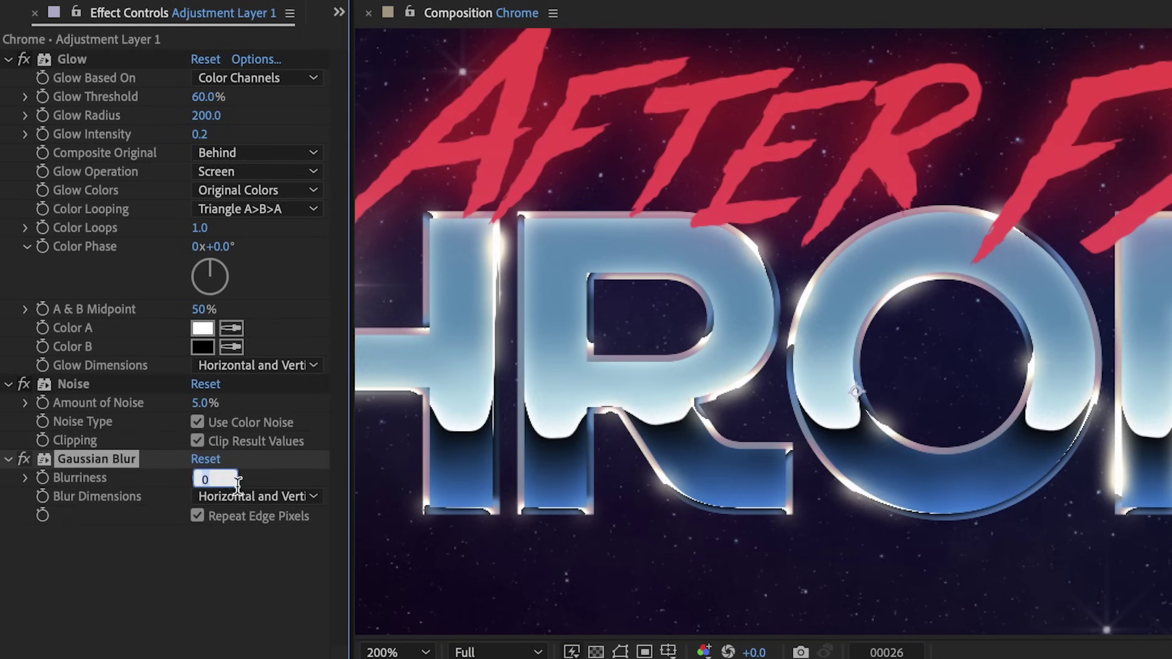
pyautogui.press('Return')
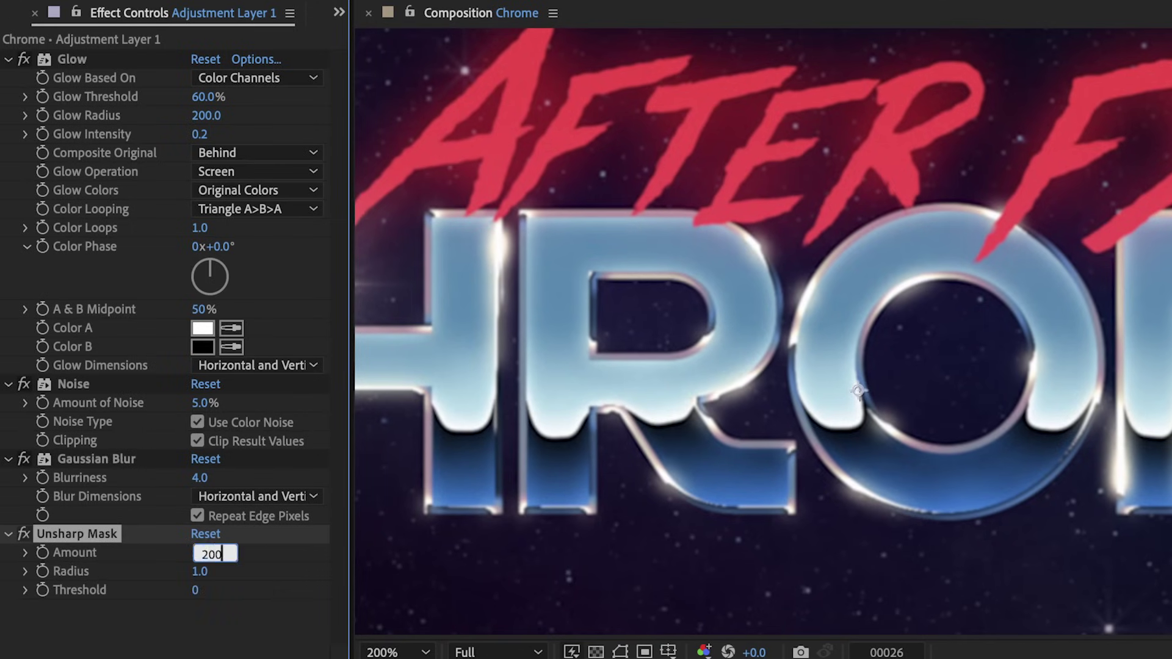
pyautogui.write('200')
pyautogui.press('Return')
pyautogui.write('3')
pyautogui.press('Return')
pyautogui.press('space')
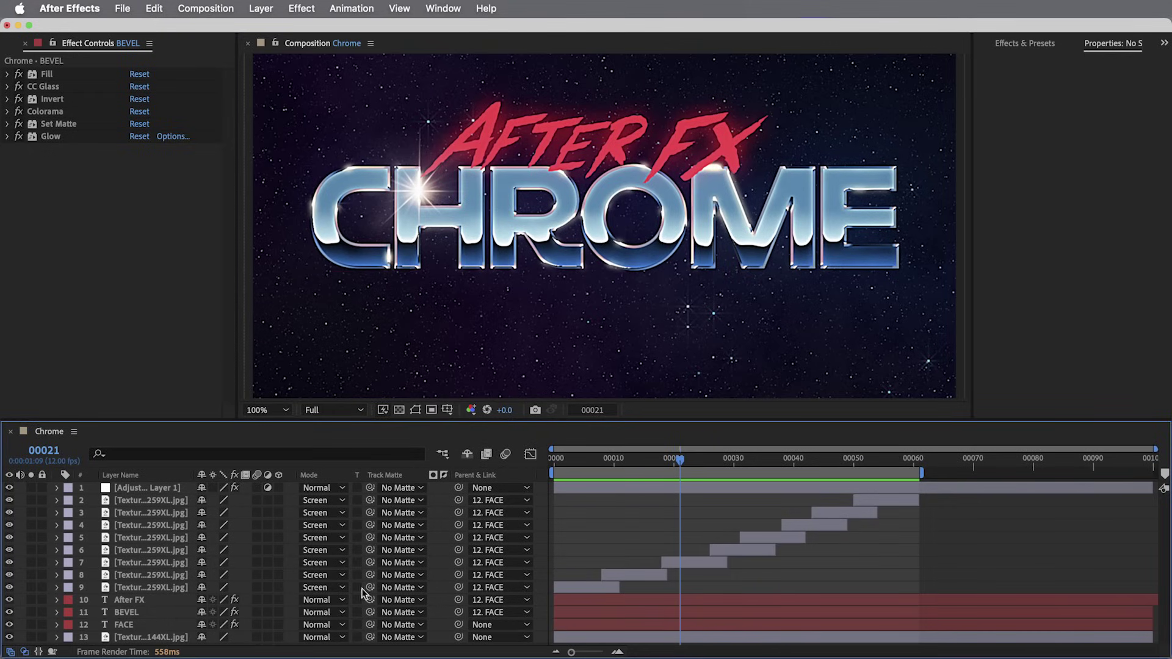
# Set the BEVEL and FACE layers to Skirmisher at 429 px and give the METAL bevel green.
pyautogui.click(167, 611)
pyautogui.keyDown('shift'); pyautogui.click(170, 623); pyautogui.keyUp('shift')
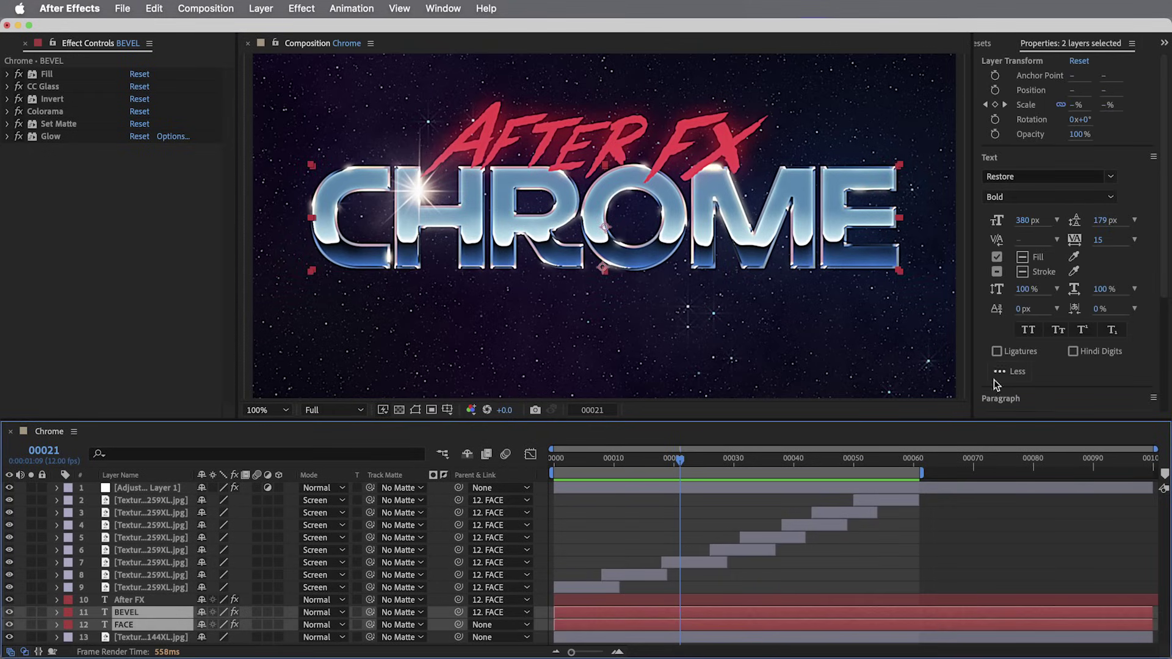
pyautogui.click(1047, 176)
pyautogui.click(1007, 214)
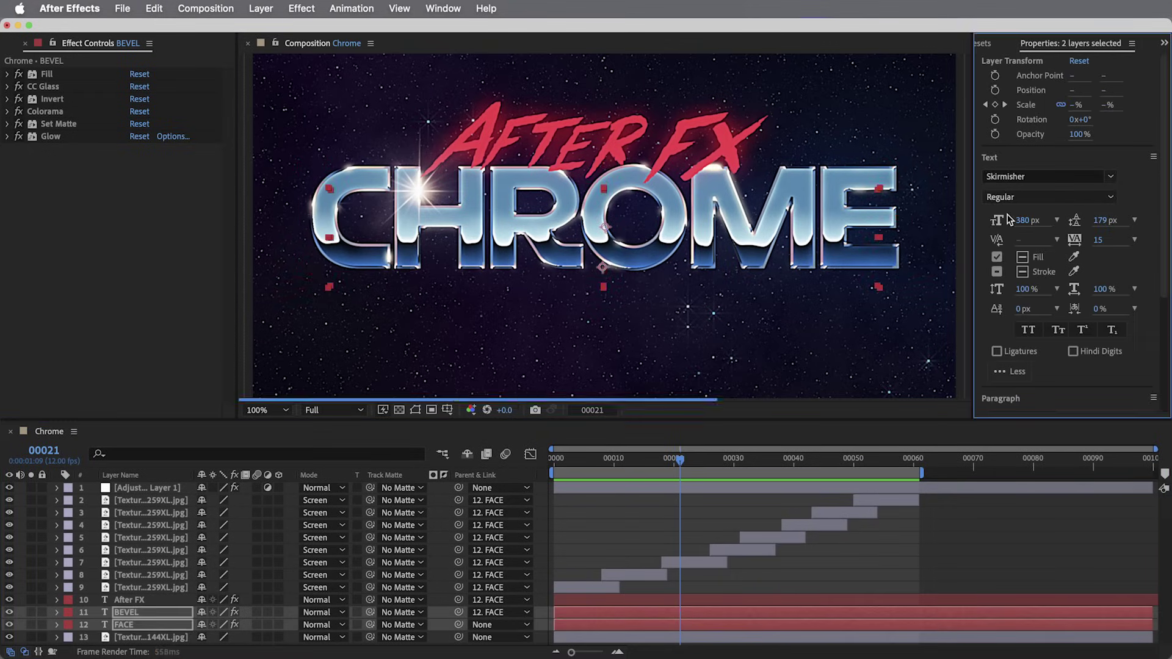
pyautogui.moveTo(1063, 221); pyautogui.dragTo(1064, 222)
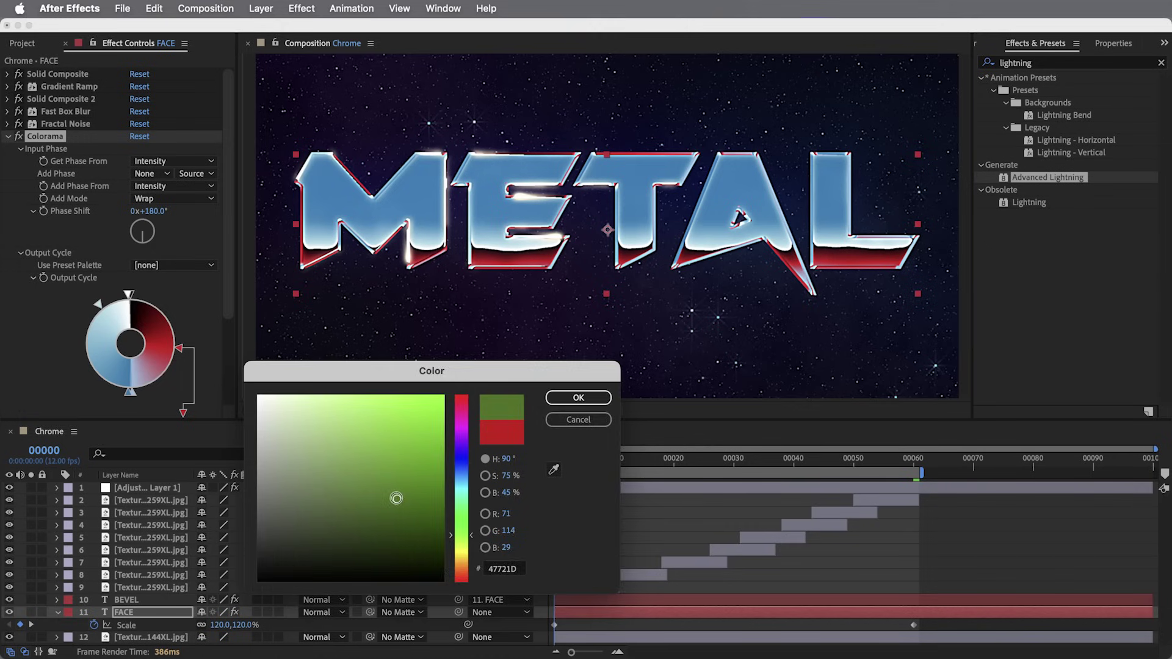
pyautogui.click(578, 397)
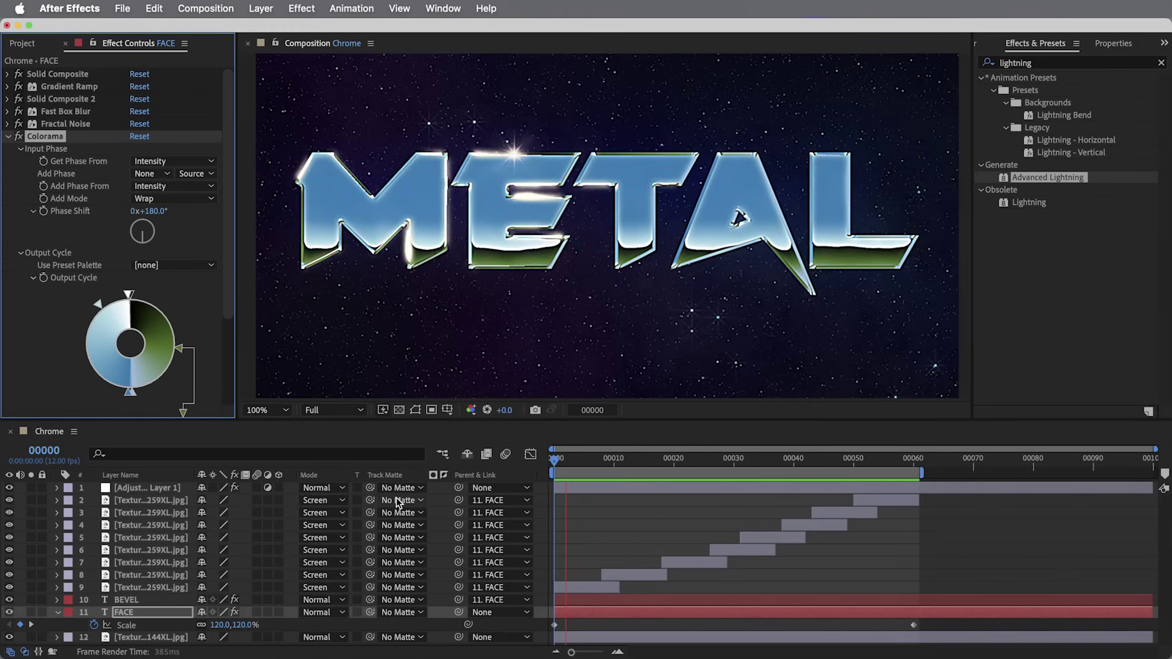